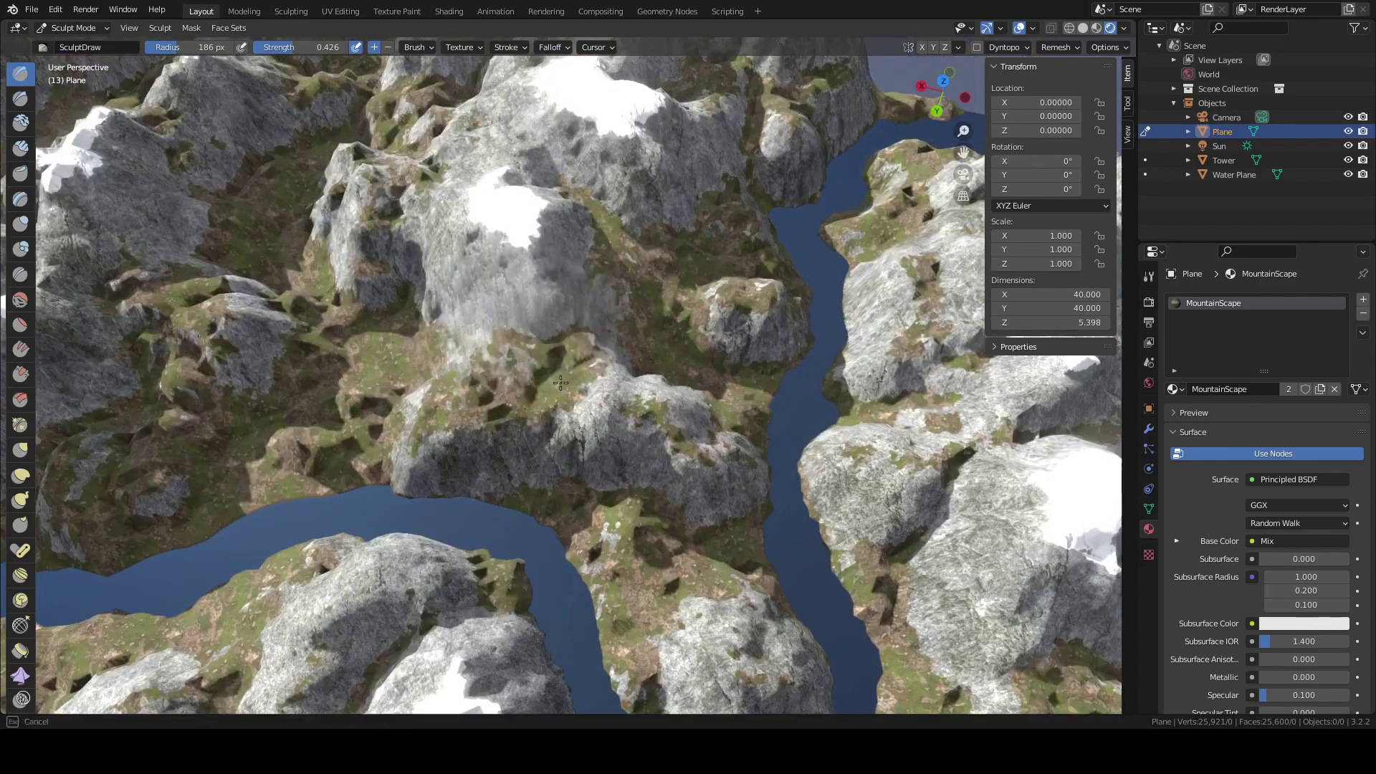
# Sculpt the mountain terrain beside the river with a stroke of the SculptDraw brush.
pyautogui.moveTo(533, 345); pyautogui.dragTo(551, 379)
pyautogui.moveTo(561, 387); pyautogui.dragTo(566, 369, button='middle')
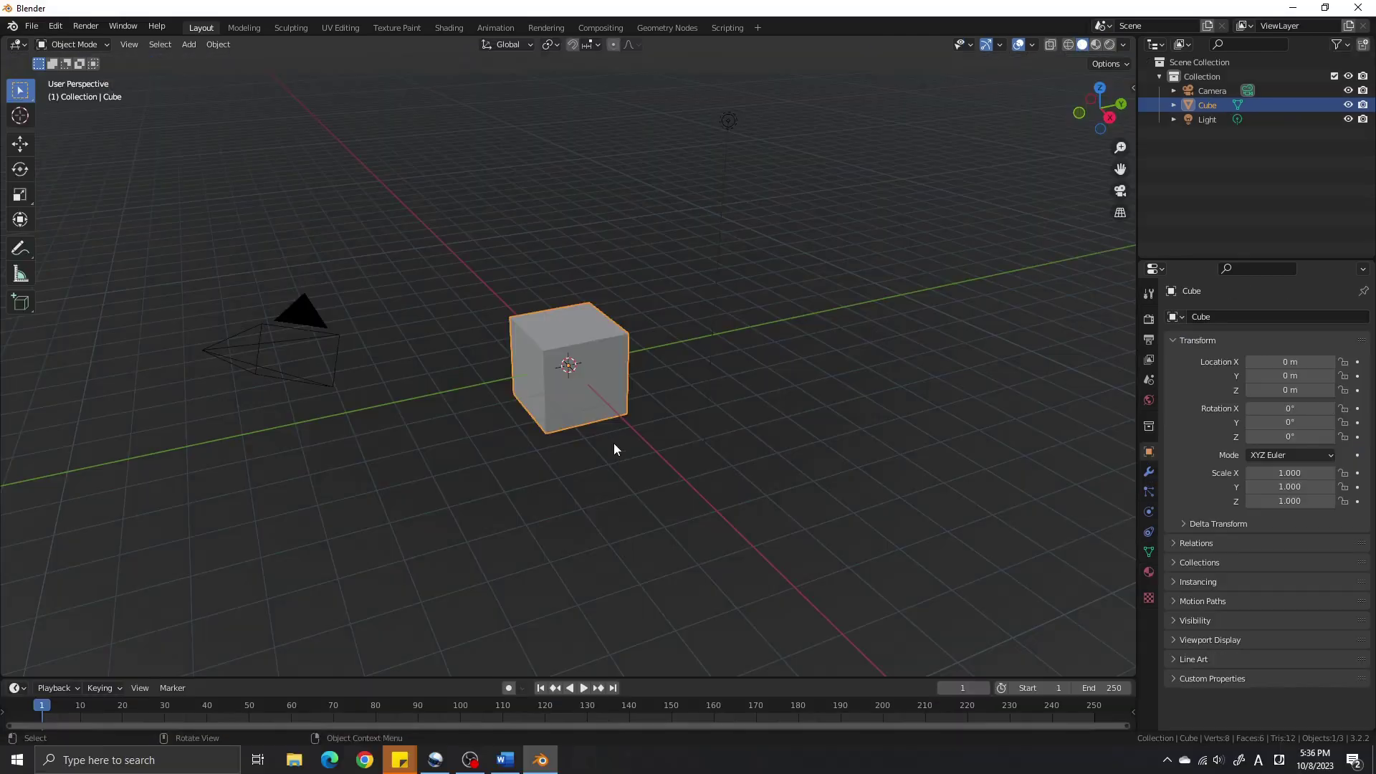
# Delete the default cube, camera and light from the scene.
pyautogui.moveTo(613, 443); pyautogui.dragTo(893, 444, button='middle')
pyautogui.press('a')
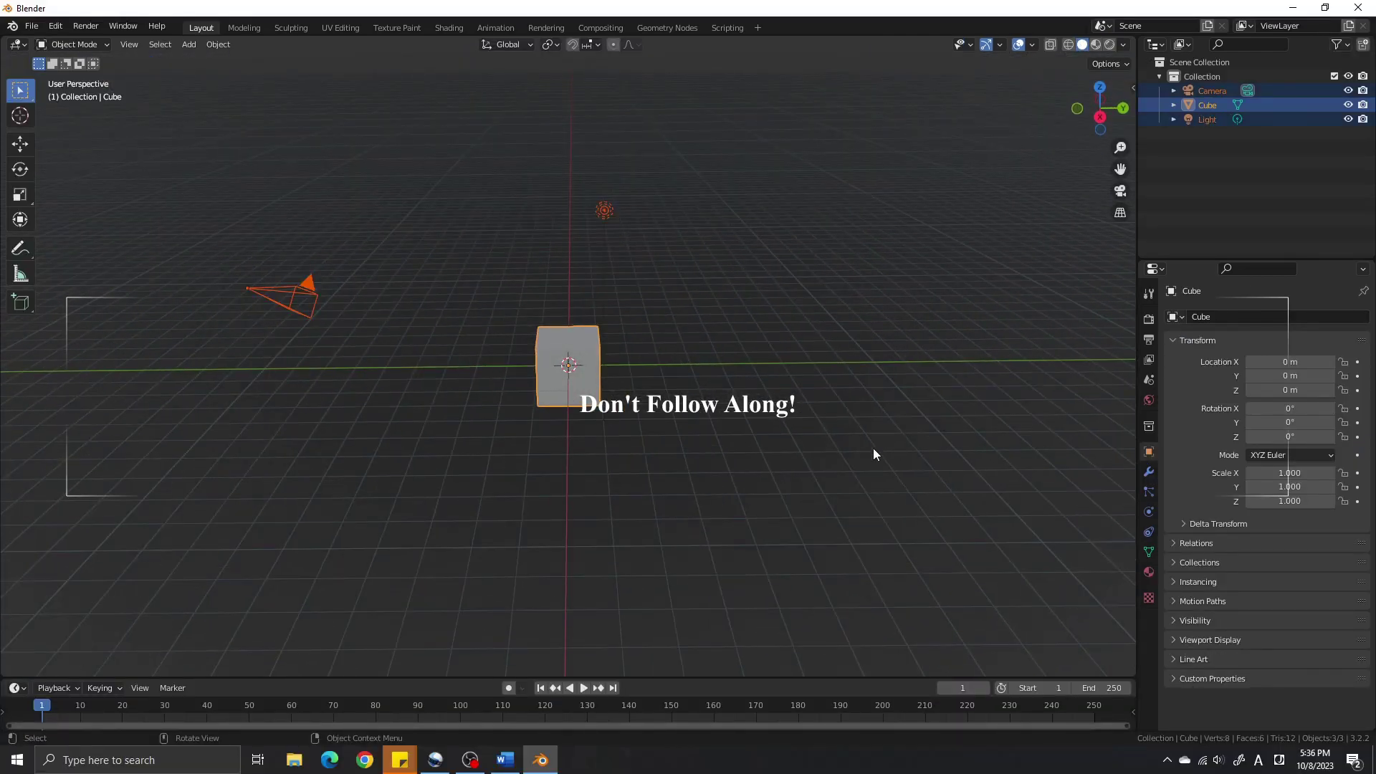
pyautogui.press('Delete')
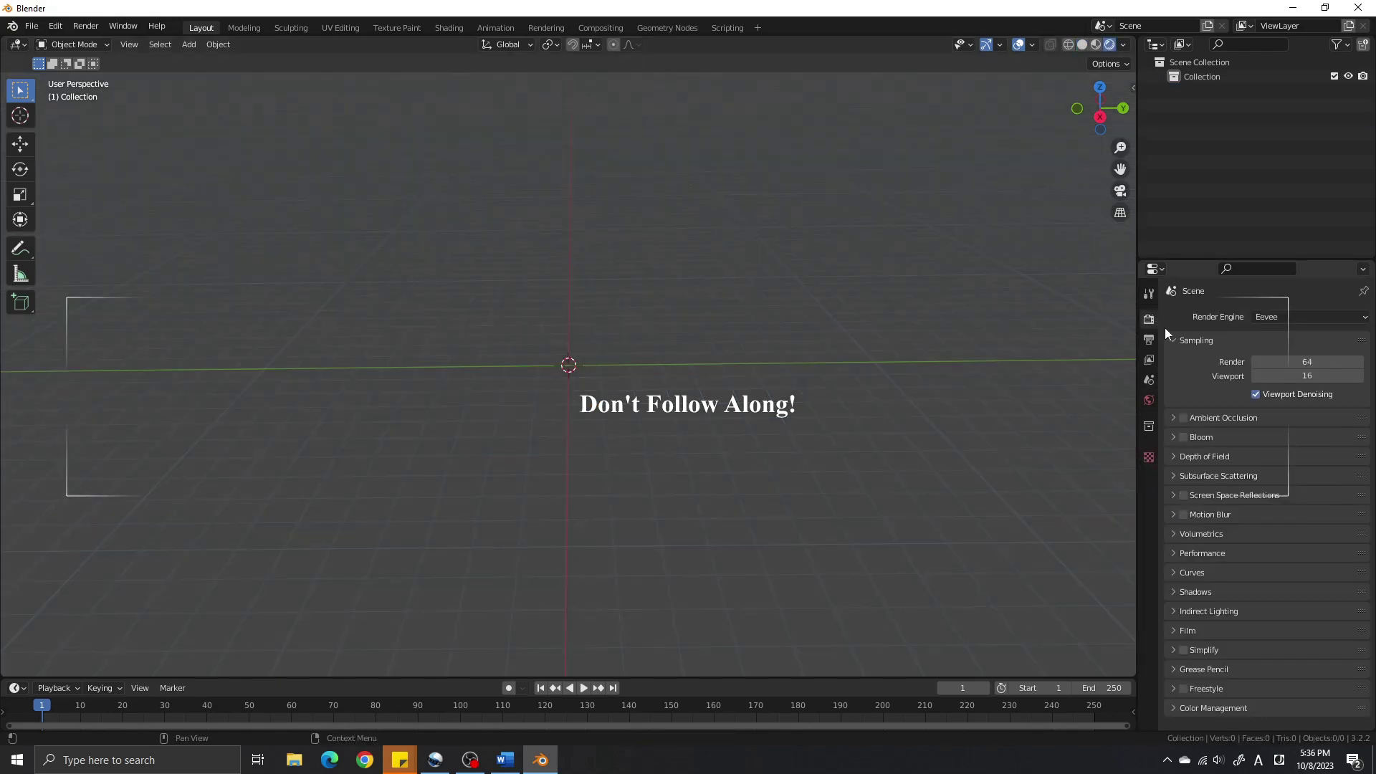
# Enable Ambient Occlusion, Bloom and Screen Space Reflections, and set the shadow cube and cascade sizes to 4096 px.
pyautogui.click(1184, 496)
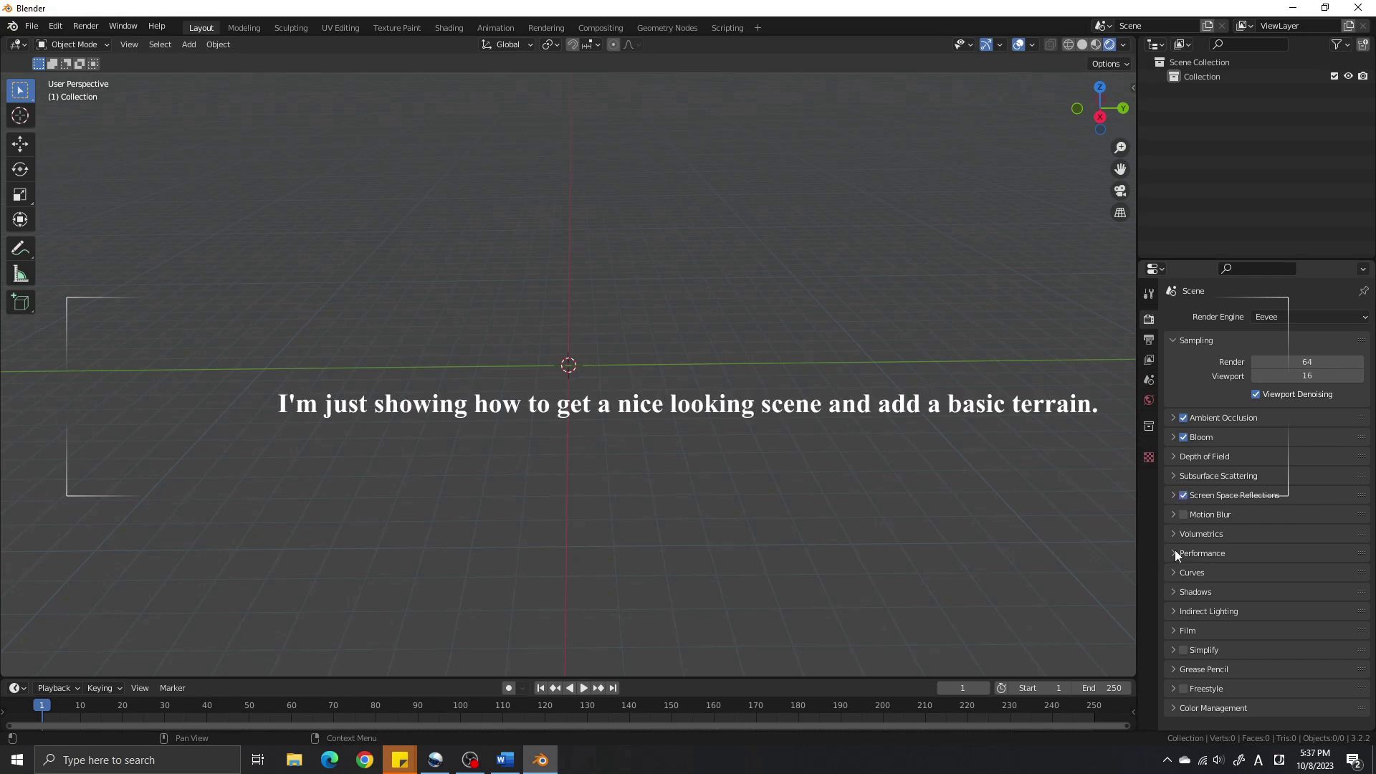
pyautogui.click(1174, 591)
pyautogui.click(1299, 614)
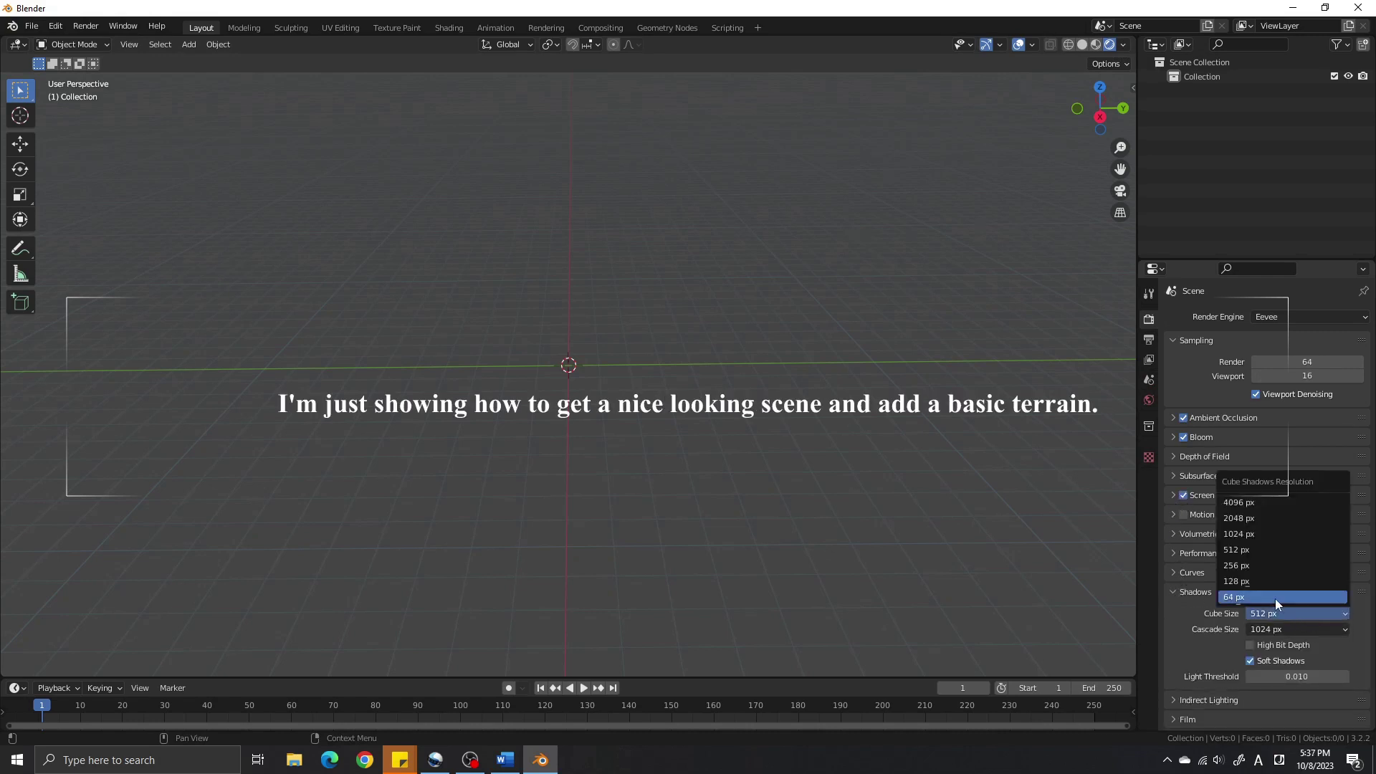
pyautogui.click(1260, 506)
pyautogui.click(1271, 629)
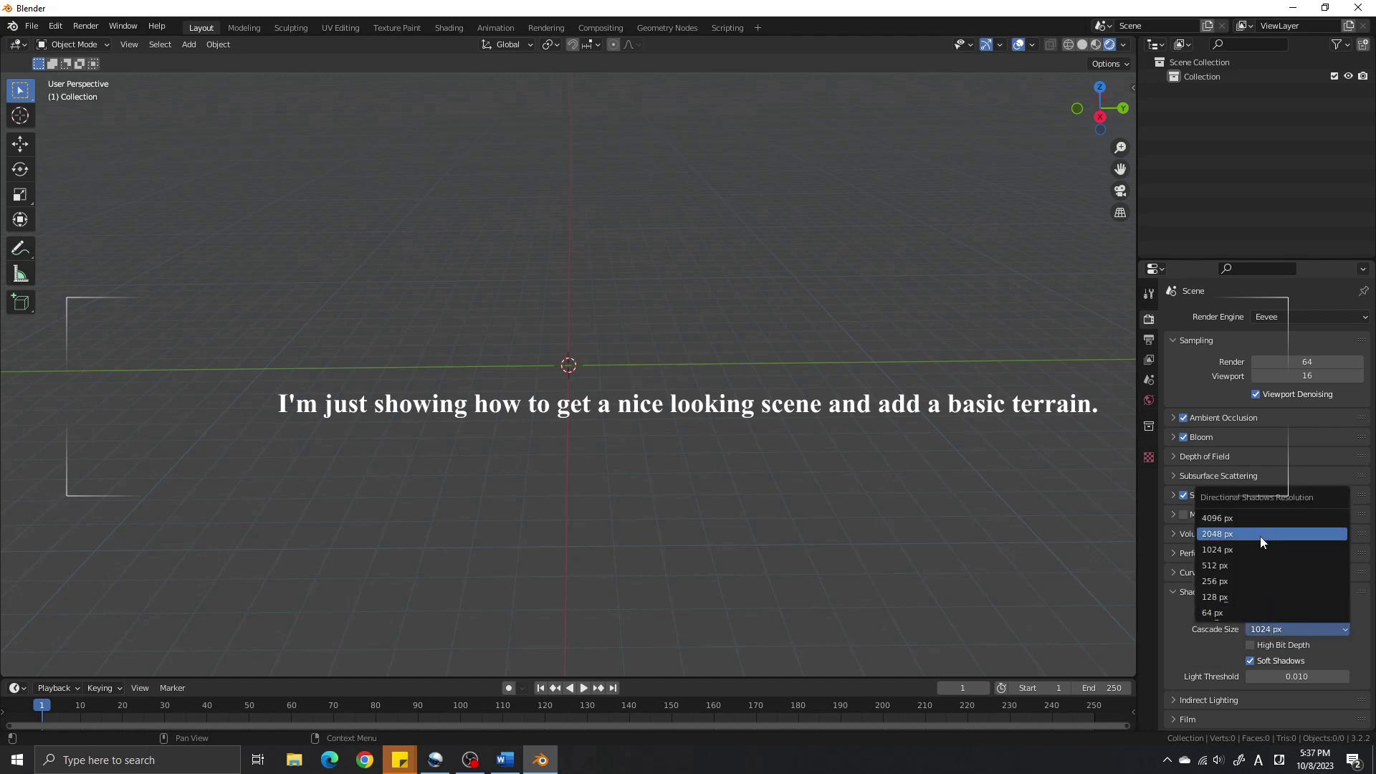
pyautogui.click(1251, 518)
pyautogui.scroll(-3, 1233, 518)
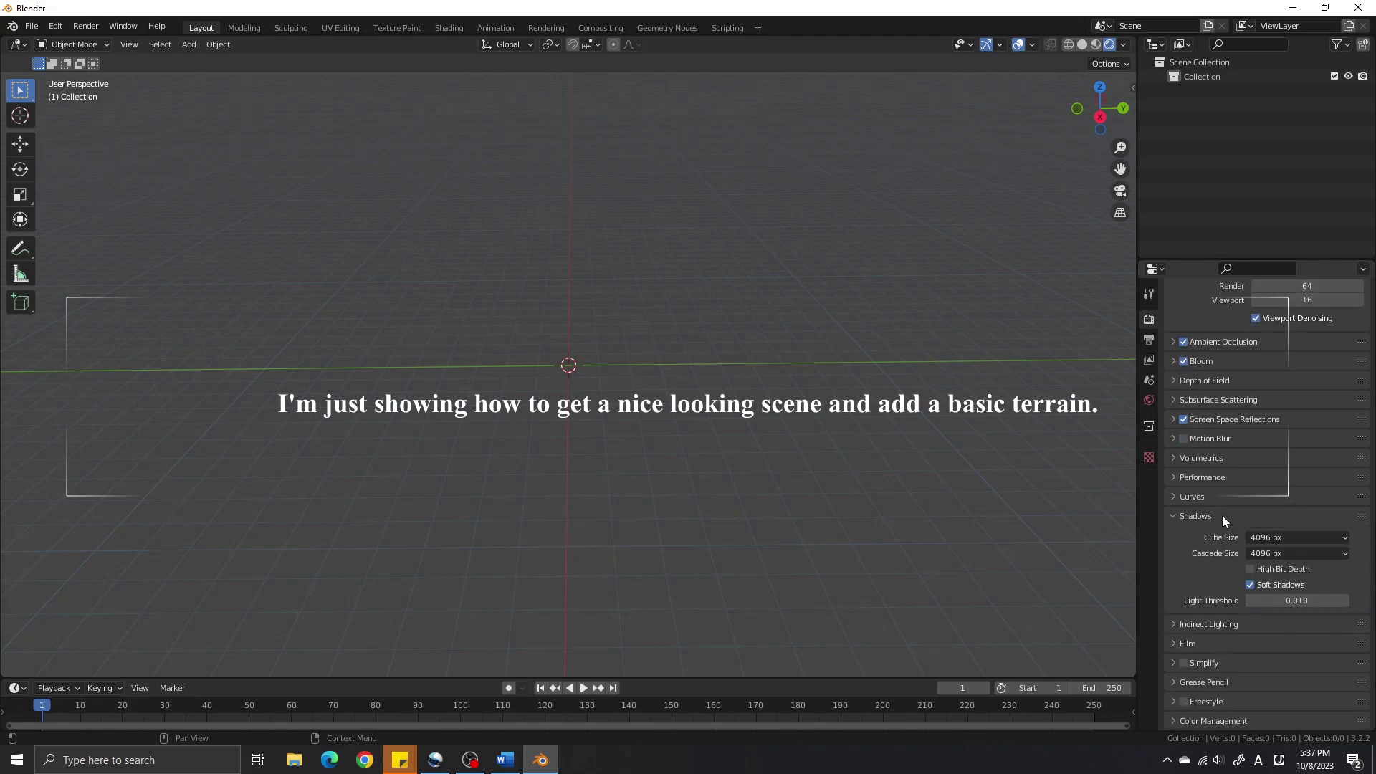
# Add a Sun light at the origin and move it up above the grid.
pyautogui.click(190, 44)
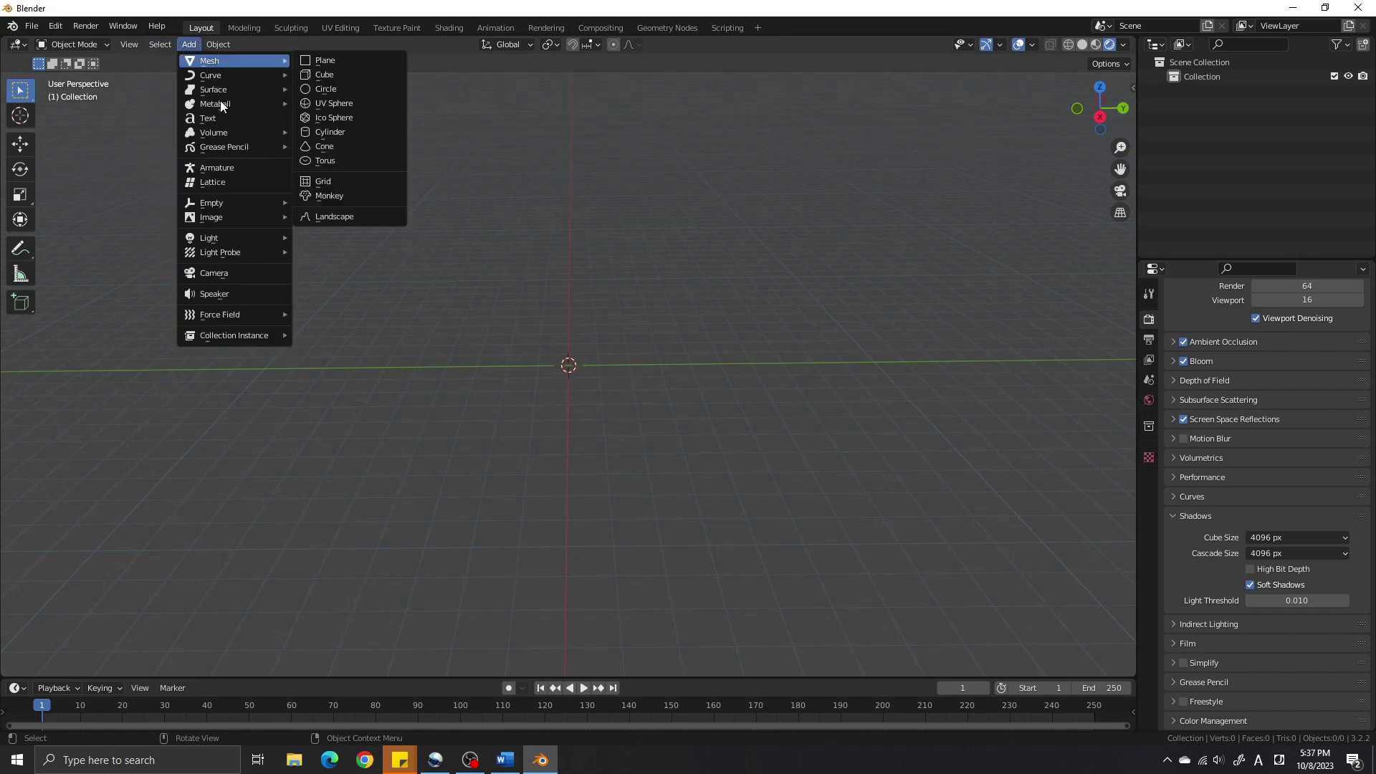
pyautogui.moveTo(217, 238)
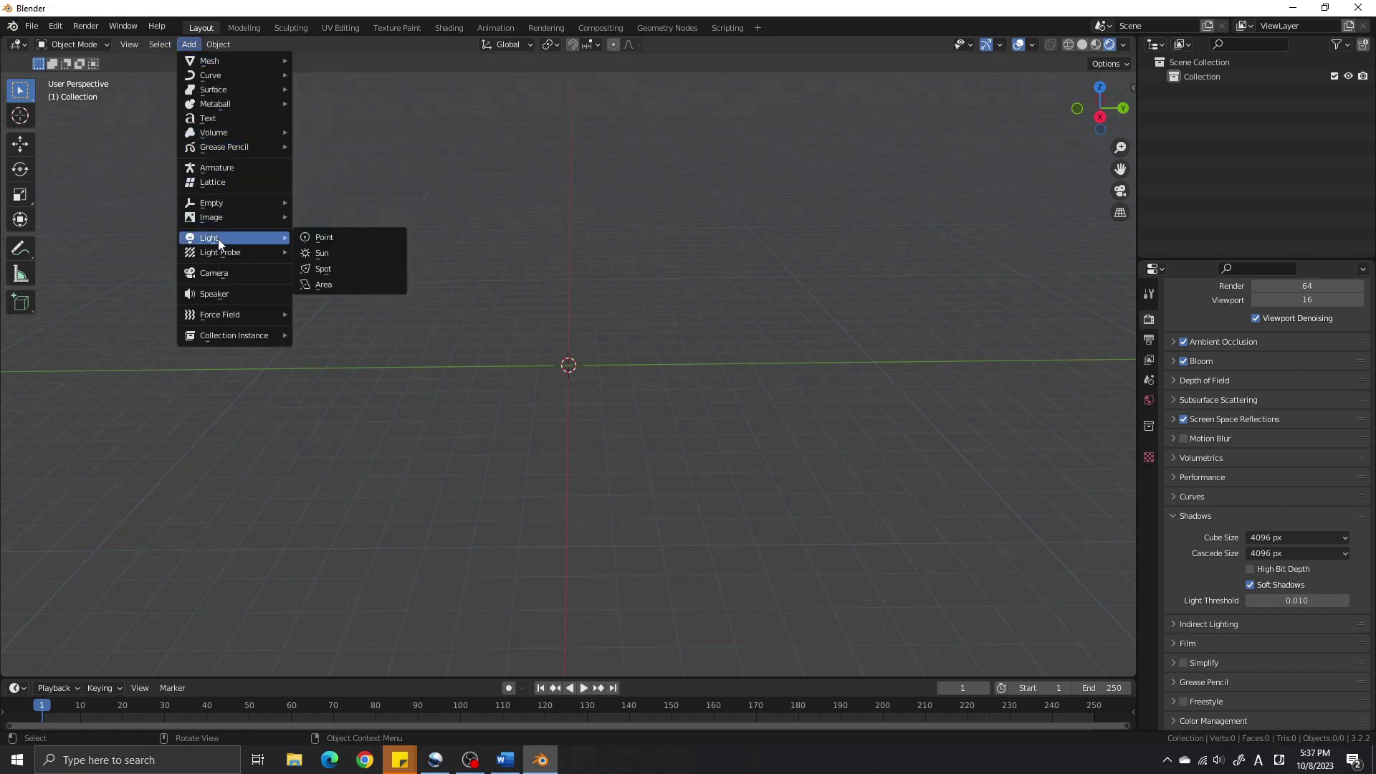
pyautogui.click(329, 260)
pyautogui.press('g')
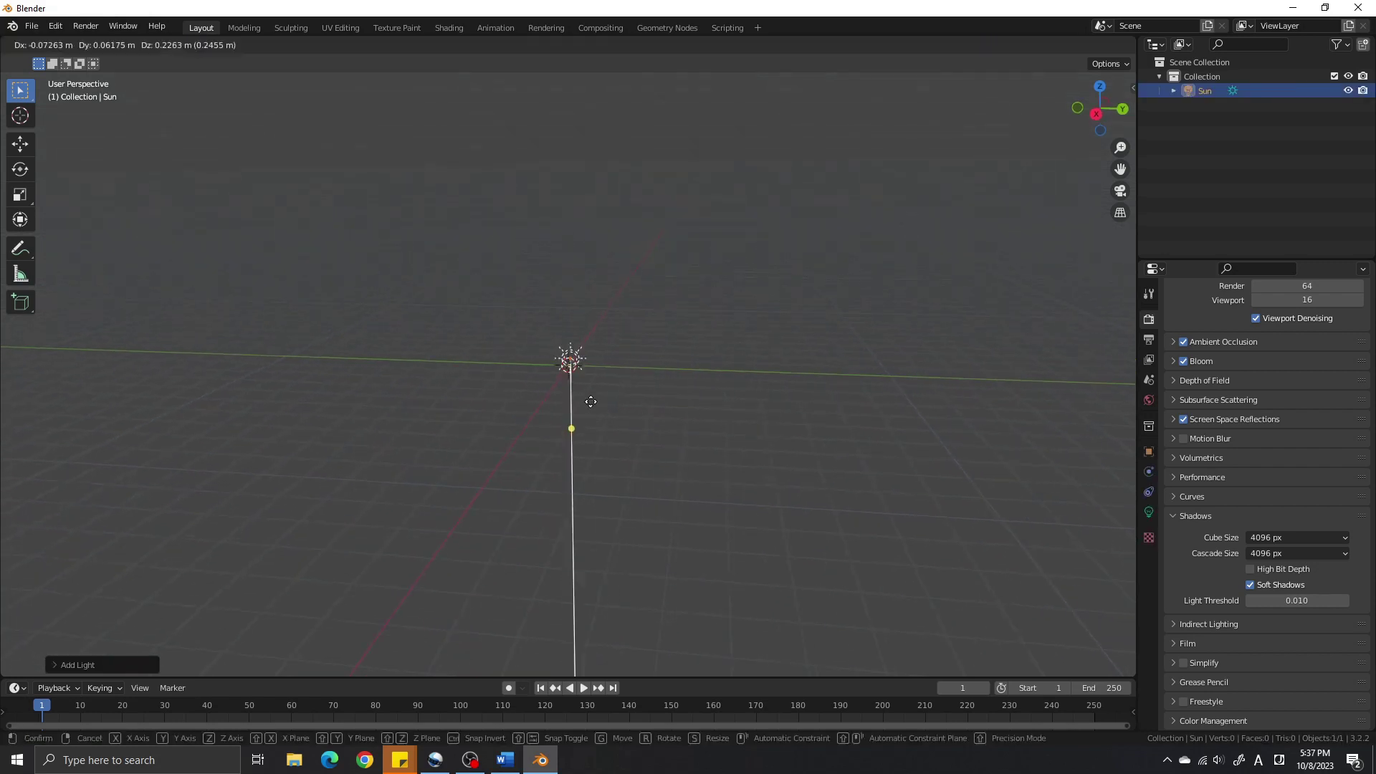
pyautogui.click(855, 152)
# Rotate the sun light so it shines at a slant, and shift it to one side.
pyautogui.press('r')
pyautogui.click(664, 424)
pyautogui.moveTo(666, 429); pyautogui.dragTo(690, 413, button='middle')
pyautogui.press('g')
pyautogui.click(322, 337)
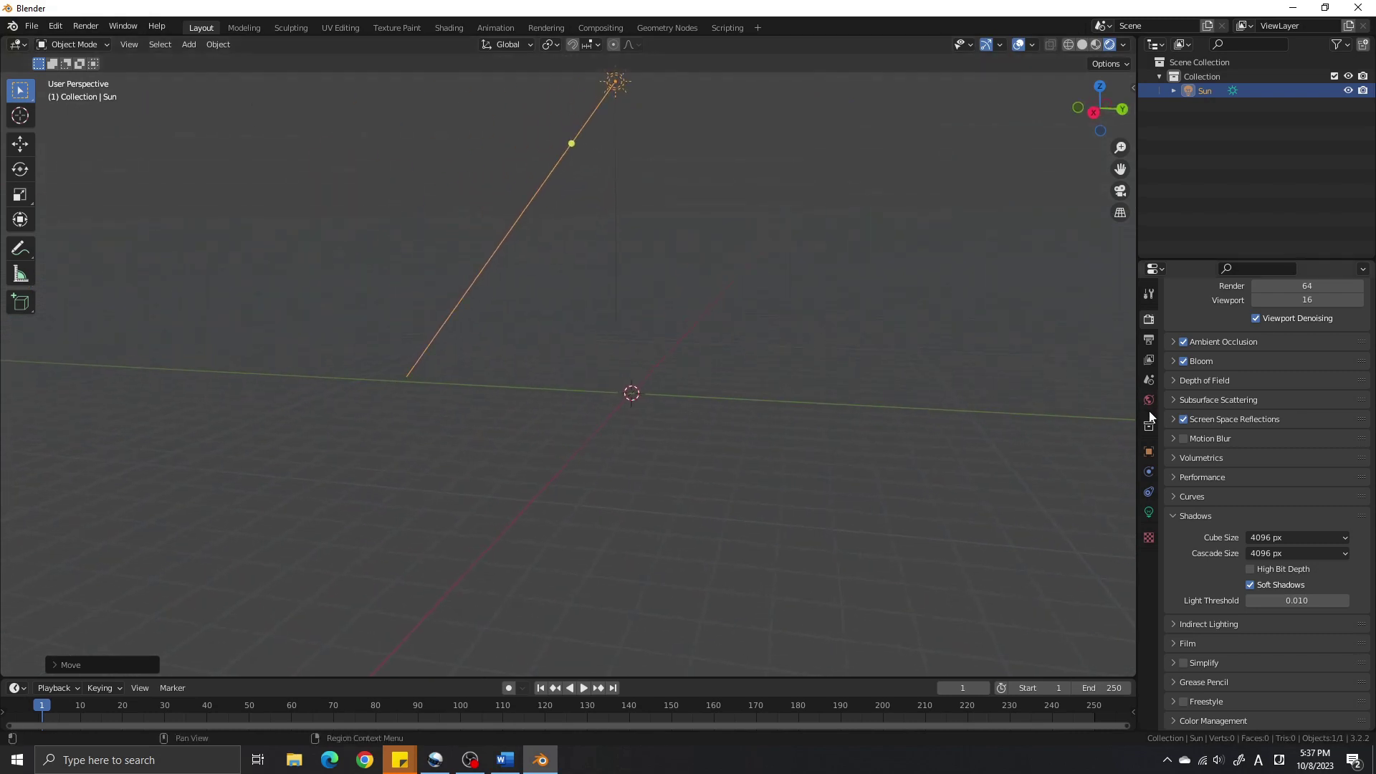
# Set the sun light's strength to 3.
pyautogui.click(1148, 511)
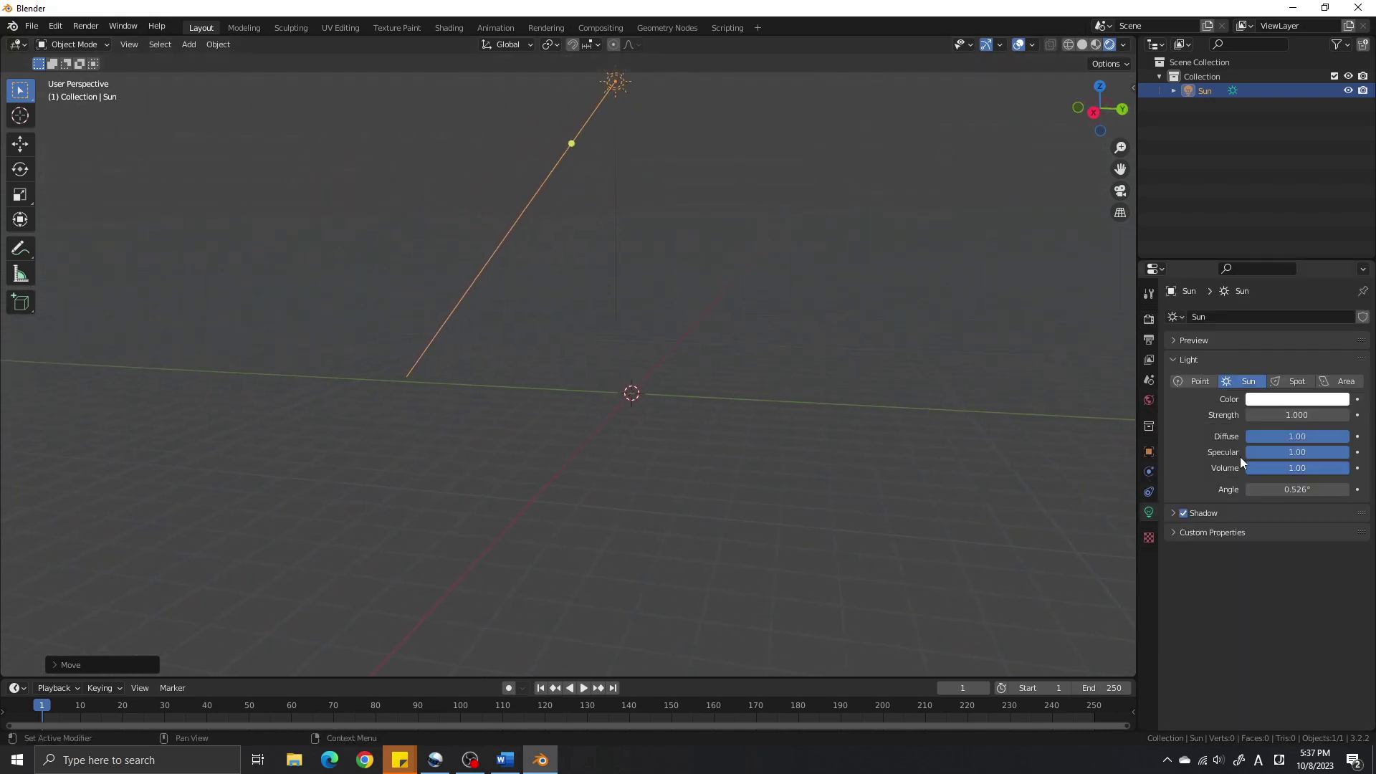
pyautogui.click(1290, 415)
pyautogui.press('Return')
pyautogui.moveTo(805, 370); pyautogui.dragTo(817, 374, button='middle')
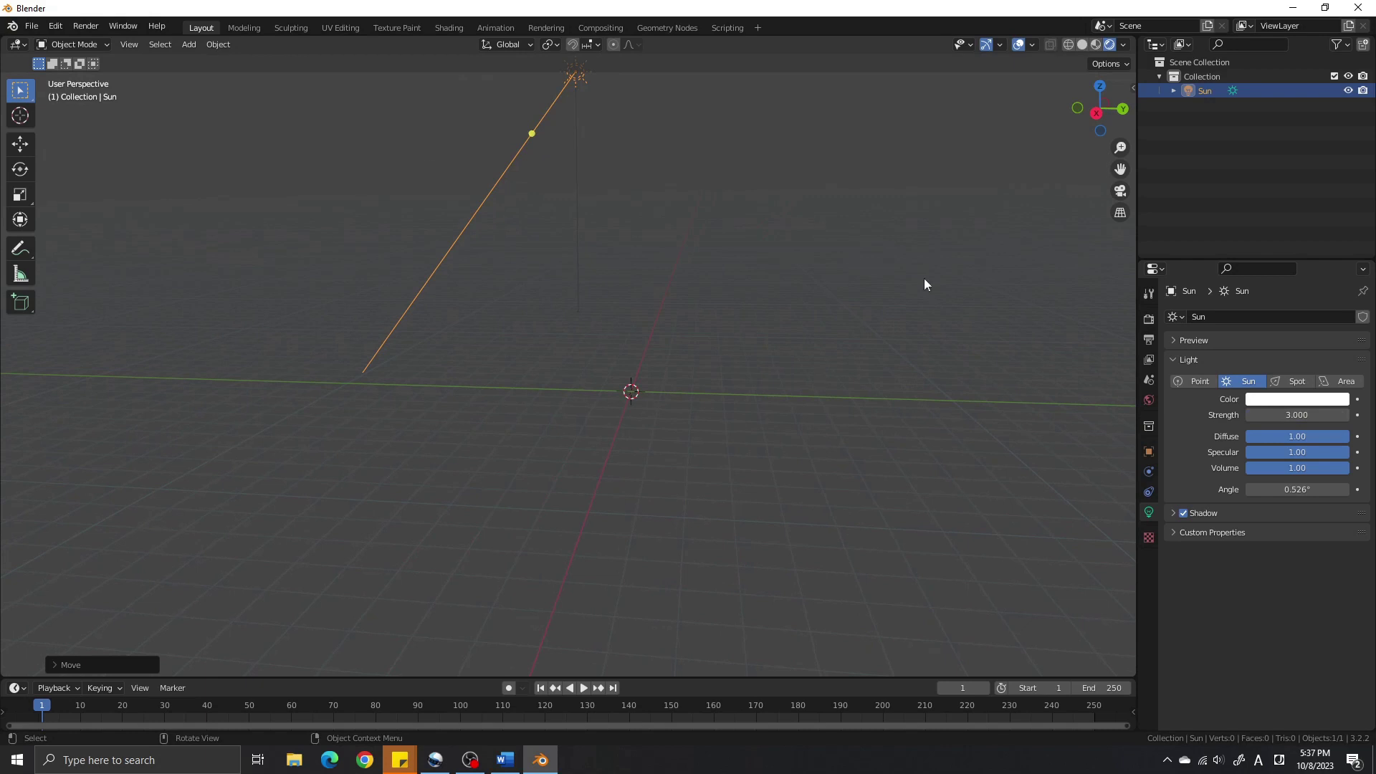
# Use an Environment Texture as the world's background color and load the kloofendal 4k EXR sky image from the Blender Backgrounds folder.
pyautogui.click(1149, 400)
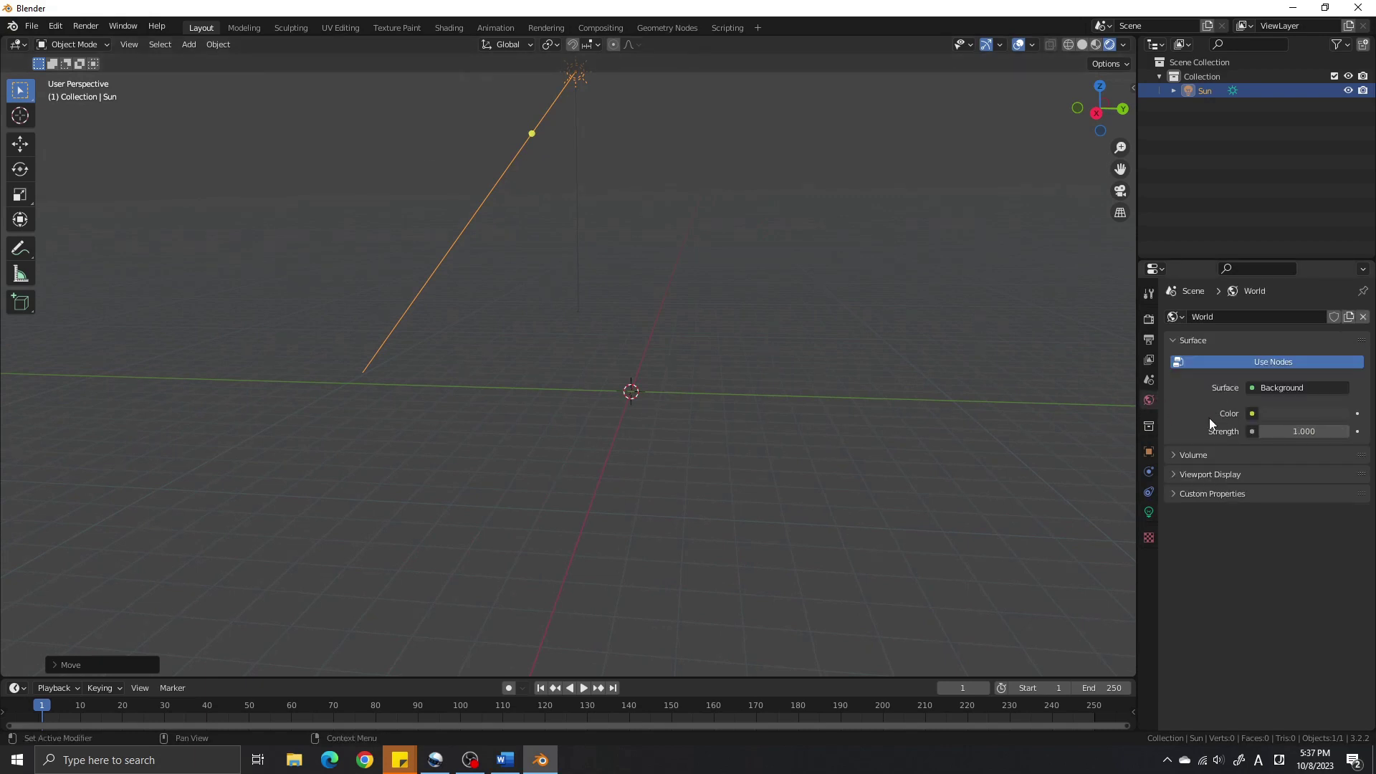
pyautogui.click(1255, 413)
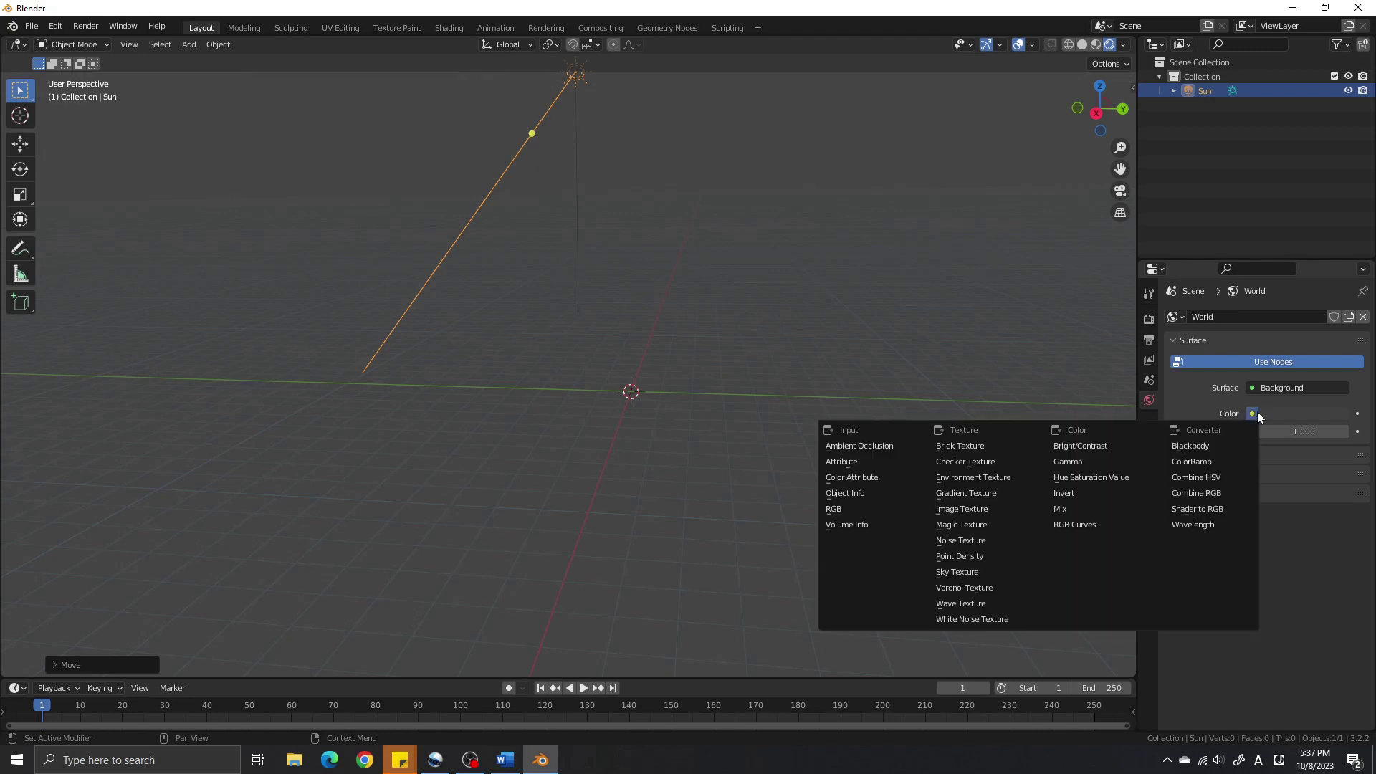
pyautogui.click(971, 479)
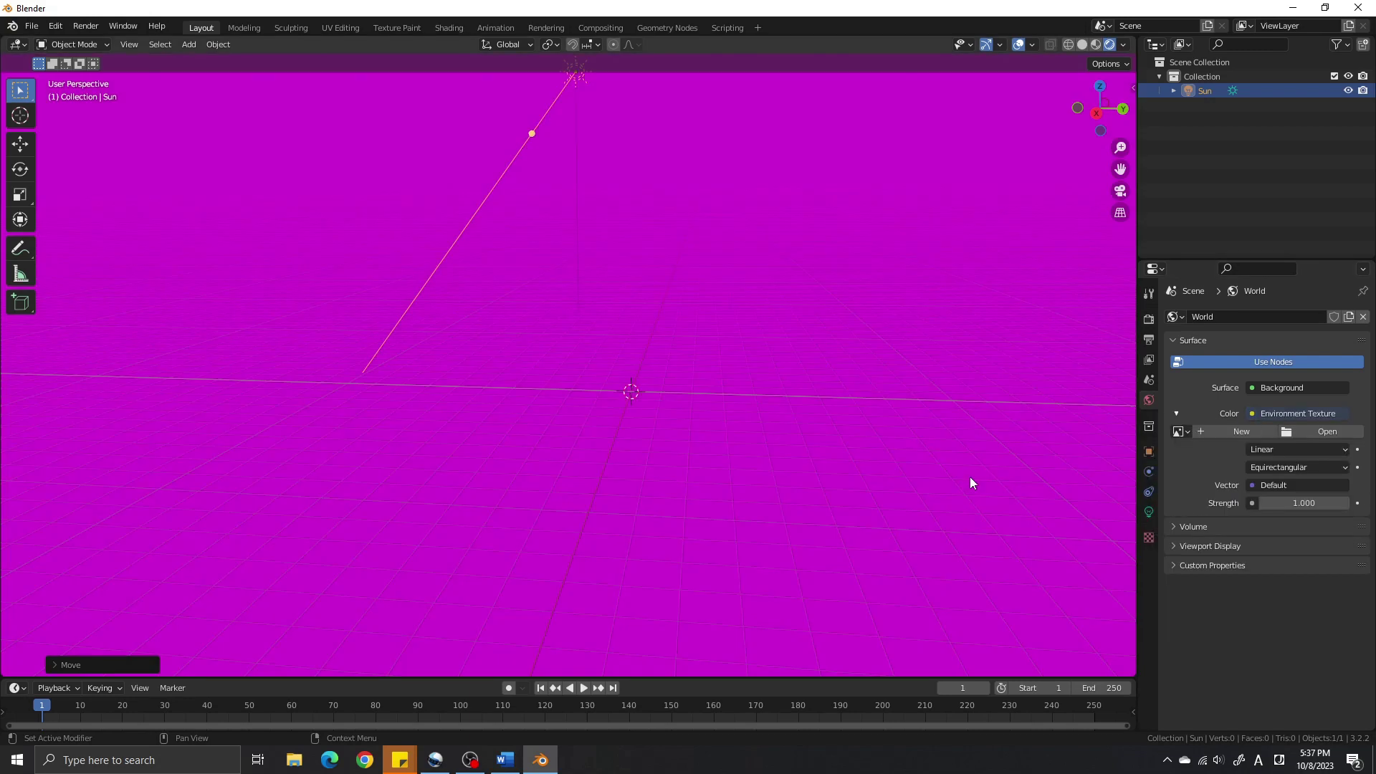
pyautogui.click(1292, 433)
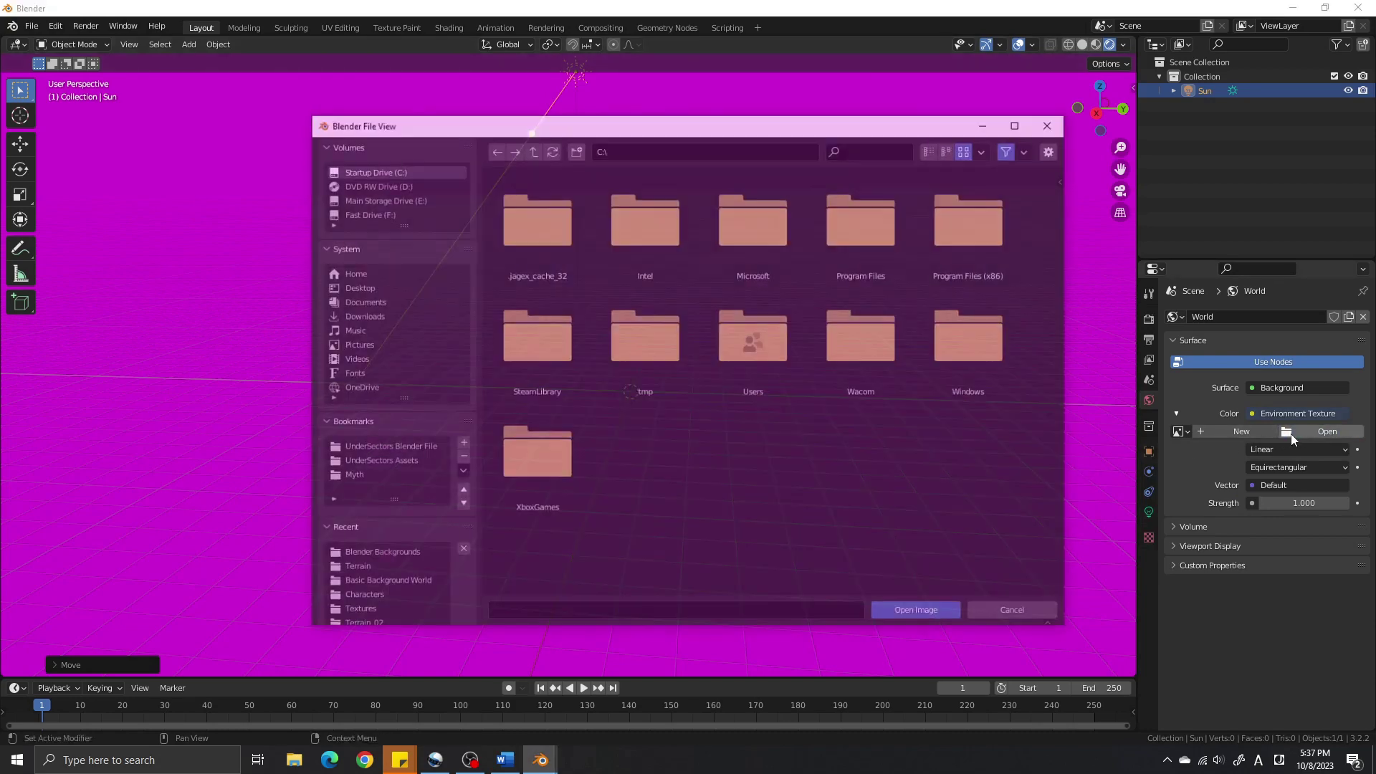
pyautogui.click(385, 555)
pyautogui.click(844, 236)
pyautogui.click(906, 612)
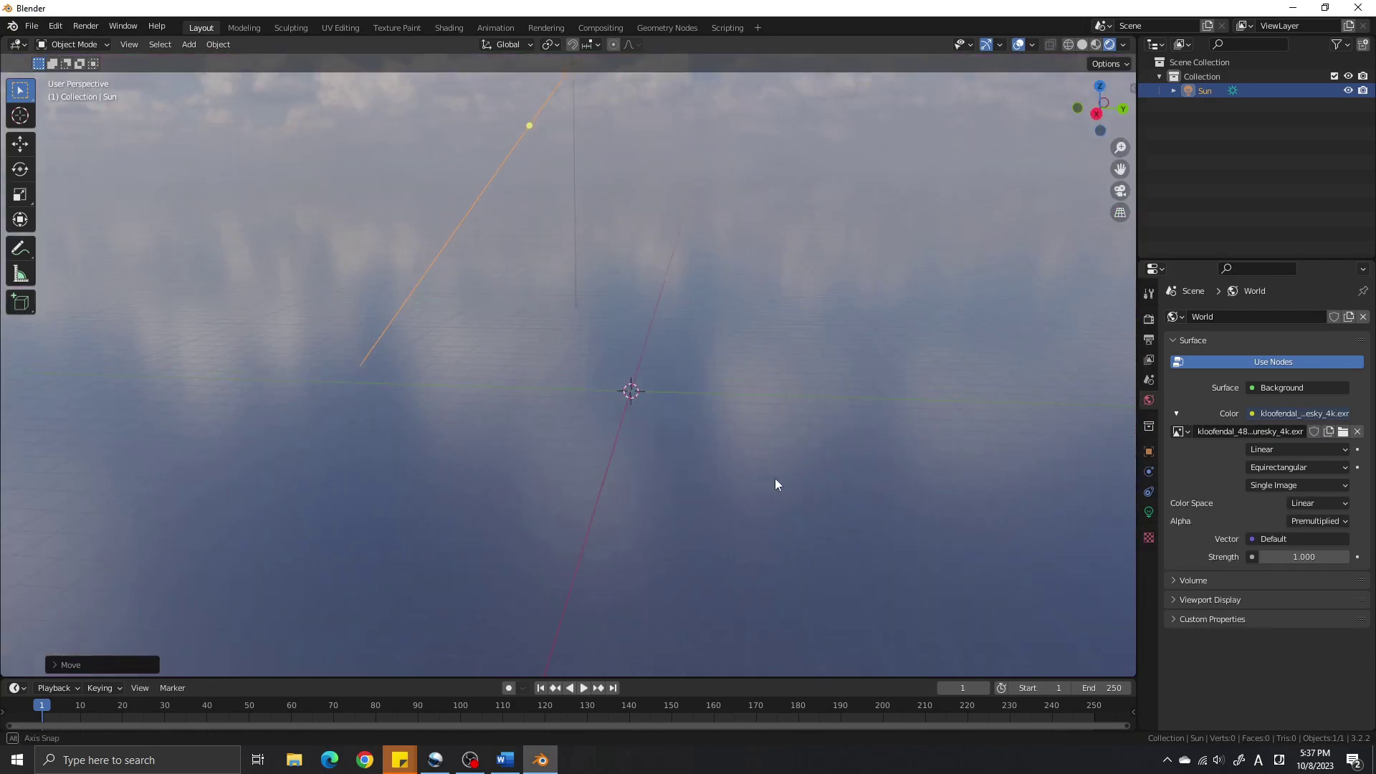
pyautogui.moveTo(775, 478); pyautogui.dragTo(932, 471, button='middle')
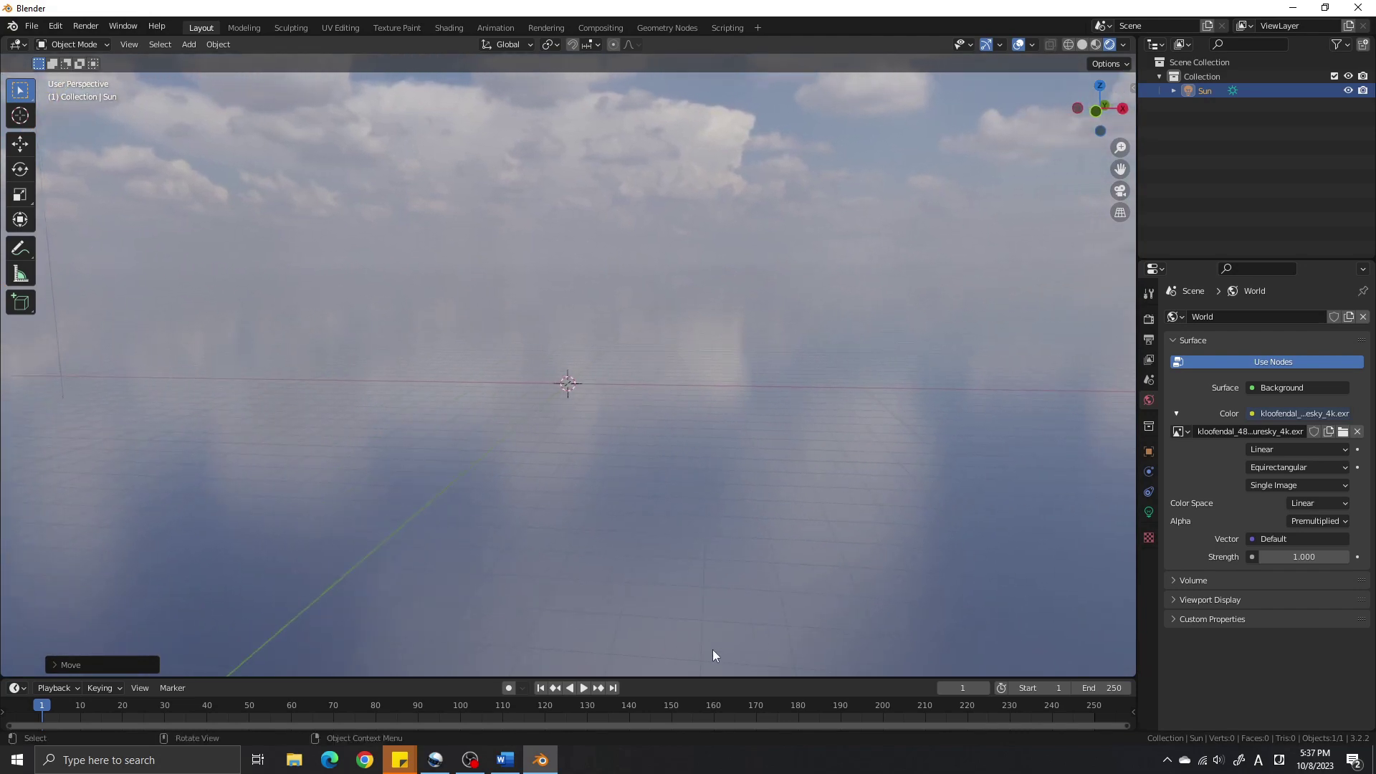
# Remove the timeline area by merging it into the 3D viewport.
pyautogui.rightClick(711, 677)
pyautogui.click(711, 676)
pyautogui.click(708, 676)
pyautogui.moveTo(703, 479); pyautogui.dragTo(643, 498, button='middle')
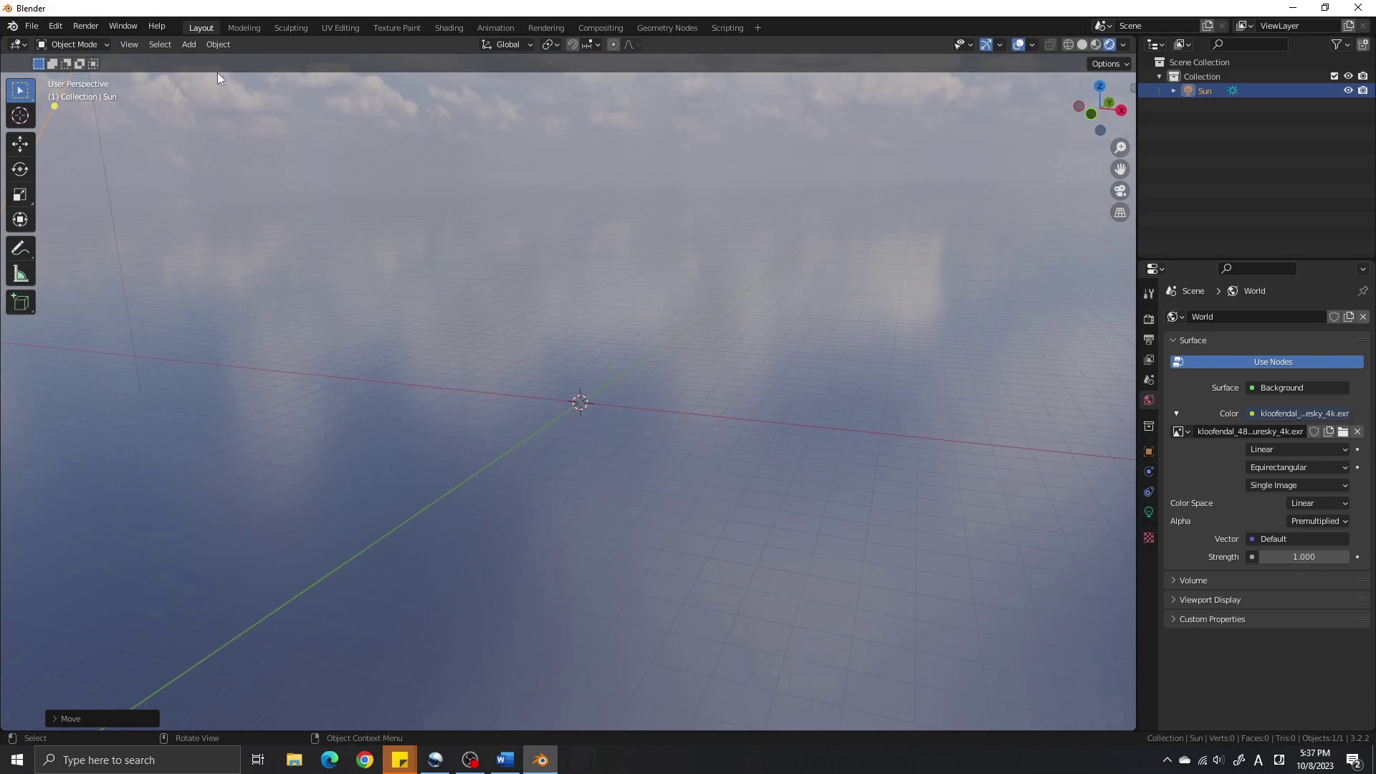
# Add a Landscape mesh at the origin.
pyautogui.click(185, 49)
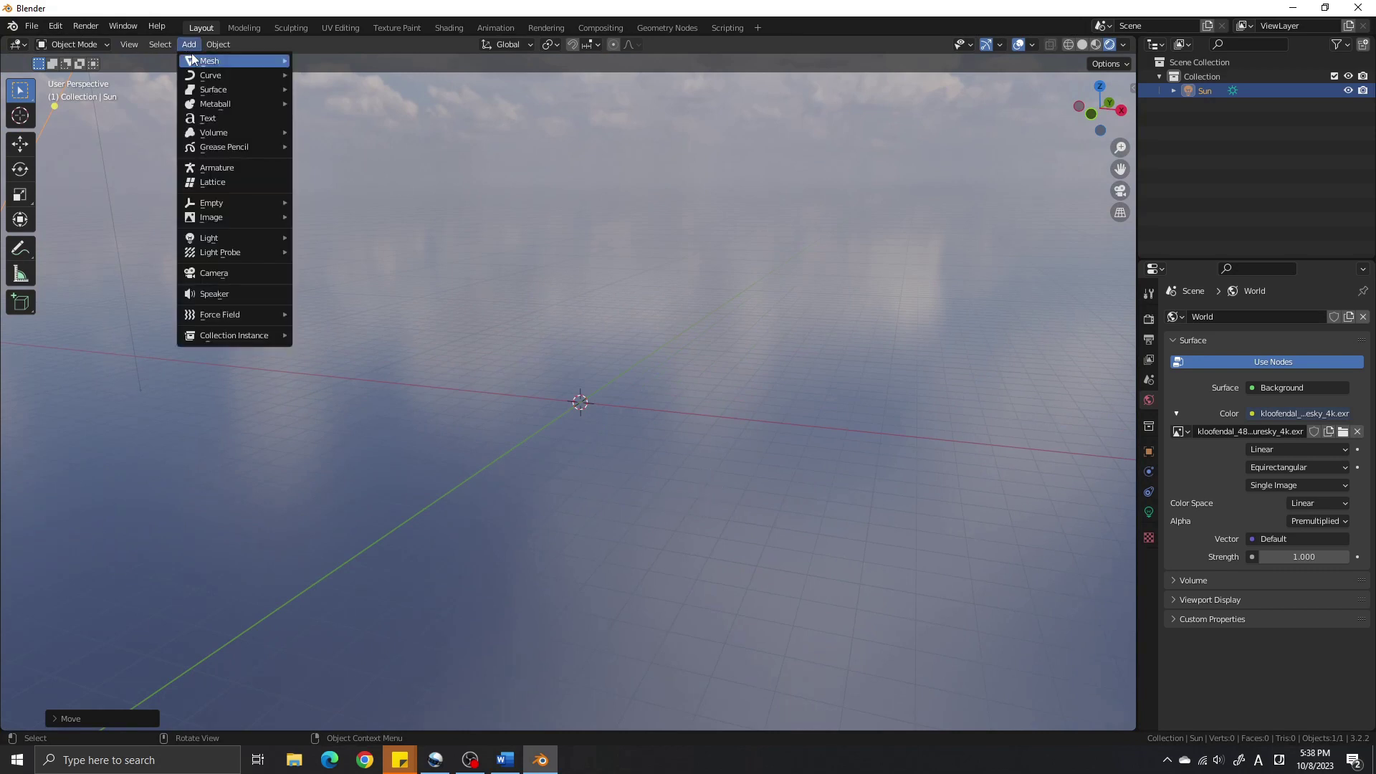
pyautogui.moveTo(195, 57)
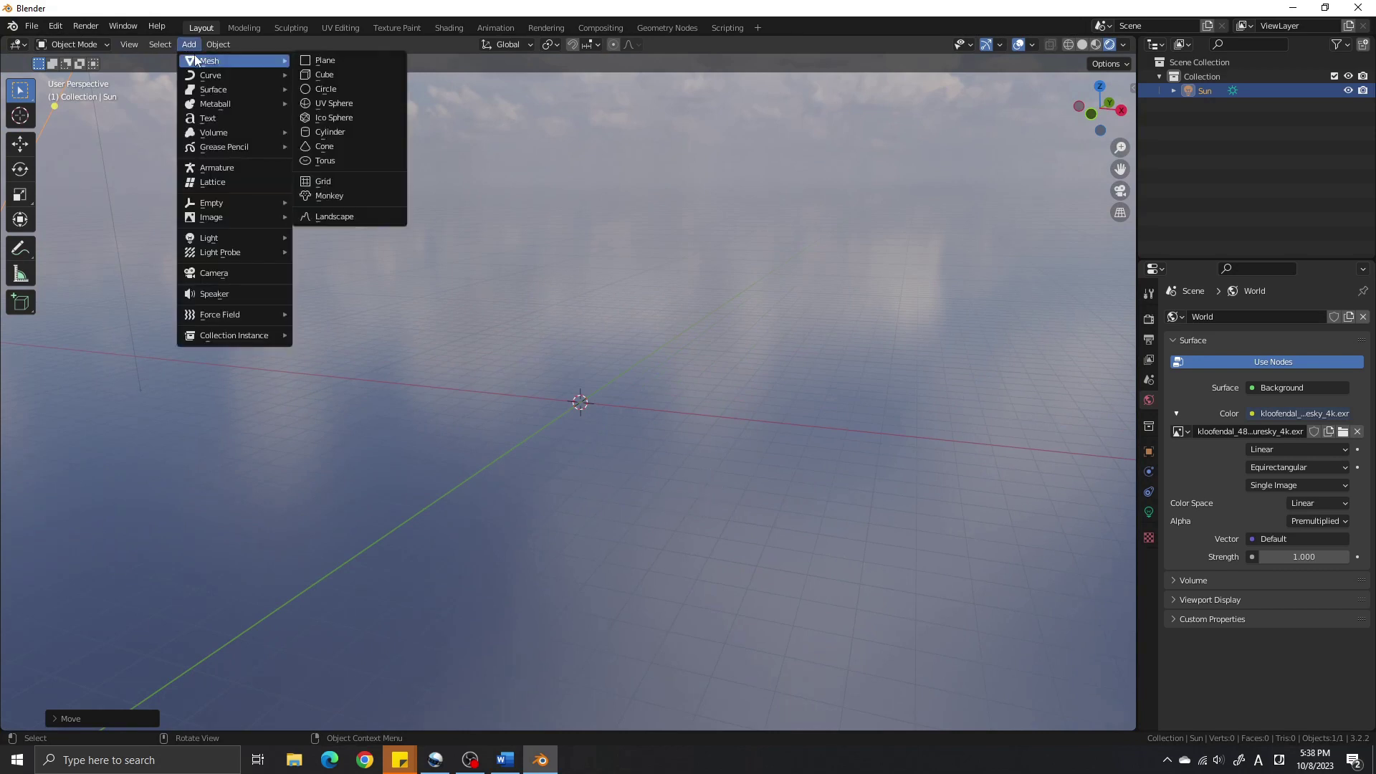
pyautogui.click(335, 220)
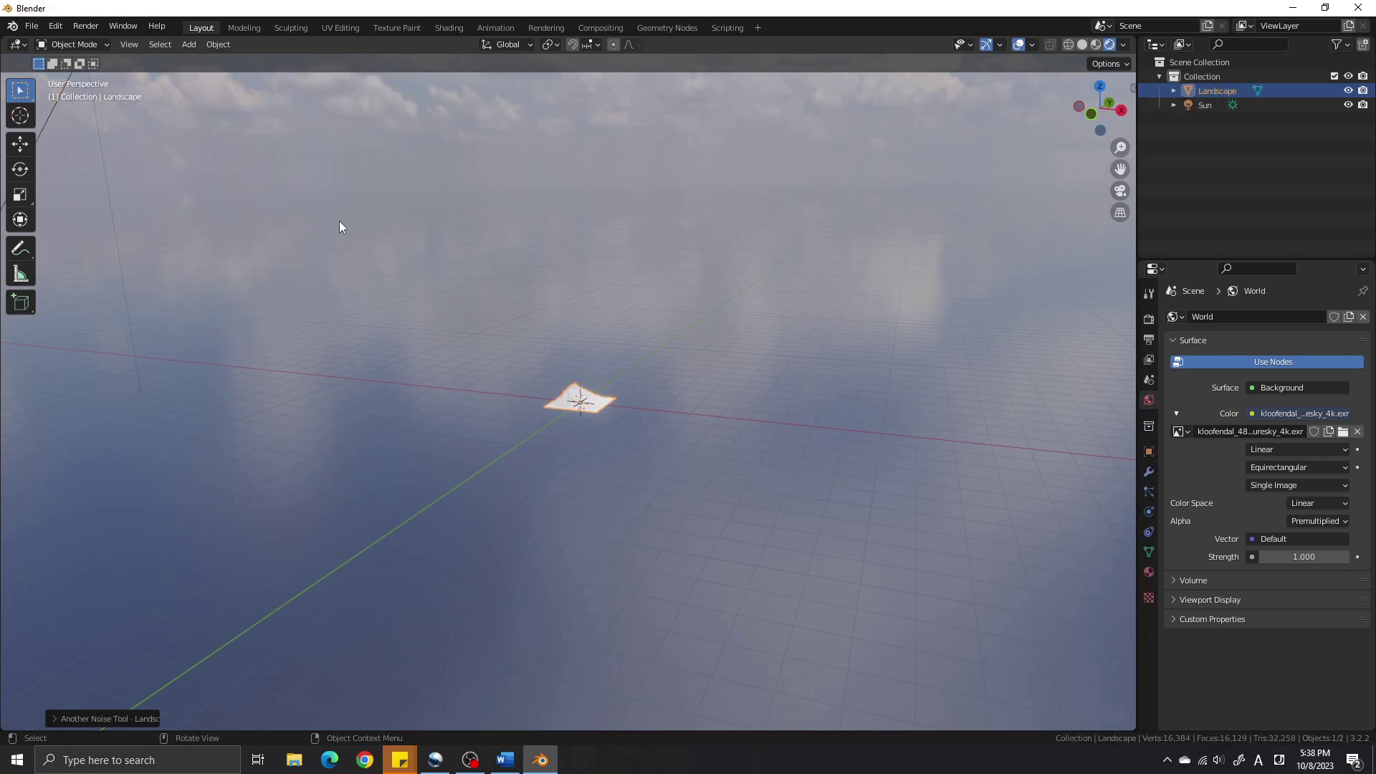
# Search the add-on preferences for the A.N.T.Landscape add-on.
pyautogui.click(59, 30)
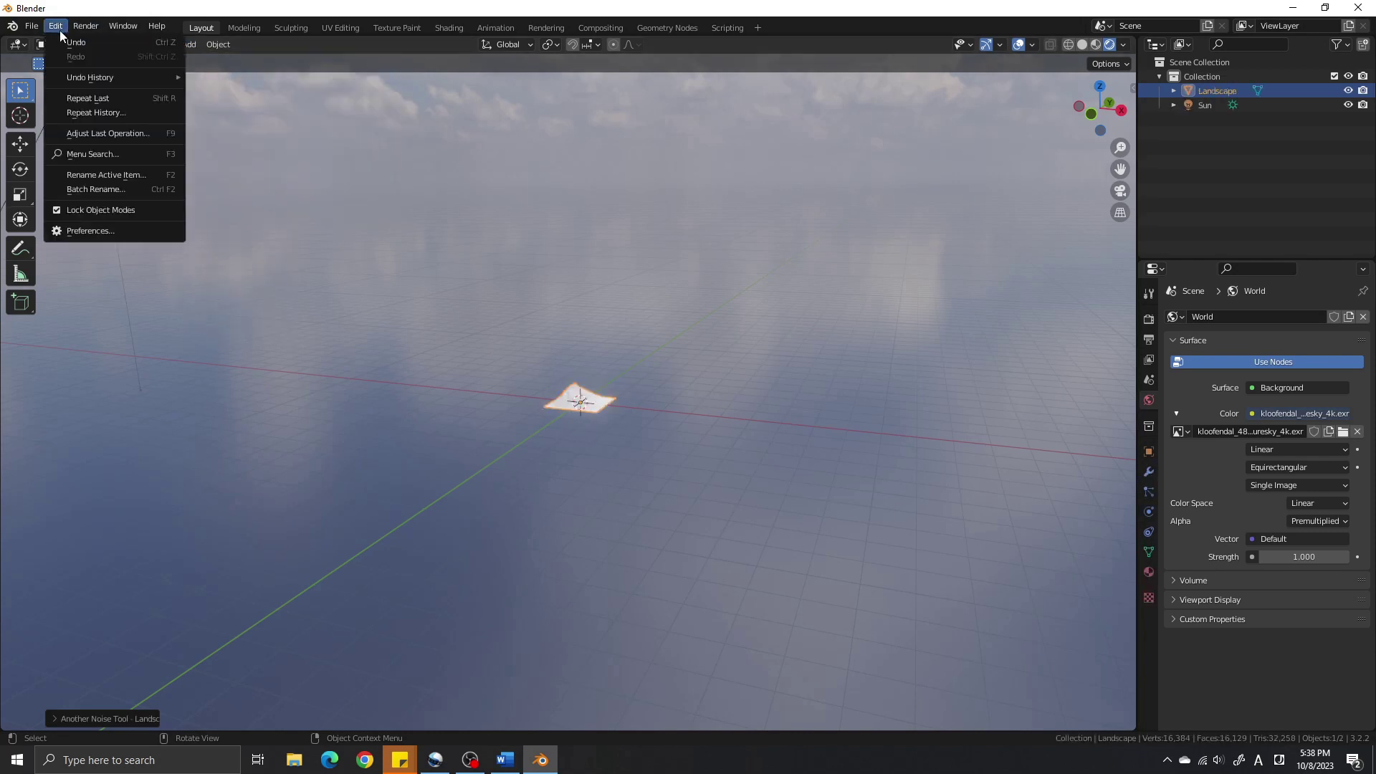
pyautogui.click(109, 230)
pyautogui.click(383, 72)
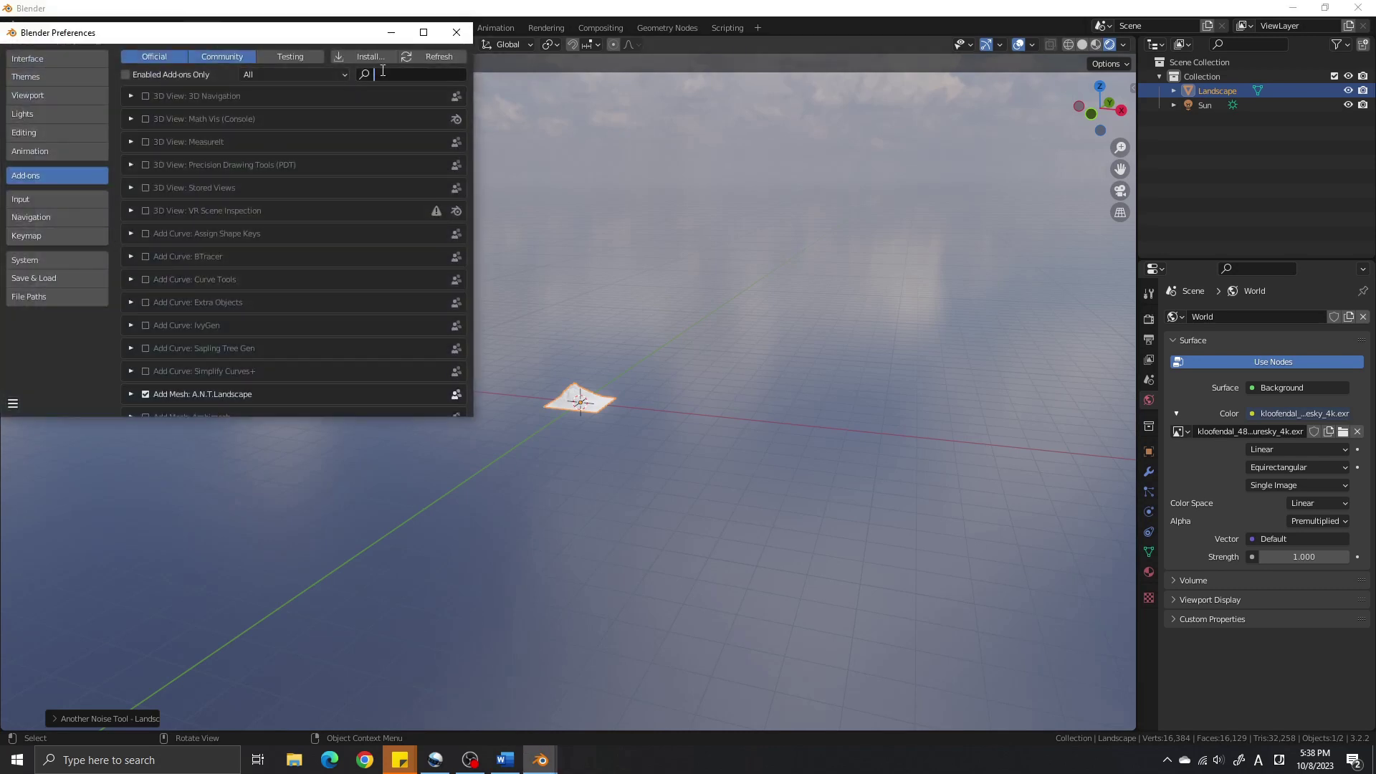
pyautogui.write('An')
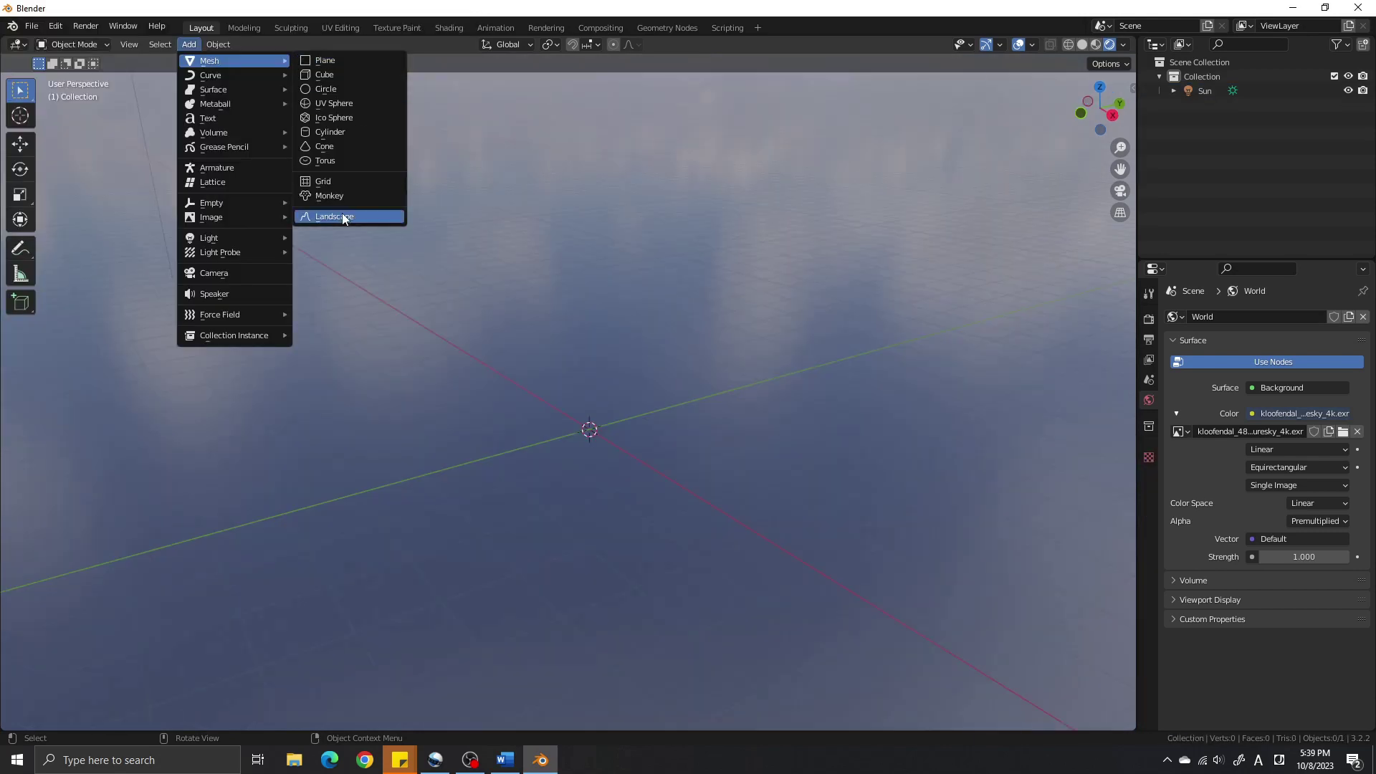
# Add a new Landscape mesh and set its mesh size to 10 in X and Y.
pyautogui.click(344, 217)
pyautogui.moveTo(636, 487); pyautogui.dragTo(582, 513, button='middle')
pyautogui.scroll(3, 179, 385)
pyautogui.doubleClick(203, 290)
pyautogui.write('10')
pyautogui.press('Return')
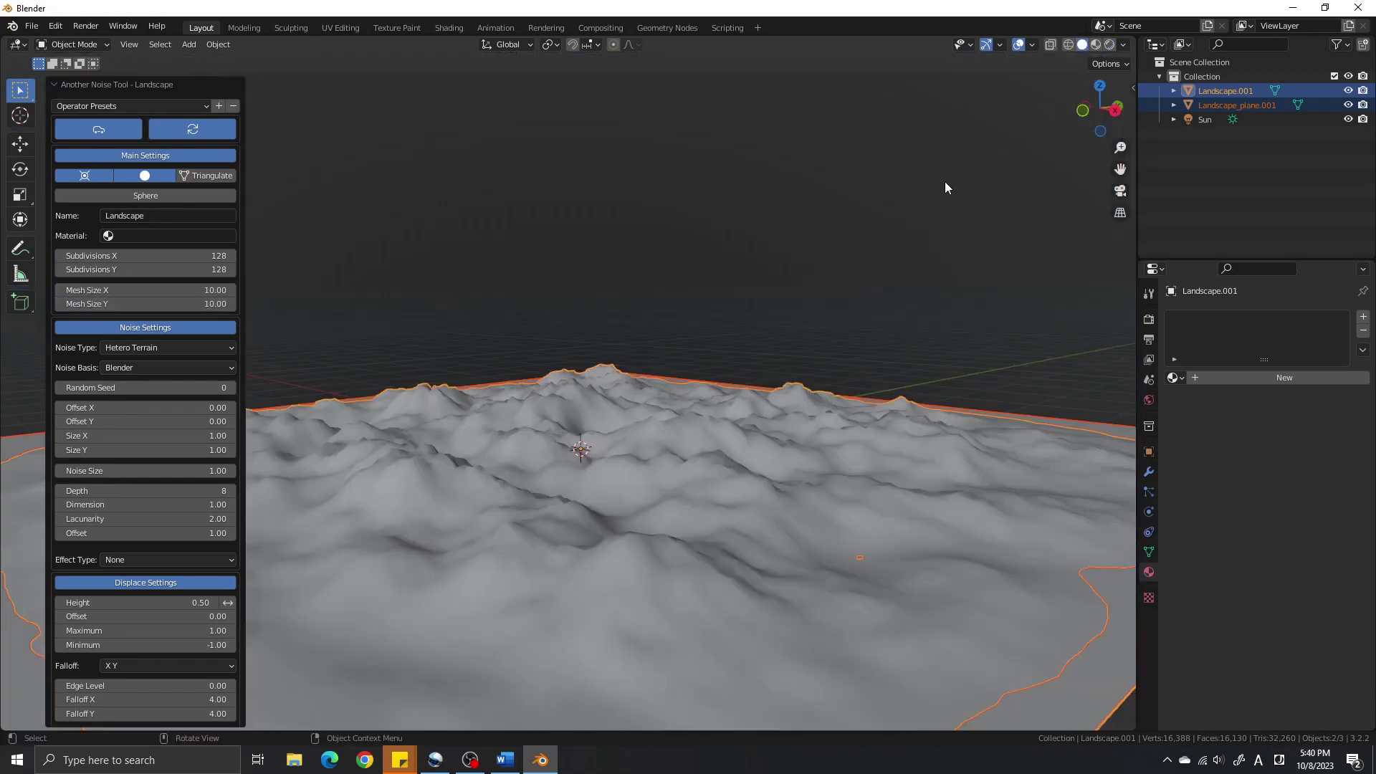
# Set the landscape's noise Offset X to 0.36, Size X to 1.78 and Size Y to 1.81.
pyautogui.moveTo(944, 182); pyautogui.dragTo(691, 438, button='middle')
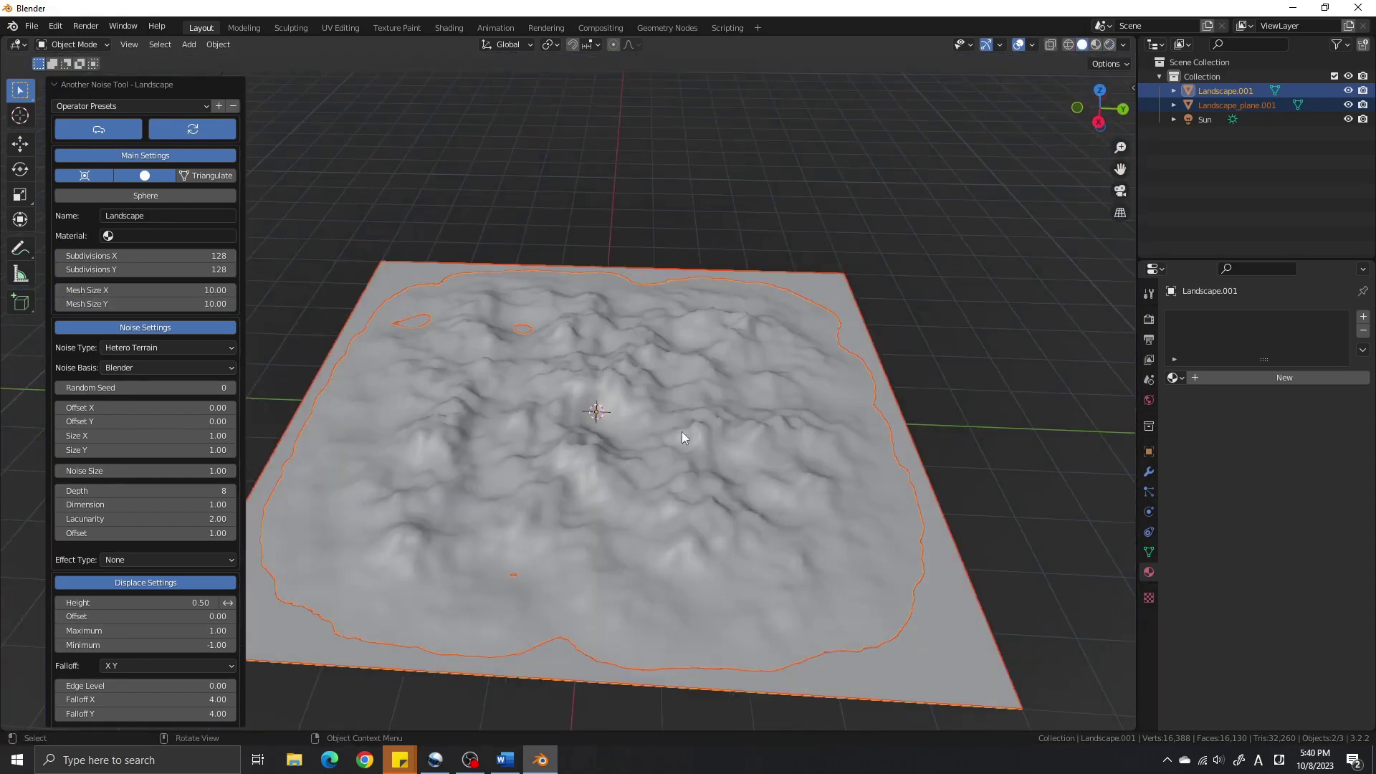
pyautogui.moveTo(161, 407); pyautogui.dragTo(190, 450)
pyautogui.moveTo(572, 469); pyautogui.dragTo(570, 425, button='middle')
# Set the landscape's displacement Height to 1.34 and Maximum to 1.75.
pyautogui.moveTo(167, 602); pyautogui.dragTo(218, 630)
pyautogui.moveTo(318, 498); pyautogui.dragTo(639, 523, button='middle')
pyautogui.scroll(-3, 640, 522)
pyautogui.moveTo(640, 473); pyautogui.dragTo(690, 466, button='middle')
pyautogui.scroll(3, 690, 466)
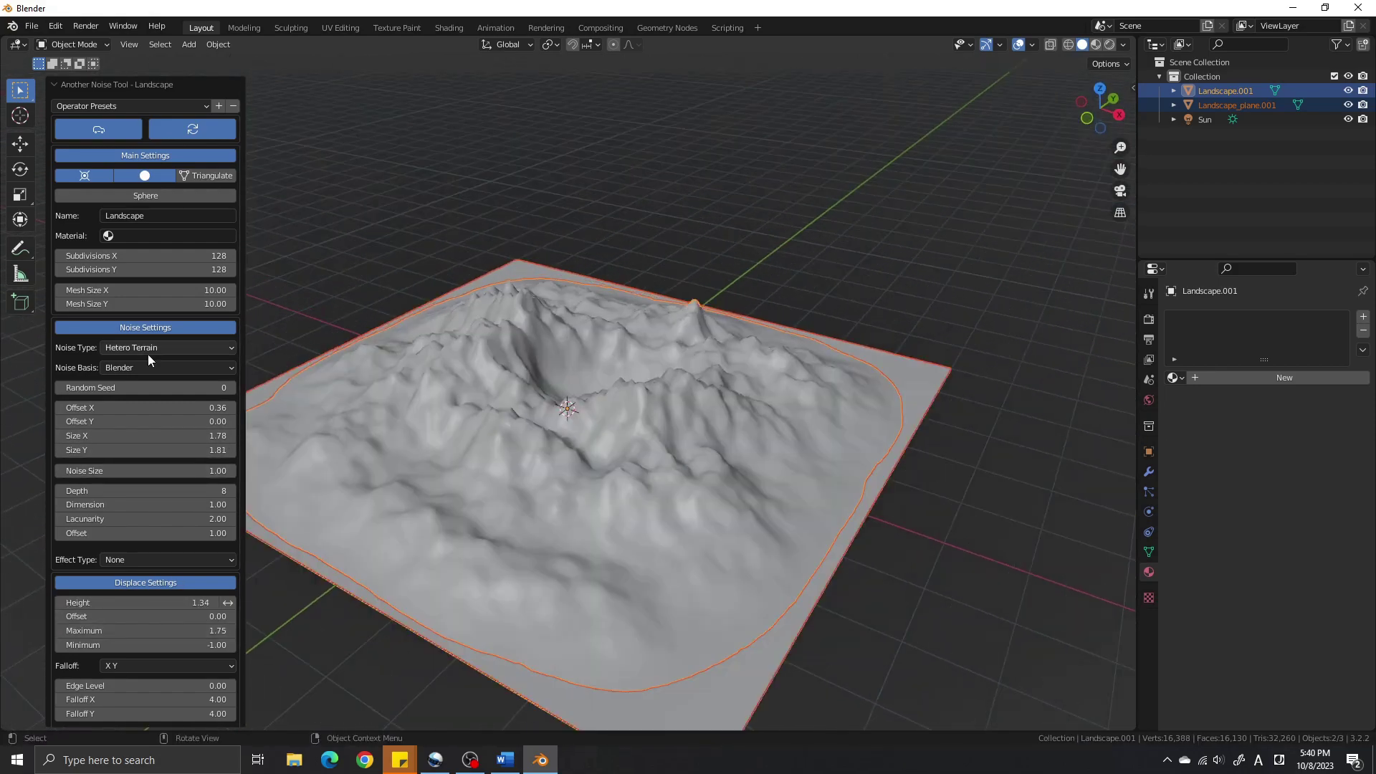
# Change the landscape's random seed and display the viewport with rendered shading.
pyautogui.moveTo(157, 388); pyautogui.dragTo(205, 388)
pyautogui.moveTo(666, 430)
pyautogui.mouseDown(button='middle')
pyautogui.moveTo(691, 370)
pyautogui.moveTo(701, 408)
pyautogui.moveTo(641, 423)
pyautogui.mouseUp(button='middle')
pyautogui.scroll(-1, 694, 409)
pyautogui.click(1109, 44)
# Scale up the water plane so it reaches well beyond the landscape's edges.
pyautogui.moveTo(760, 412)
pyautogui.mouseDown(button='middle')
pyautogui.moveTo(678, 441)
pyautogui.moveTo(652, 479)
pyautogui.mouseUp(button='middle')
pyautogui.click(653, 479)
pyautogui.scroll(-3, 652, 480)
pyautogui.click(789, 559)
pyautogui.press('s')
pyautogui.click(360, 396)
pyautogui.moveTo(359, 396); pyautogui.dragTo(516, 469, button='middle')
pyautogui.scroll(3, 516, 470)
# Give the water plane's Water Mat material a blue base color and a roughness of 0.
pyautogui.press('a')
pyautogui.moveTo(803, 475); pyautogui.dragTo(871, 470, button='middle')
pyautogui.click(1302, 531)
pyautogui.moveTo(1301, 355); pyautogui.dragTo(1307, 346)
pyautogui.moveTo(623, 478); pyautogui.dragTo(622, 475, button='middle')
pyautogui.hotkey('alt', 'a')
pyautogui.scroll(-2, 622, 475)
pyautogui.scroll(-2, 1305, 670)
pyautogui.moveTo(1305, 665); pyautogui.dragTo(1250, 665)
# Rescale the water plane once more so it spreads far around the island.
pyautogui.moveTo(645, 512); pyautogui.dragTo(726, 566, button='middle')
pyautogui.scroll(3, 674, 531)
pyautogui.scroll(-5, 726, 566)
pyautogui.click(725, 567)
pyautogui.press('s')
pyautogui.click(698, 347)
pyautogui.moveTo(698, 347); pyautogui.dragTo(802, 394, button='middle')
# Set the water plane geometry's Z position to 0 in Edit Mode and return to Object Mode.
pyautogui.click(74, 44)
pyautogui.click(68, 77)
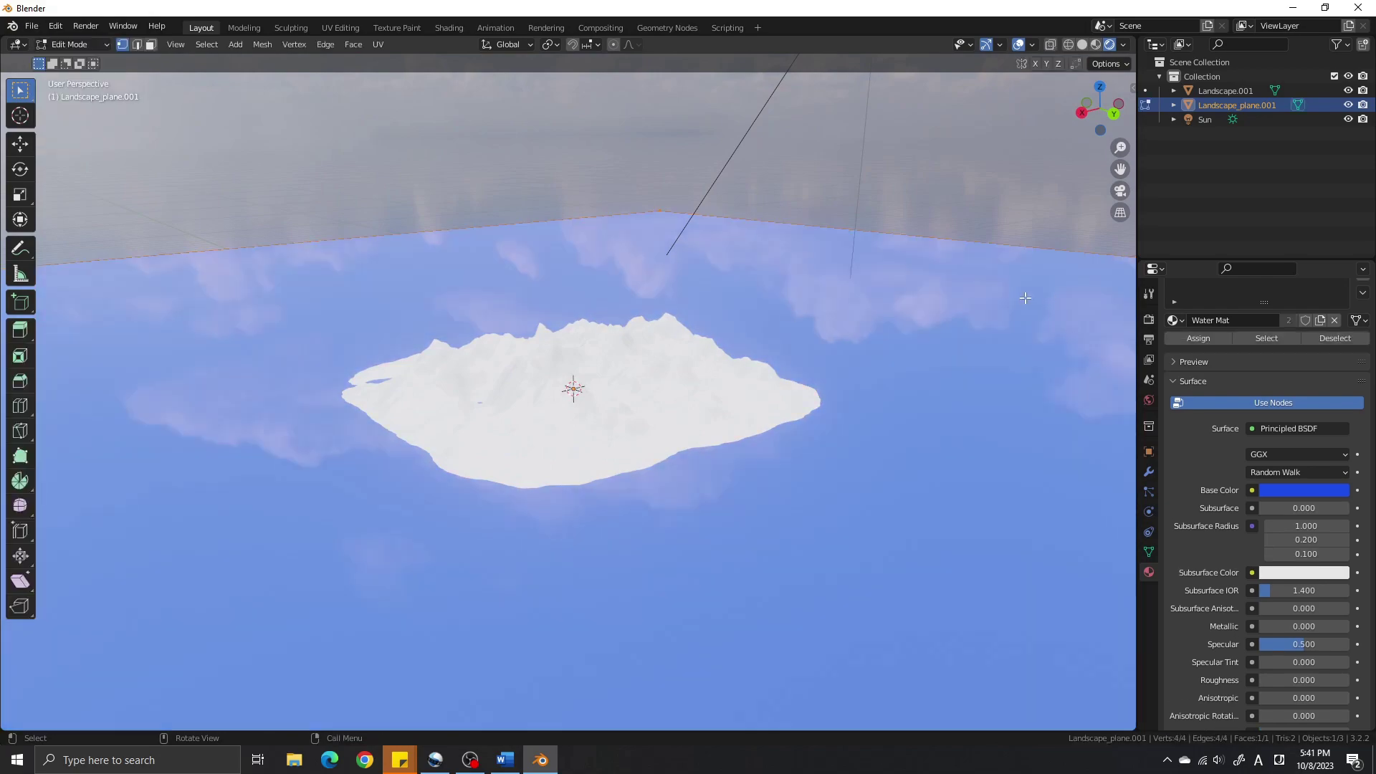
pyautogui.press('n')
pyautogui.click(1066, 147)
pyautogui.write('0')
pyautogui.press('Return')
pyautogui.click(75, 45)
pyautogui.click(76, 61)
# Move the landscape's geometry along Z in Edit Mode to adjust how much of it rises above the water.
pyautogui.click(459, 409)
pyautogui.click(81, 45)
pyautogui.click(77, 77)
pyautogui.moveTo(688, 301); pyautogui.dragTo(785, 293, button='middle')
pyautogui.press('g')
pyautogui.press('z')
pyautogui.click(685, 267)
pyautogui.click(716, 258)
pyautogui.press('Tab')
pyautogui.moveTo(516, 344); pyautogui.dragTo(677, 356, button='middle')
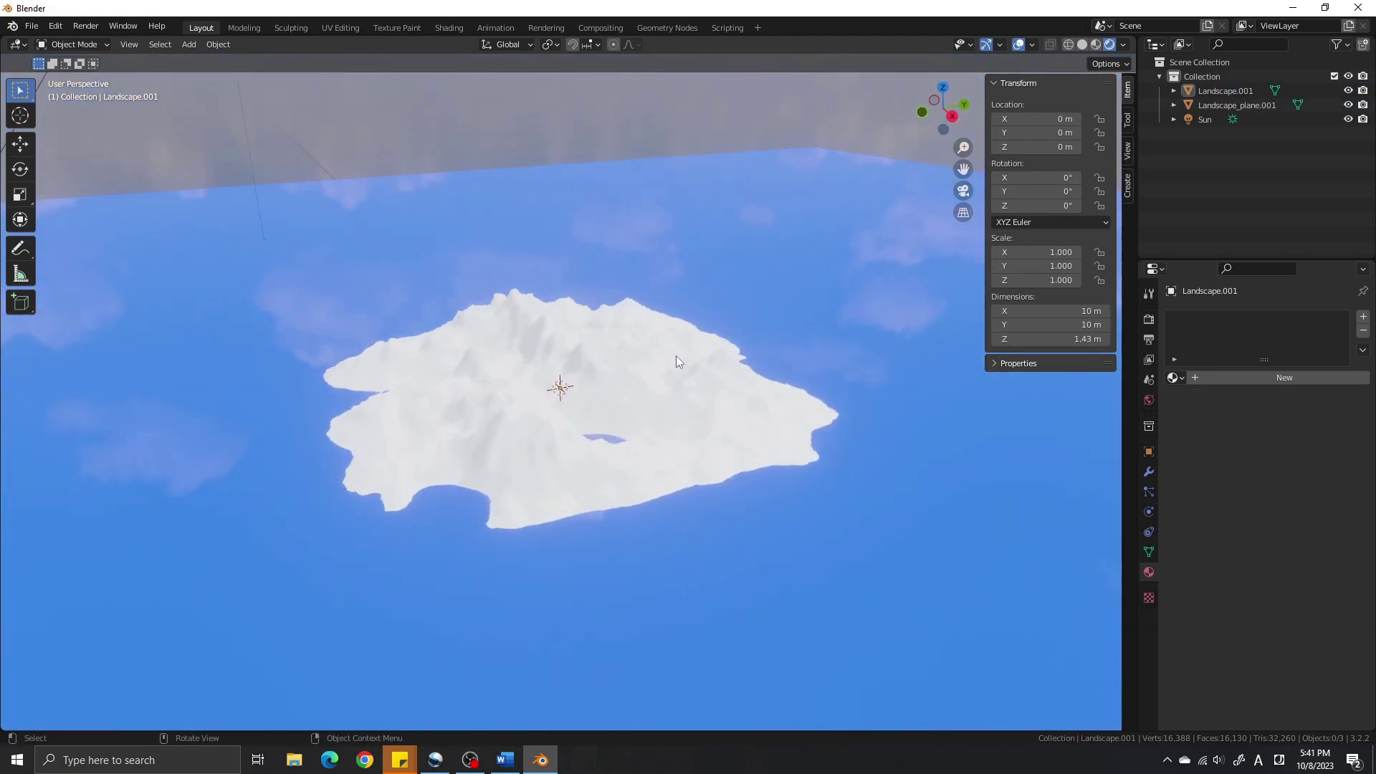
# Assign the existing Terrain Mat material to the landscape.
pyautogui.click(610, 356)
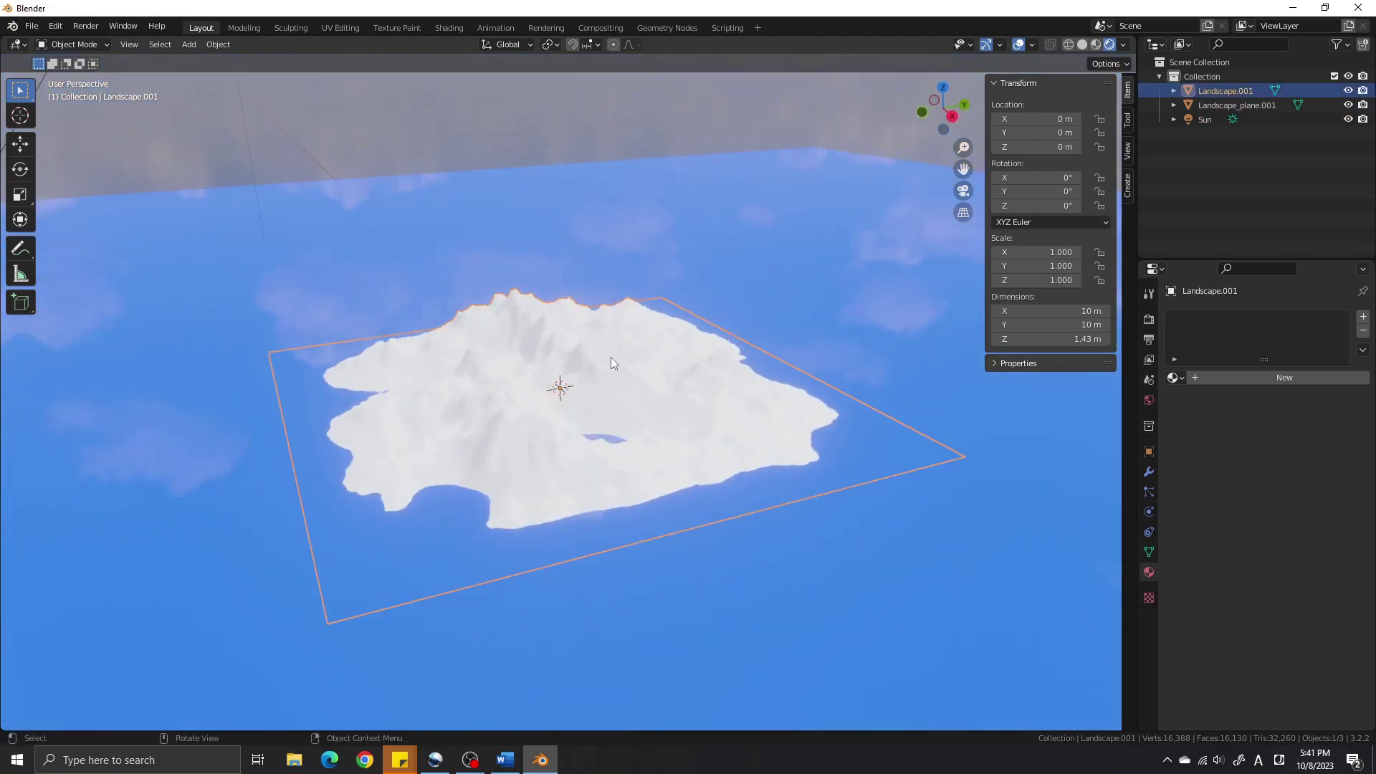
pyautogui.click(1176, 378)
pyautogui.click(1197, 400)
pyautogui.moveTo(979, 402); pyautogui.dragTo(697, 393, button='middle')
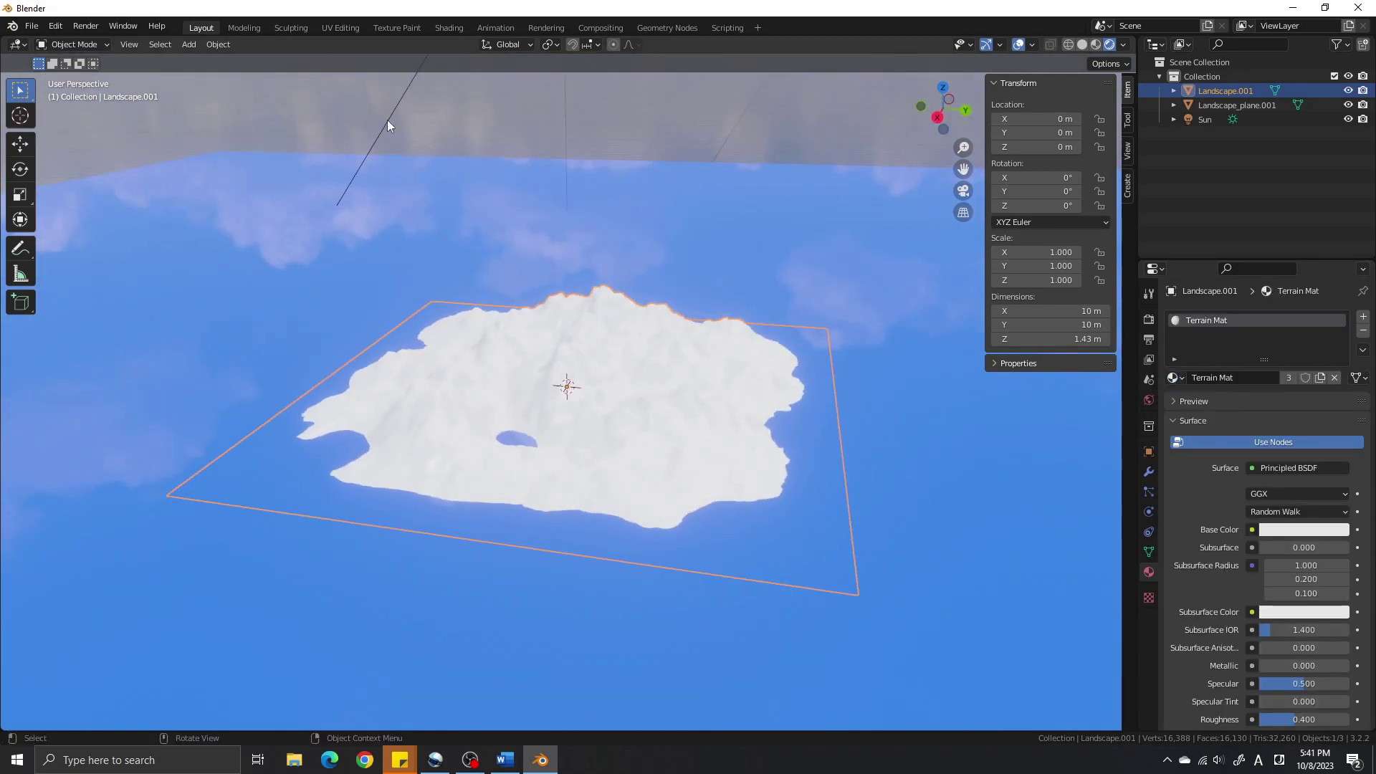
# Switch to the Shading workspace and enlarge the node editor to work on the Terrain Mat nodes.
pyautogui.click(450, 27)
pyautogui.moveTo(813, 428); pyautogui.dragTo(817, 316)
pyautogui.moveTo(891, 452); pyautogui.dragTo(720, 470, button='middle')
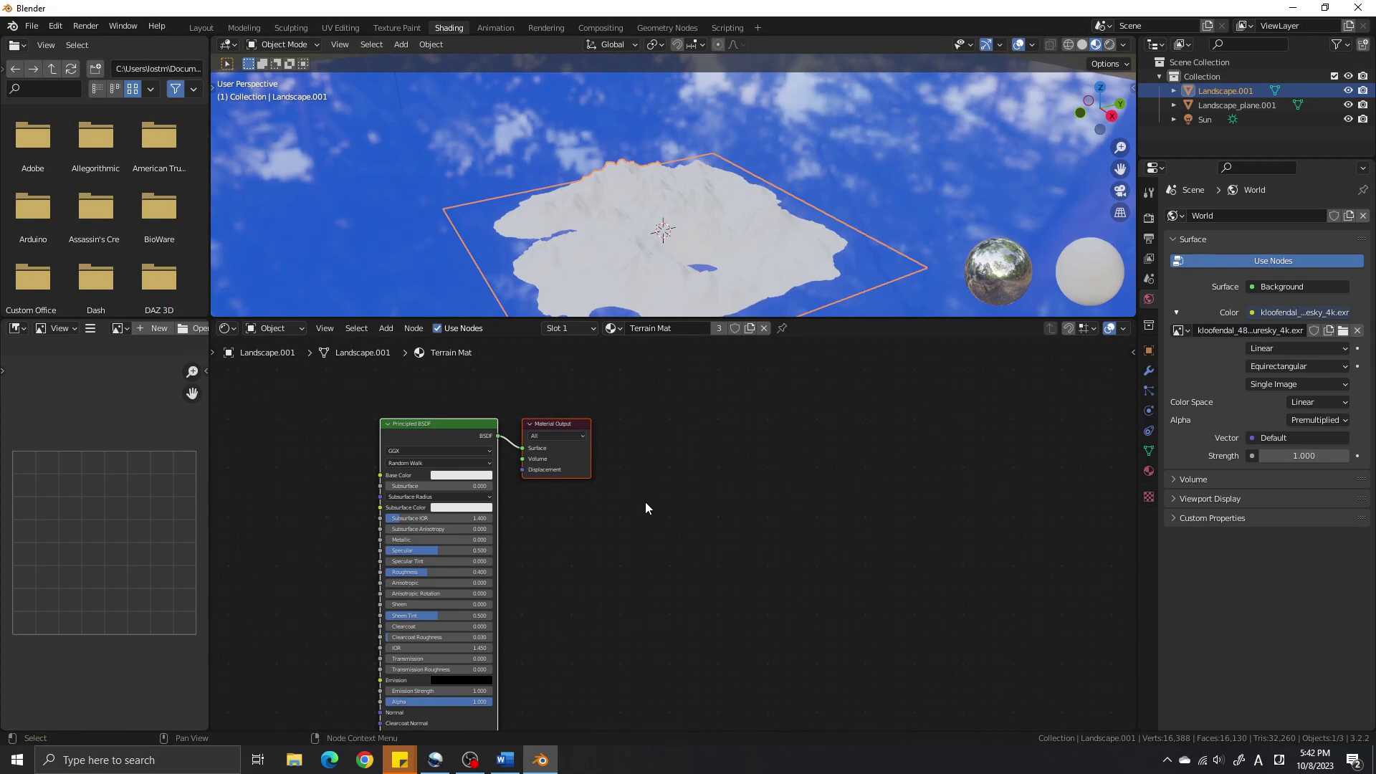
pyautogui.moveTo(646, 503); pyautogui.dragTo(766, 491, button='middle')
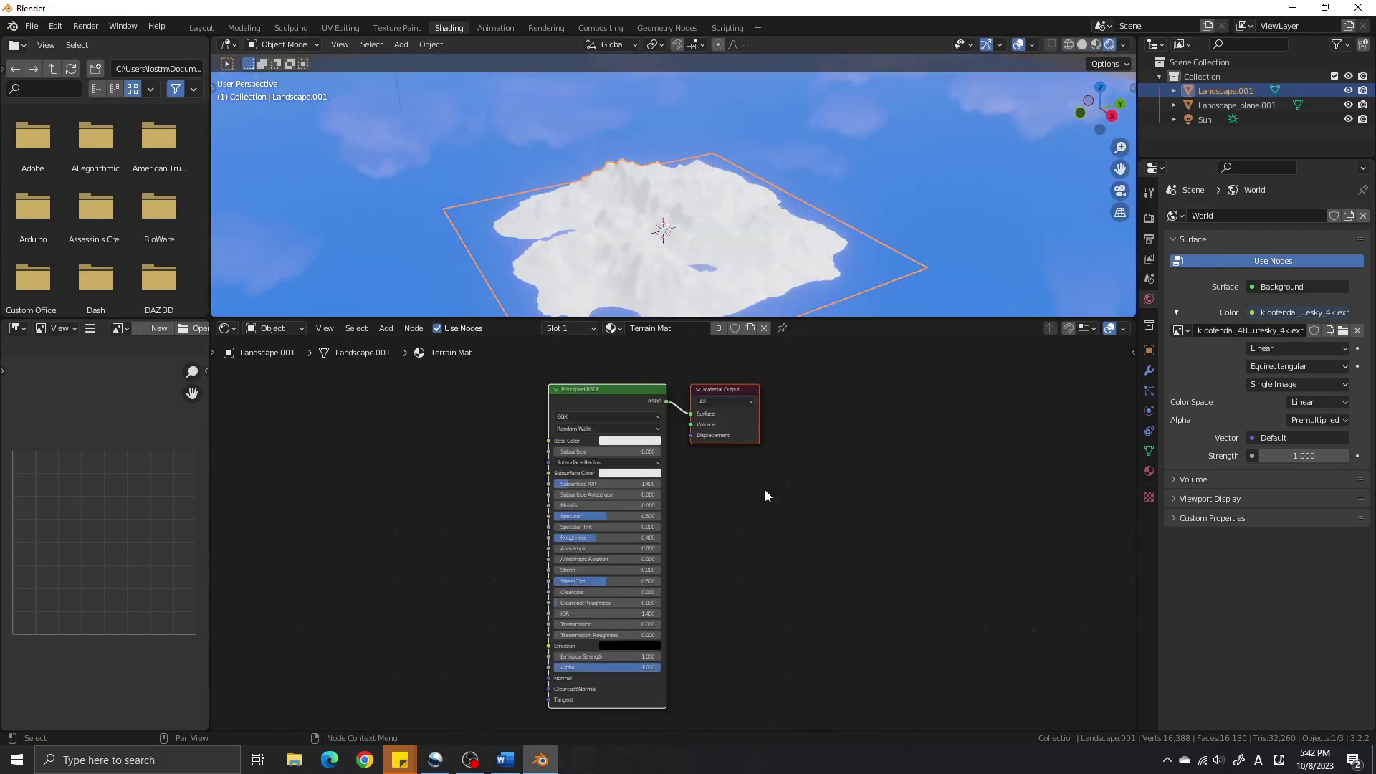
# Open Terrain Template.blend from the Terrain folder without saving the current scene.
pyautogui.click(36, 28)
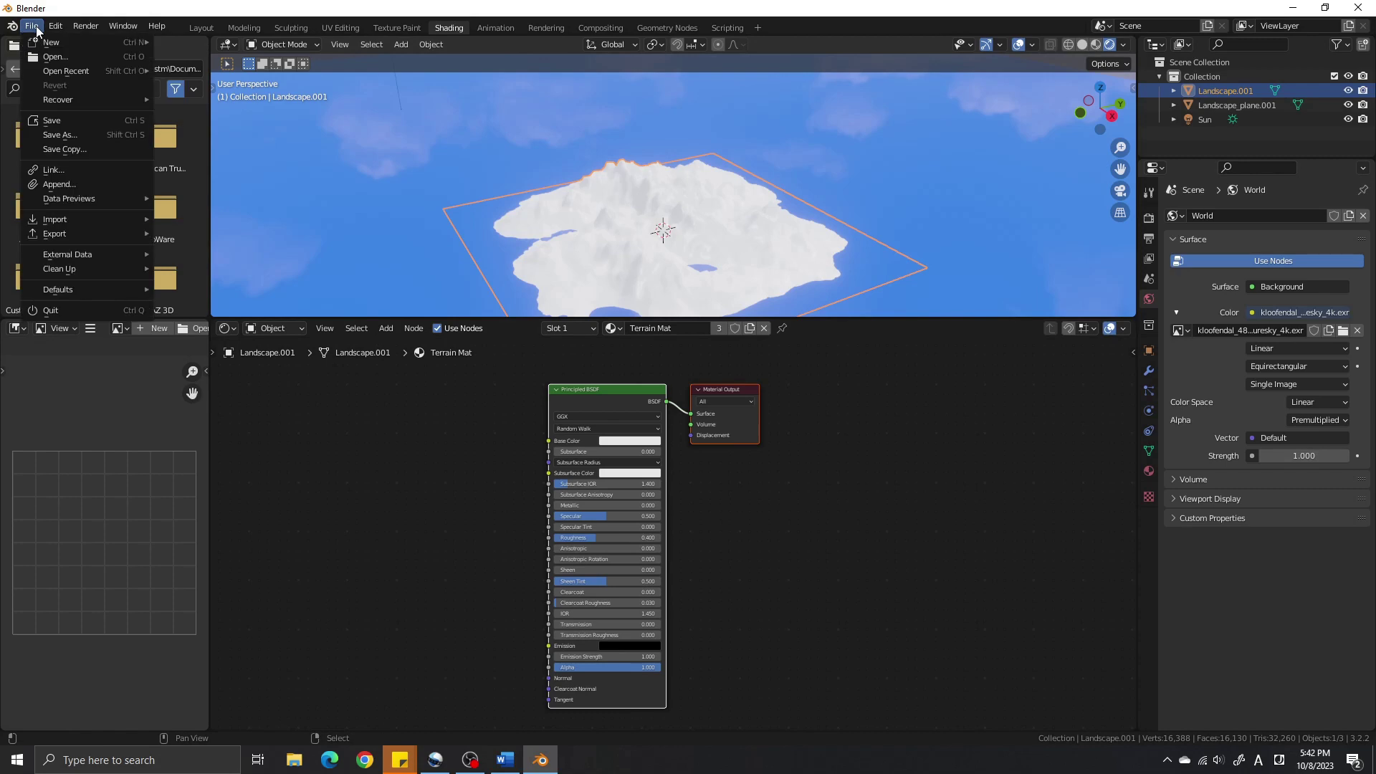
pyautogui.click(48, 56)
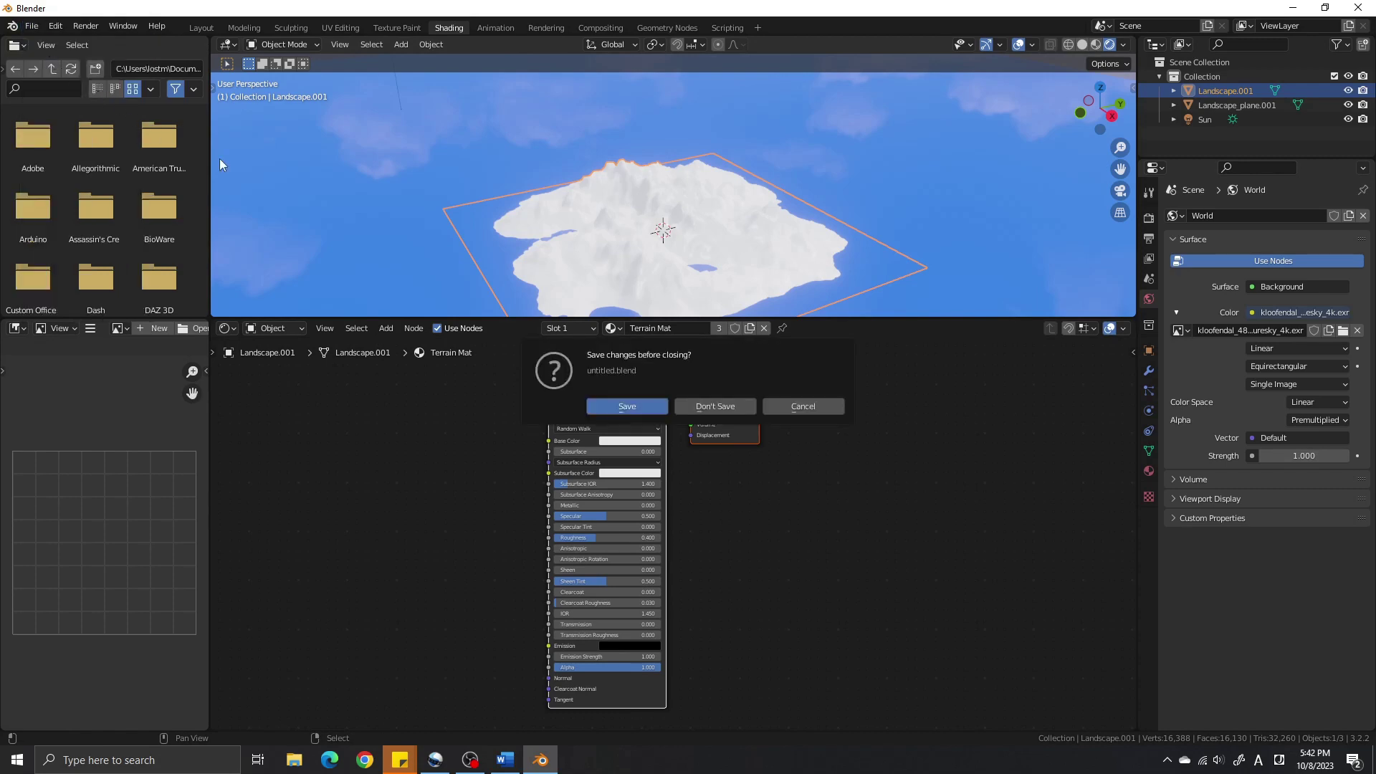
pyautogui.click(711, 406)
pyautogui.click(654, 362)
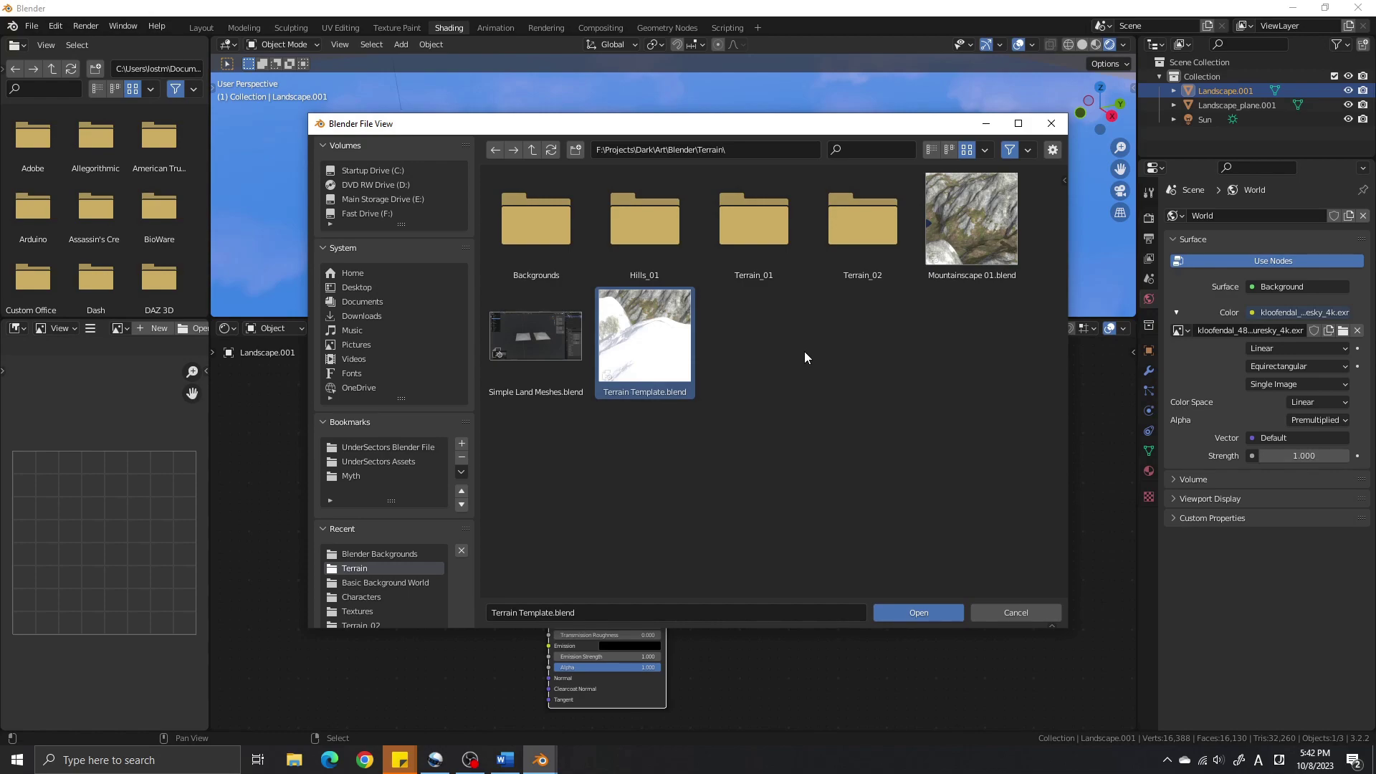
pyautogui.press('Return')
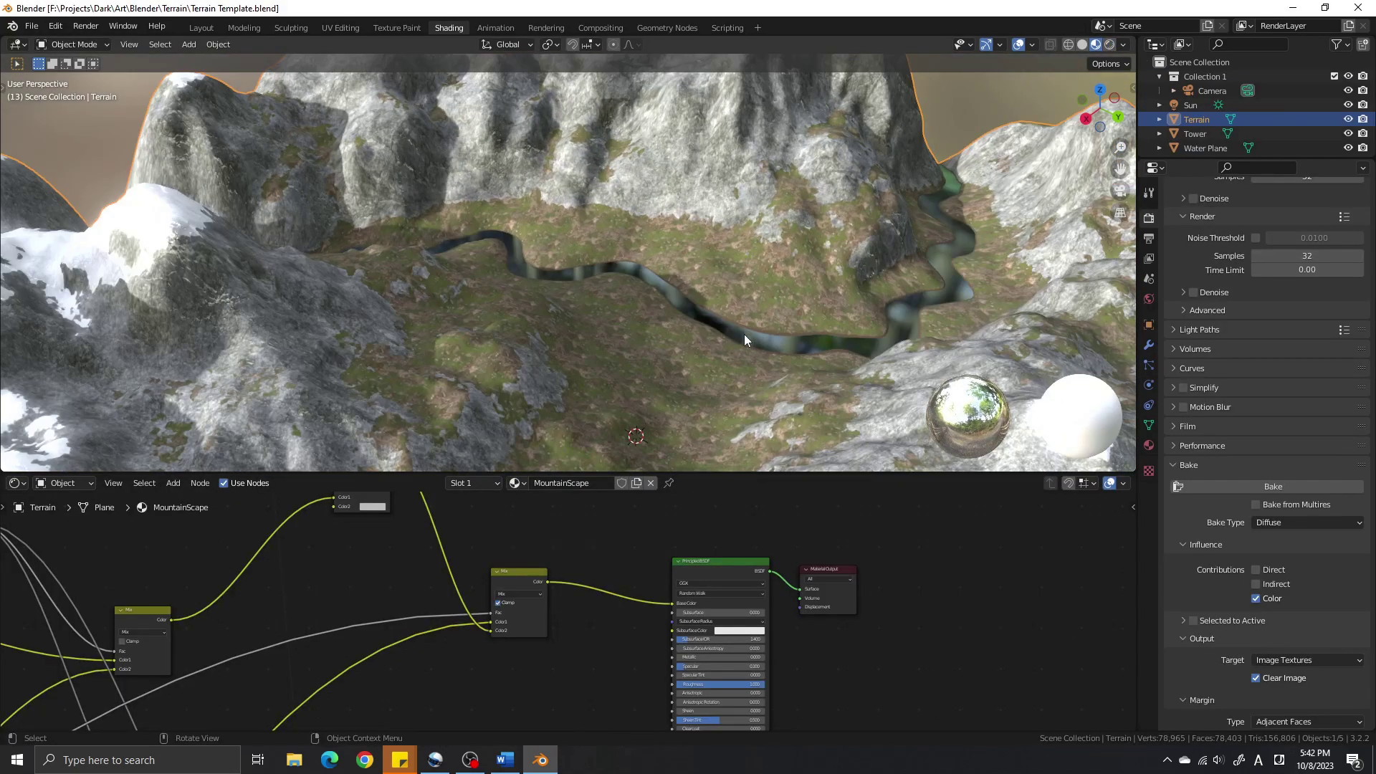
# Enlarge the node editor and examine the MountainScape node network, including the red, green and blue Mix nodes feeding Combine RGB.
pyautogui.scroll(-6, 743, 334)
pyautogui.moveTo(709, 346); pyautogui.dragTo(626, 334, button='middle')
pyautogui.moveTo(692, 473); pyautogui.dragTo(695, 125)
pyautogui.scroll(-5, 522, 521)
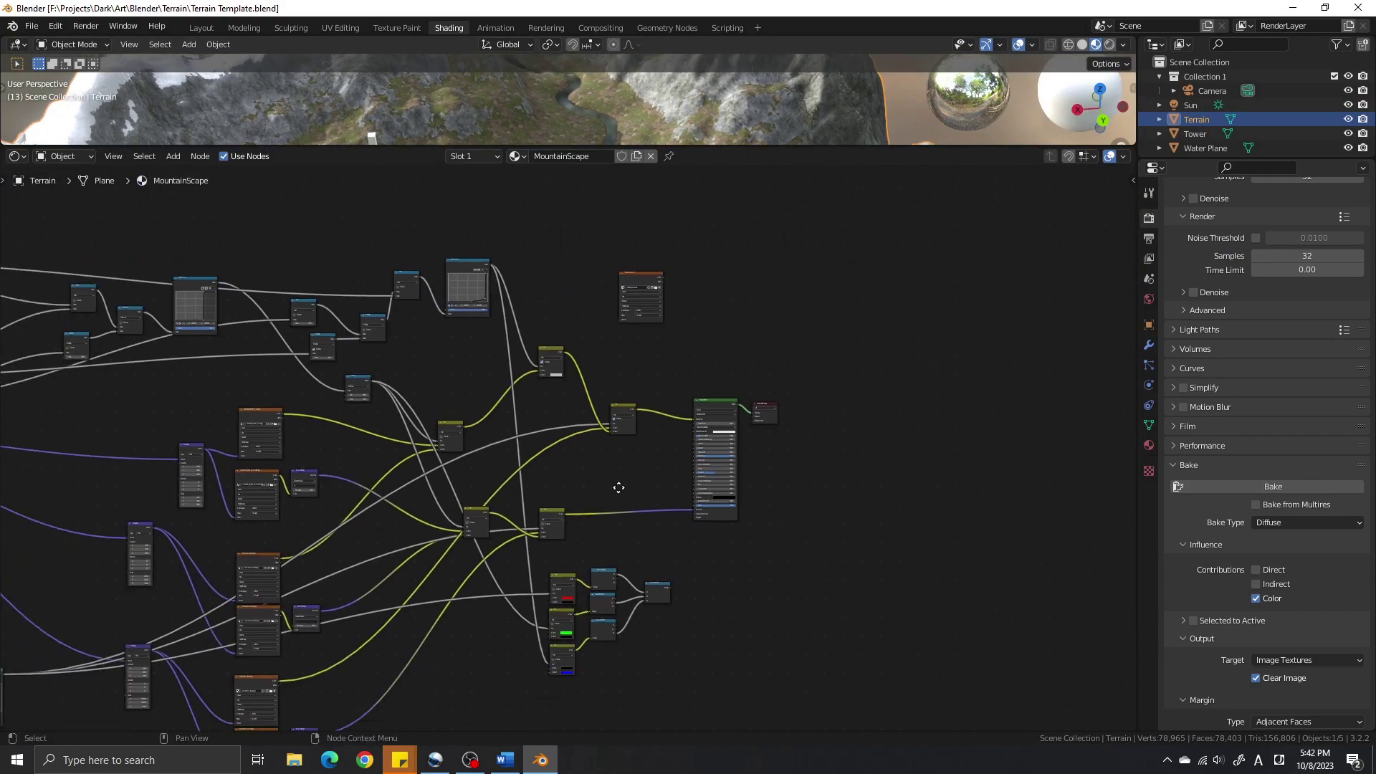
pyautogui.scroll(-2, 961, 446)
pyautogui.moveTo(872, 457)
pyautogui.mouseDown(button='middle')
pyautogui.moveTo(885, 459)
pyautogui.moveTo(874, 470)
pyautogui.mouseUp(button='middle')
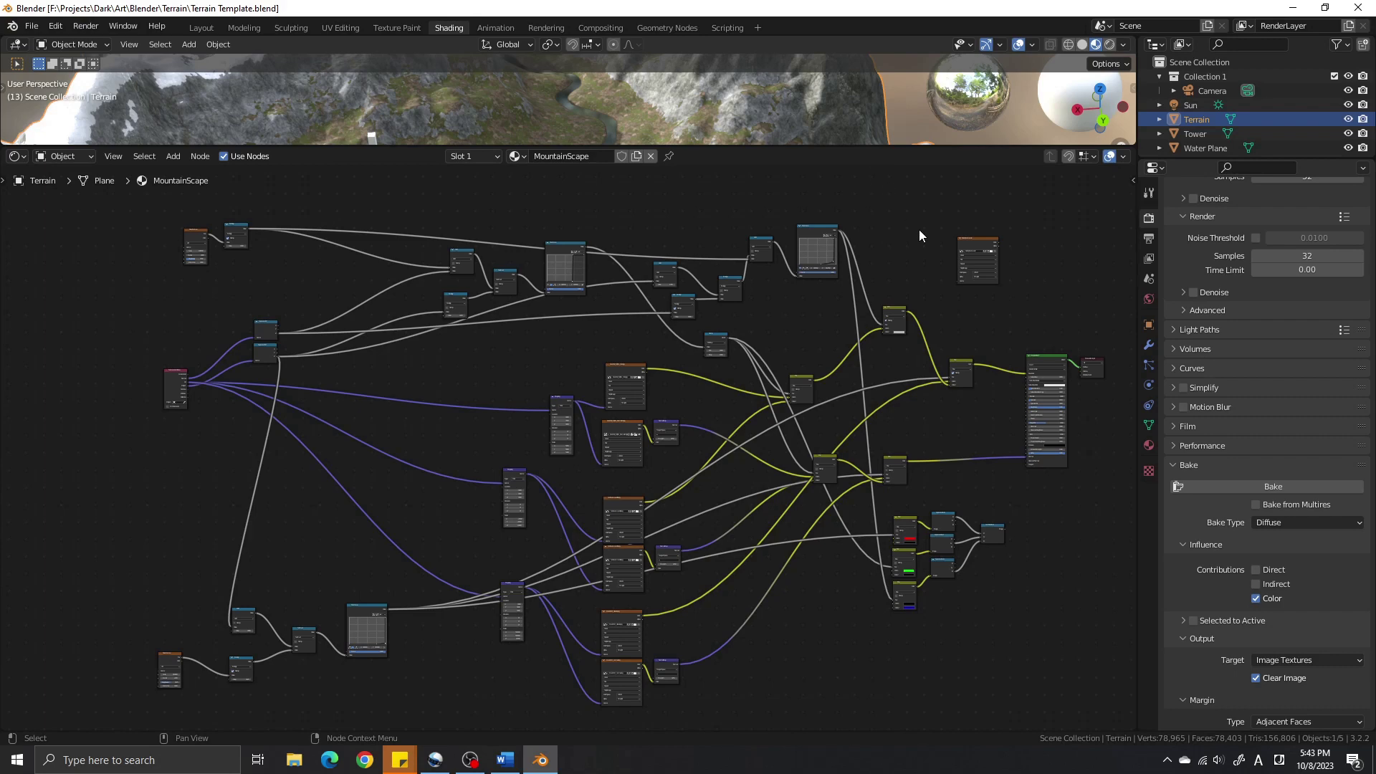
pyautogui.moveTo(884, 393); pyautogui.dragTo(796, 365, button='middle')
pyautogui.moveTo(740, 419); pyautogui.dragTo(579, 414, button='middle')
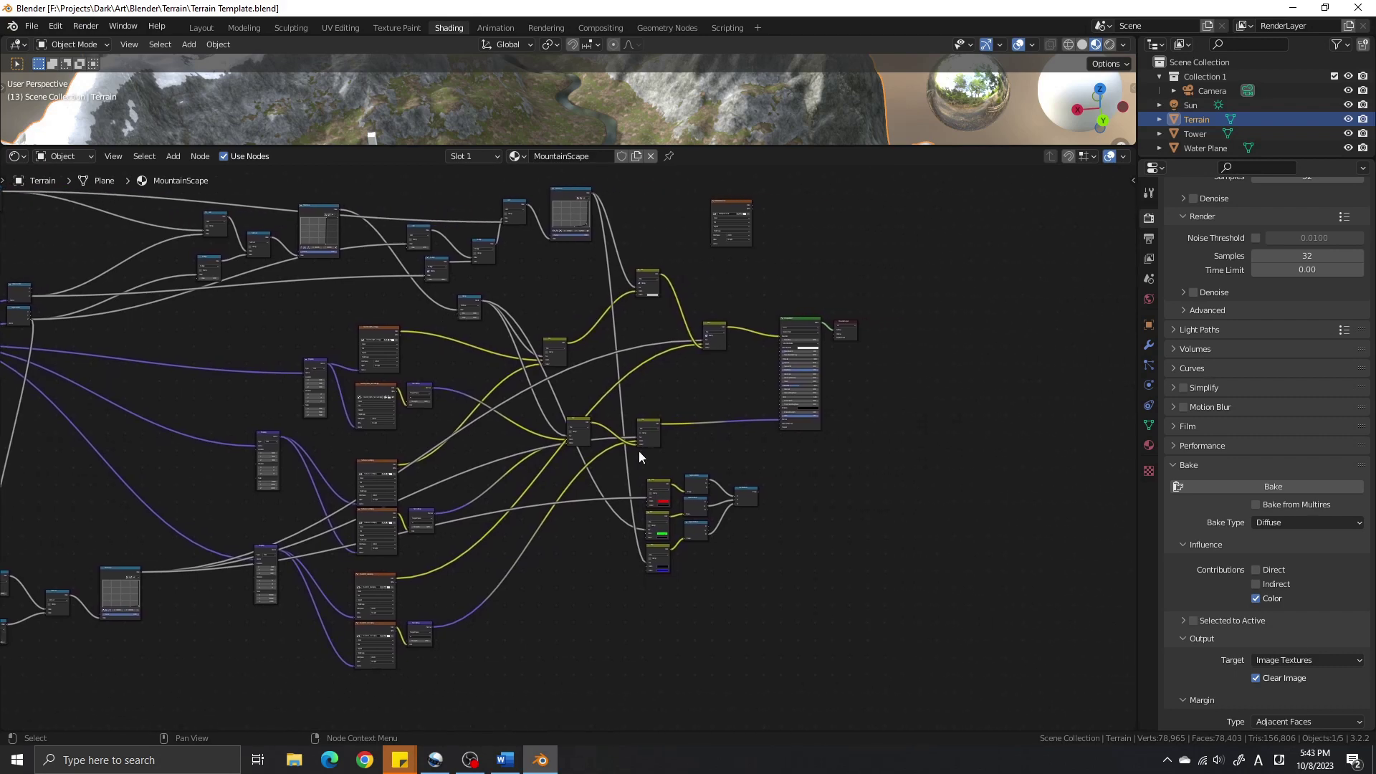
pyautogui.scroll(4, 764, 529)
pyautogui.scroll(6, 764, 528)
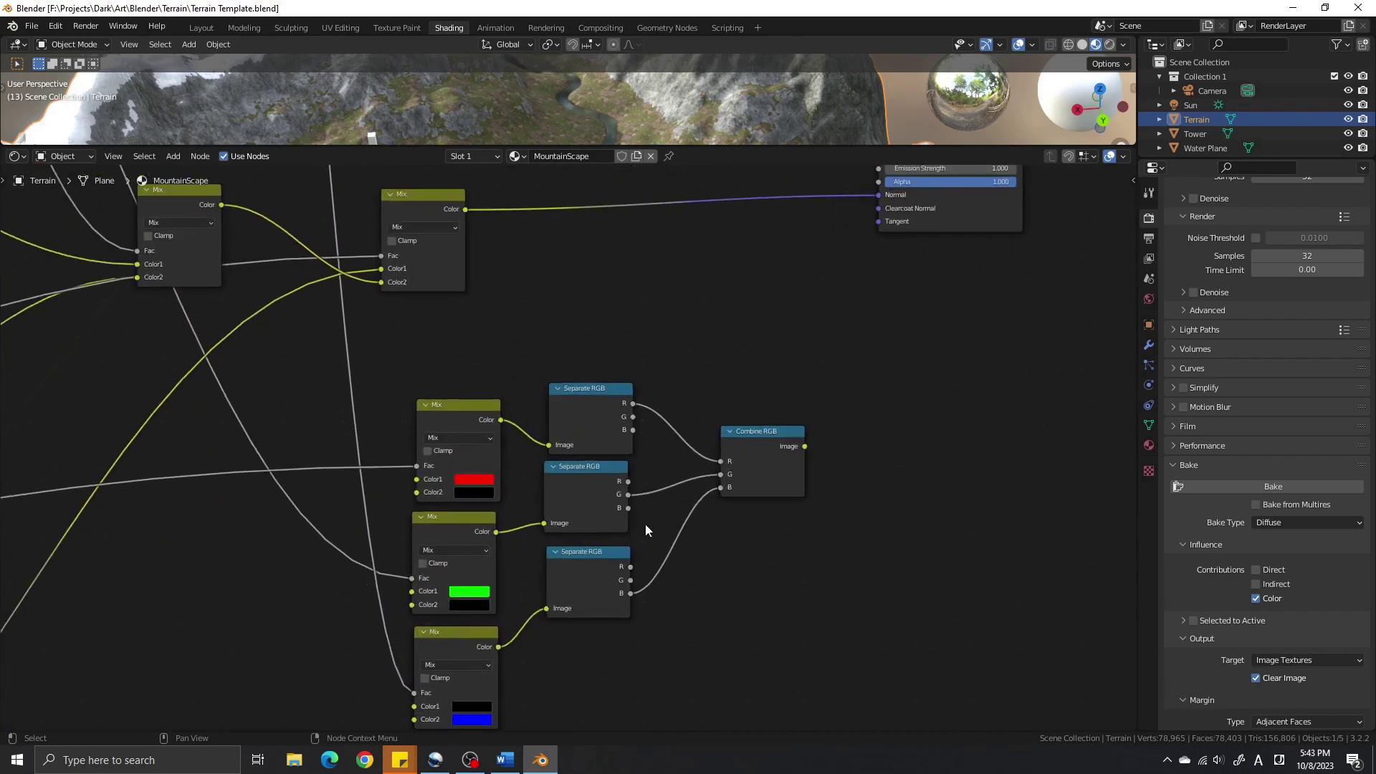
pyautogui.scroll(-5, 678, 530)
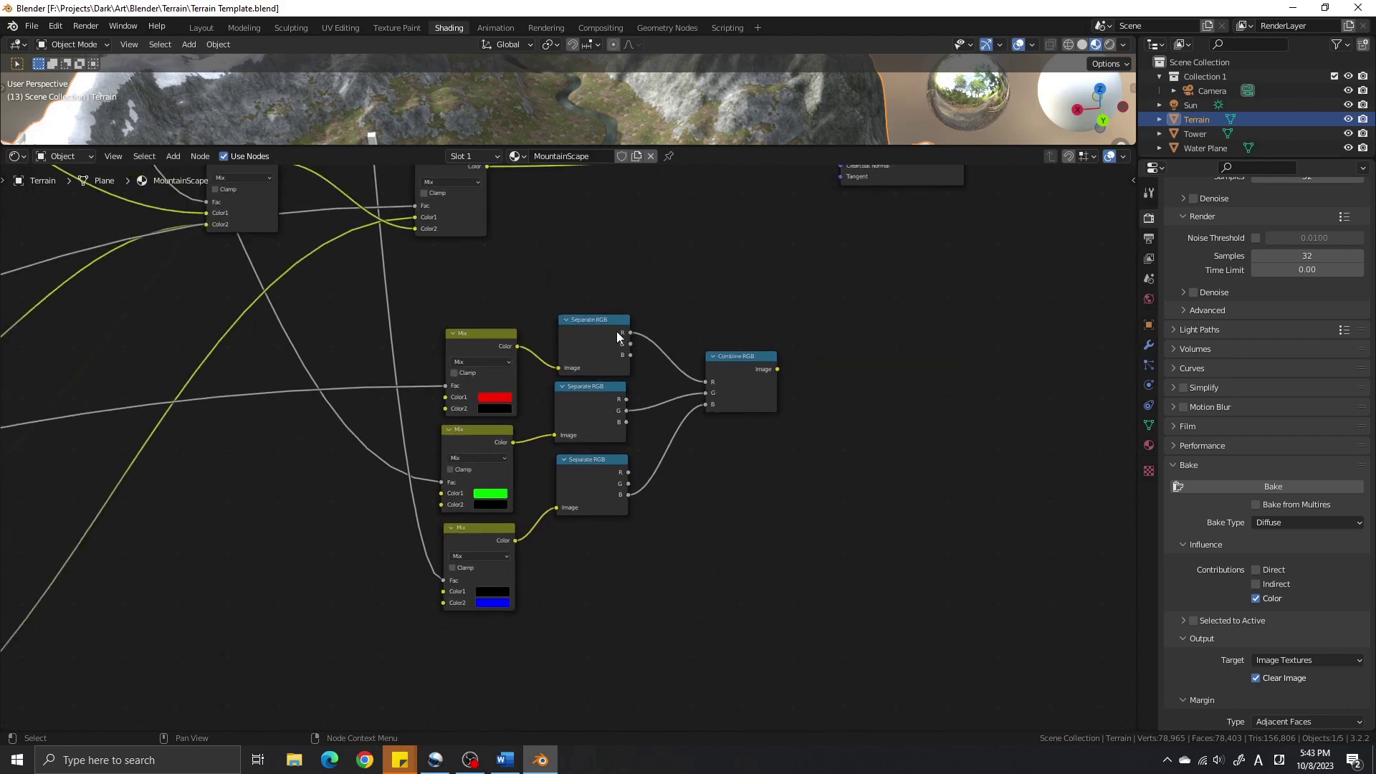
pyautogui.scroll(-1, 631, 411)
# Connect the Combine RGB output to the Principled BSDF's Base Color and enlarge the 3D viewport.
pyautogui.moveTo(746, 486); pyautogui.dragTo(753, 583, button='middle')
pyautogui.scroll(-3, 698, 592)
pyautogui.moveTo(613, 633); pyautogui.dragTo(656, 319)
pyautogui.moveTo(786, 148); pyautogui.dragTo(747, 442)
# Hide the Water Plane object and select the Terrain.
pyautogui.scroll(4, 646, 347)
pyautogui.click(656, 351)
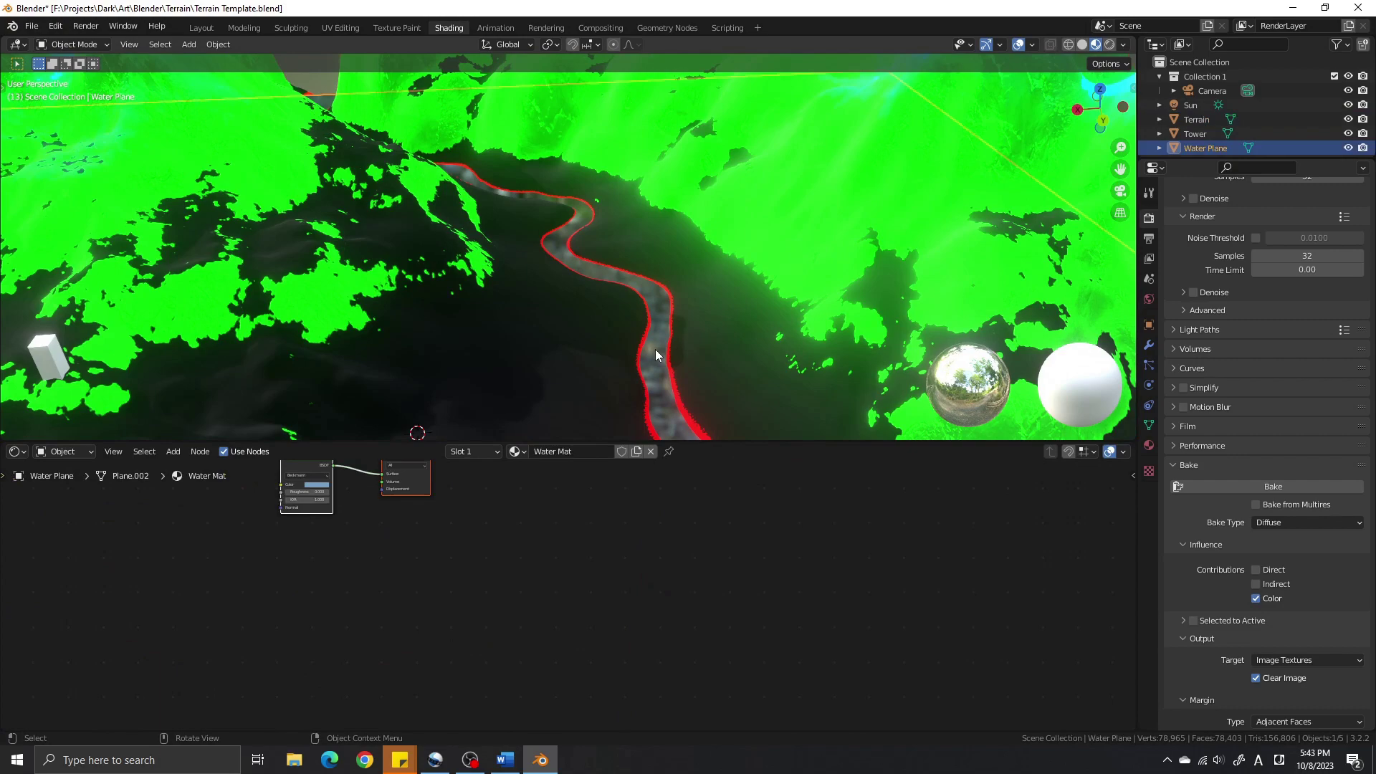
pyautogui.press('h')
pyautogui.scroll(-8, 695, 327)
pyautogui.click(738, 251)
# Make the unconnected baking image texture node active and start the Diffuse bake of the terrain.
pyautogui.moveTo(741, 293); pyautogui.dragTo(725, 334, button='middle')
pyautogui.scroll(4, 785, 300)
pyautogui.moveTo(791, 559); pyautogui.dragTo(798, 516, button='middle')
pyautogui.moveTo(597, 481); pyautogui.dragTo(613, 576, button='middle')
pyautogui.click(575, 524)
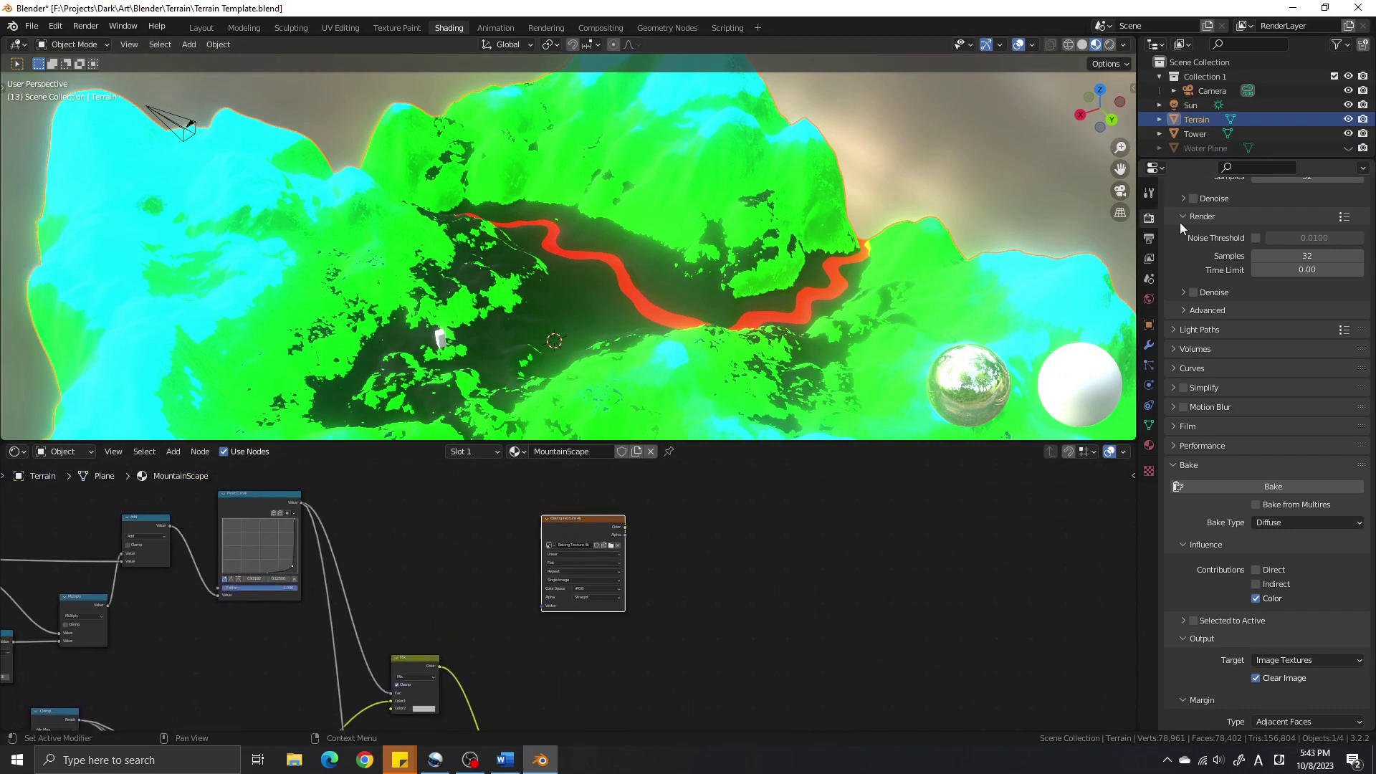
pyautogui.scroll(6, 1267, 285)
pyautogui.scroll(-8, 1251, 272)
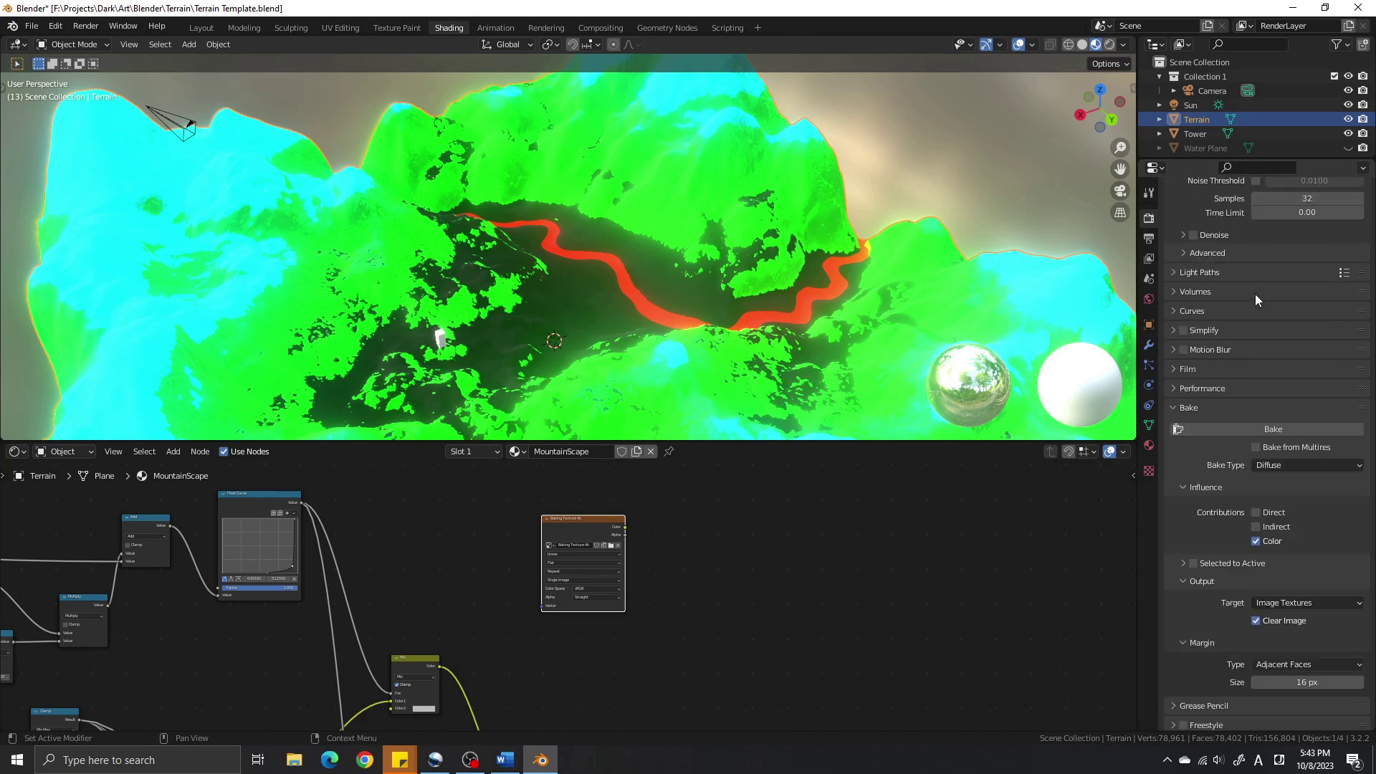
pyautogui.click(1271, 429)
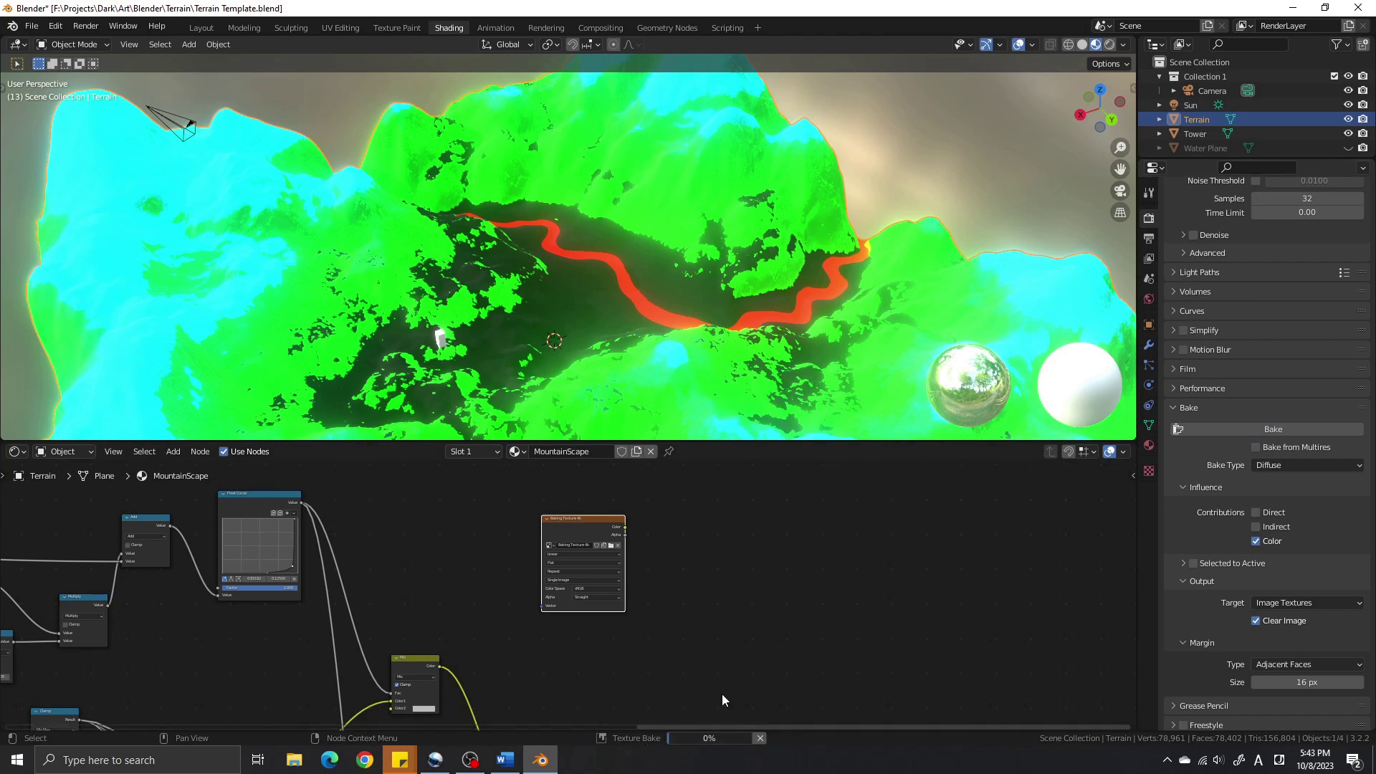
pyautogui.moveTo(712, 735)
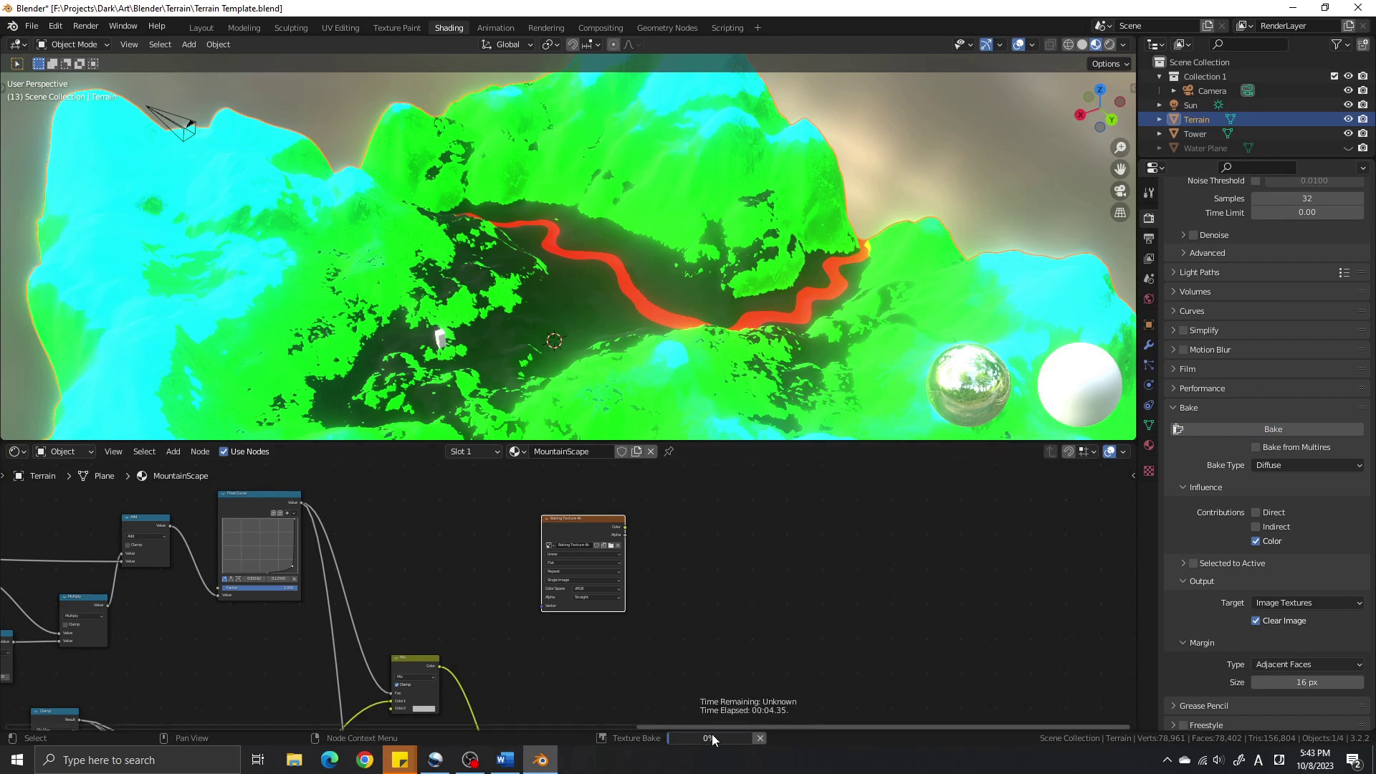
# Examine how the Texture Coordinate node's Normal and Object outputs feed the two Separate XYZ nodes.
pyautogui.moveTo(419, 588); pyautogui.dragTo(923, 543, button='middle')
pyautogui.moveTo(441, 630); pyautogui.dragTo(813, 653, button='middle')
pyautogui.scroll(-4, 573, 586)
pyautogui.moveTo(357, 548); pyautogui.dragTo(708, 581, button='middle')
pyautogui.moveTo(613, 623); pyautogui.dragTo(660, 710, button='middle')
pyautogui.scroll(9, 636, 595)
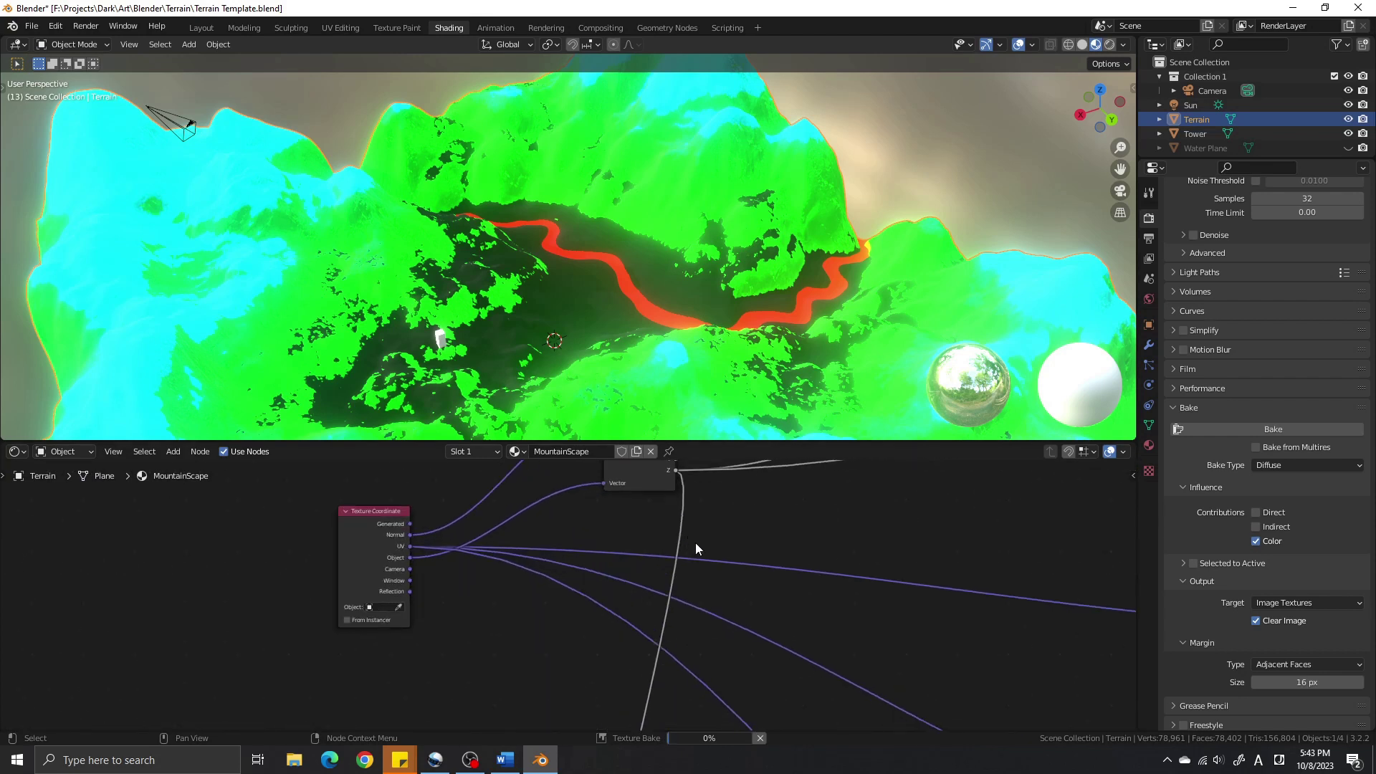
pyautogui.moveTo(735, 563); pyautogui.dragTo(743, 633, button='middle')
pyautogui.scroll(4, 639, 625)
pyautogui.scroll(1, 640, 628)
pyautogui.moveTo(504, 621); pyautogui.dragTo(451, 654, button='middle')
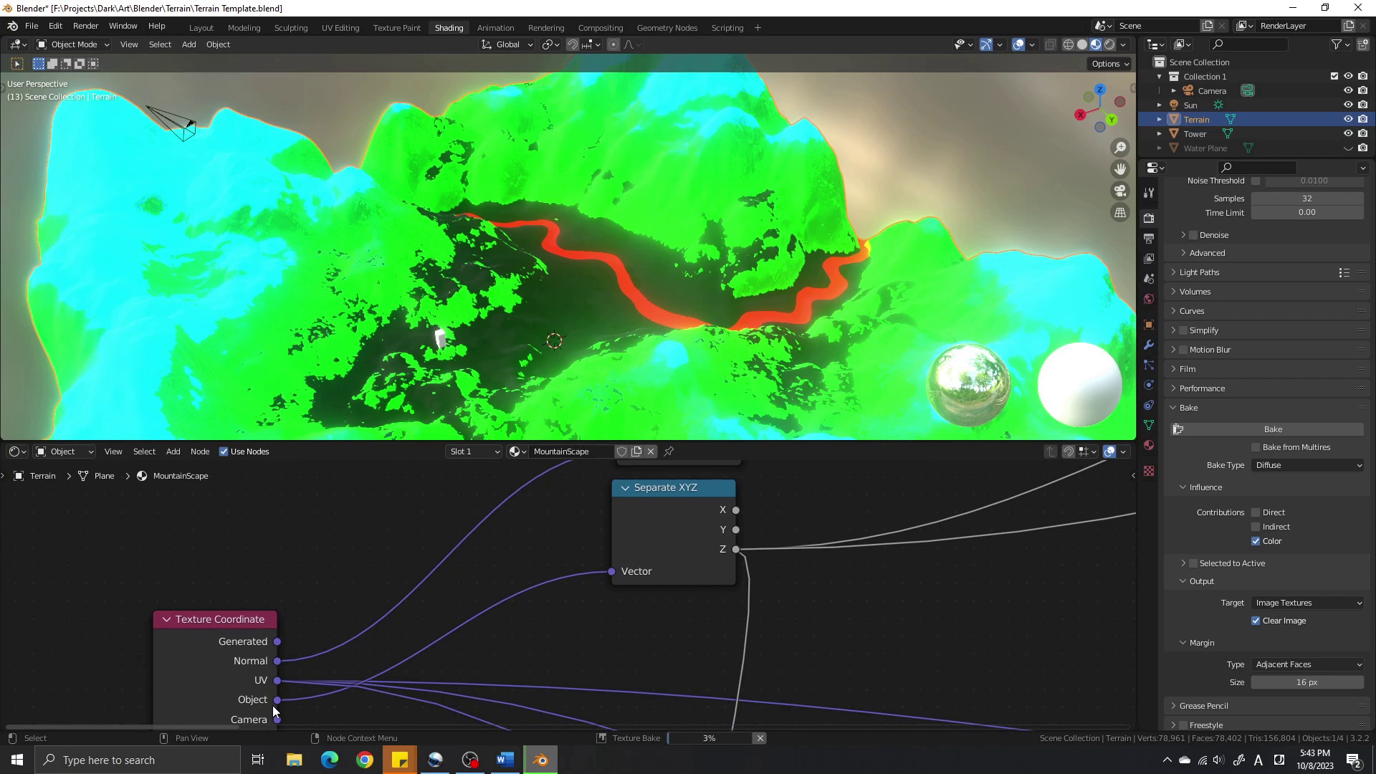
pyautogui.moveTo(408, 614); pyautogui.dragTo(298, 469, button='middle')
pyautogui.scroll(-1, 654, 502)
pyautogui.moveTo(678, 542); pyautogui.dragTo(656, 498, button='middle')
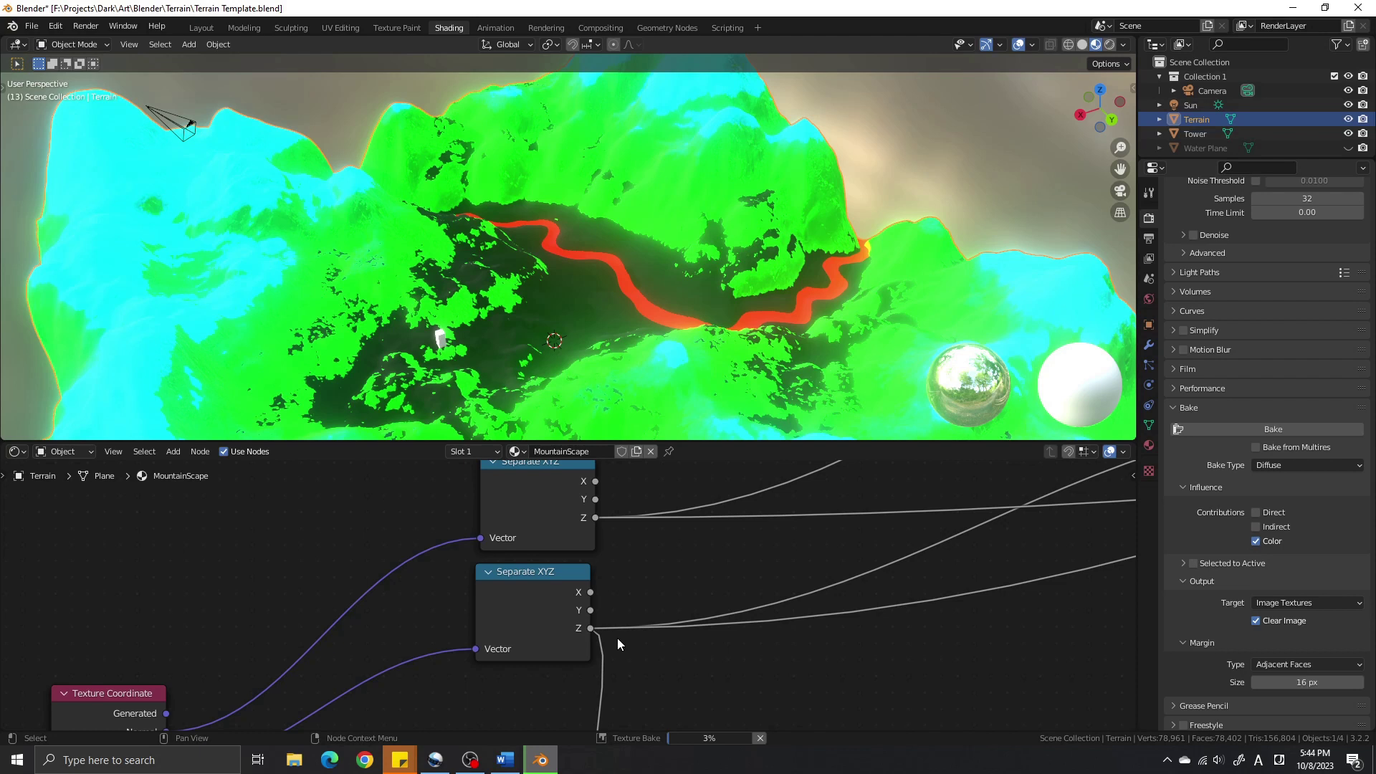
# Examine the Add, Subtract, Multiply and Float Curve nodes that shape the masks, and the Mix nodes they drive.
pyautogui.scroll(-6, 617, 638)
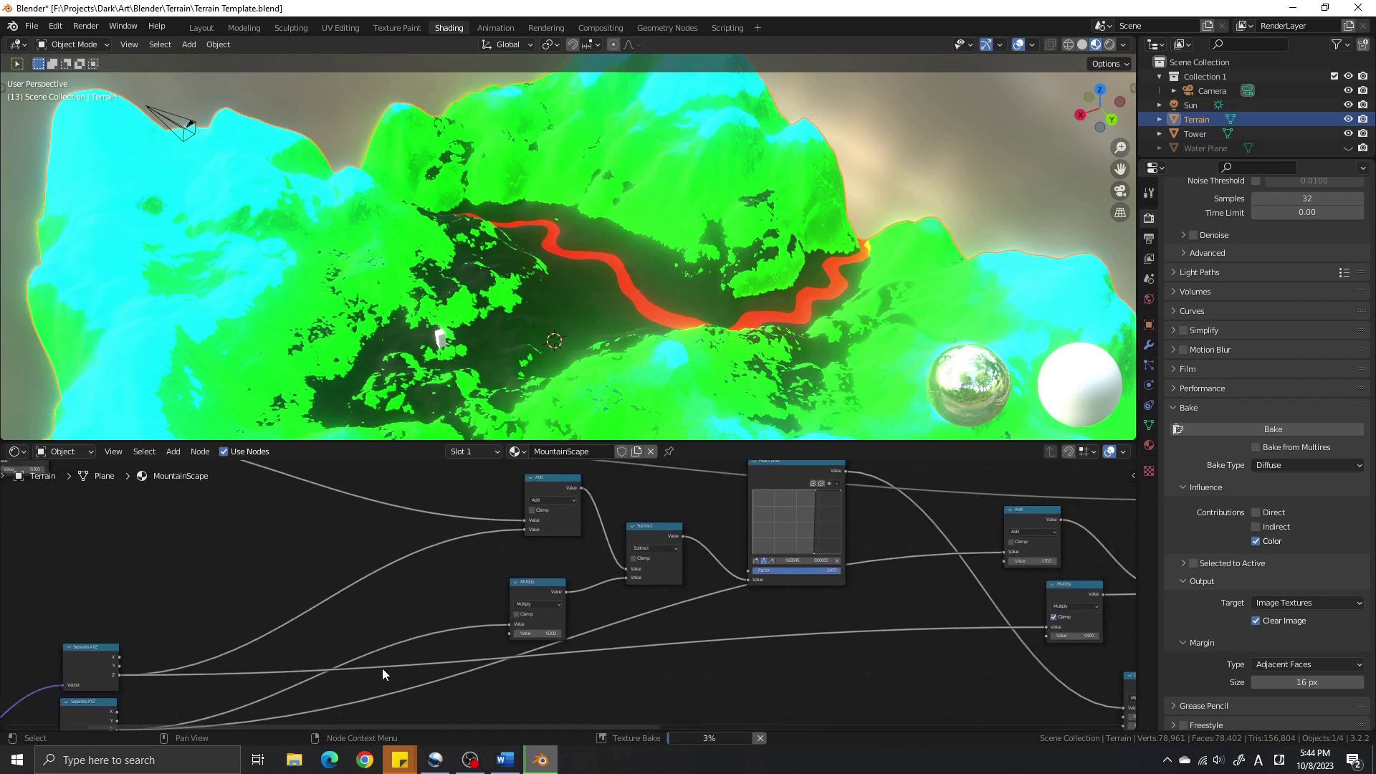
pyautogui.moveTo(633, 505); pyautogui.dragTo(361, 519, button='middle')
pyautogui.moveTo(658, 593); pyautogui.dragTo(448, 579, button='middle')
pyautogui.moveTo(812, 612); pyautogui.dragTo(912, 668, button='middle')
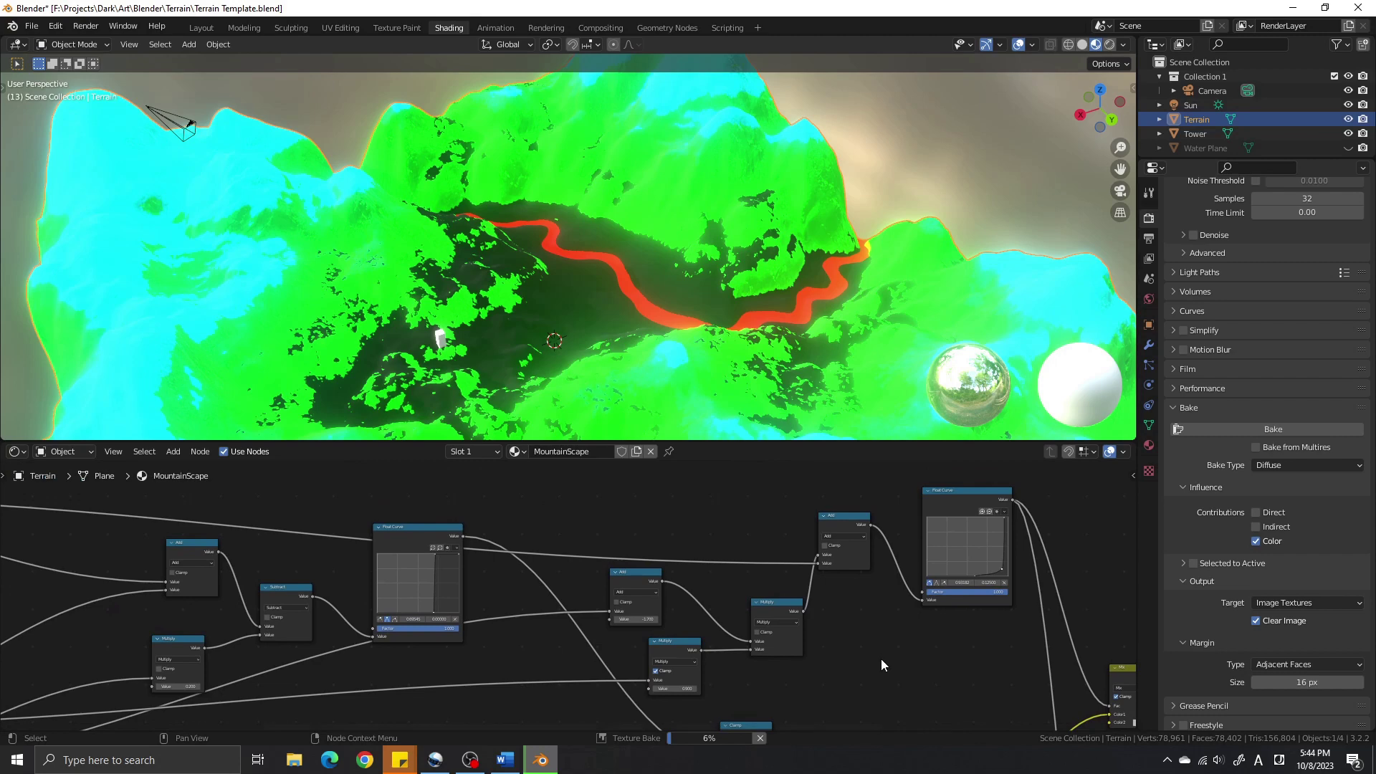
pyautogui.moveTo(880, 660); pyautogui.dragTo(930, 630, button='middle')
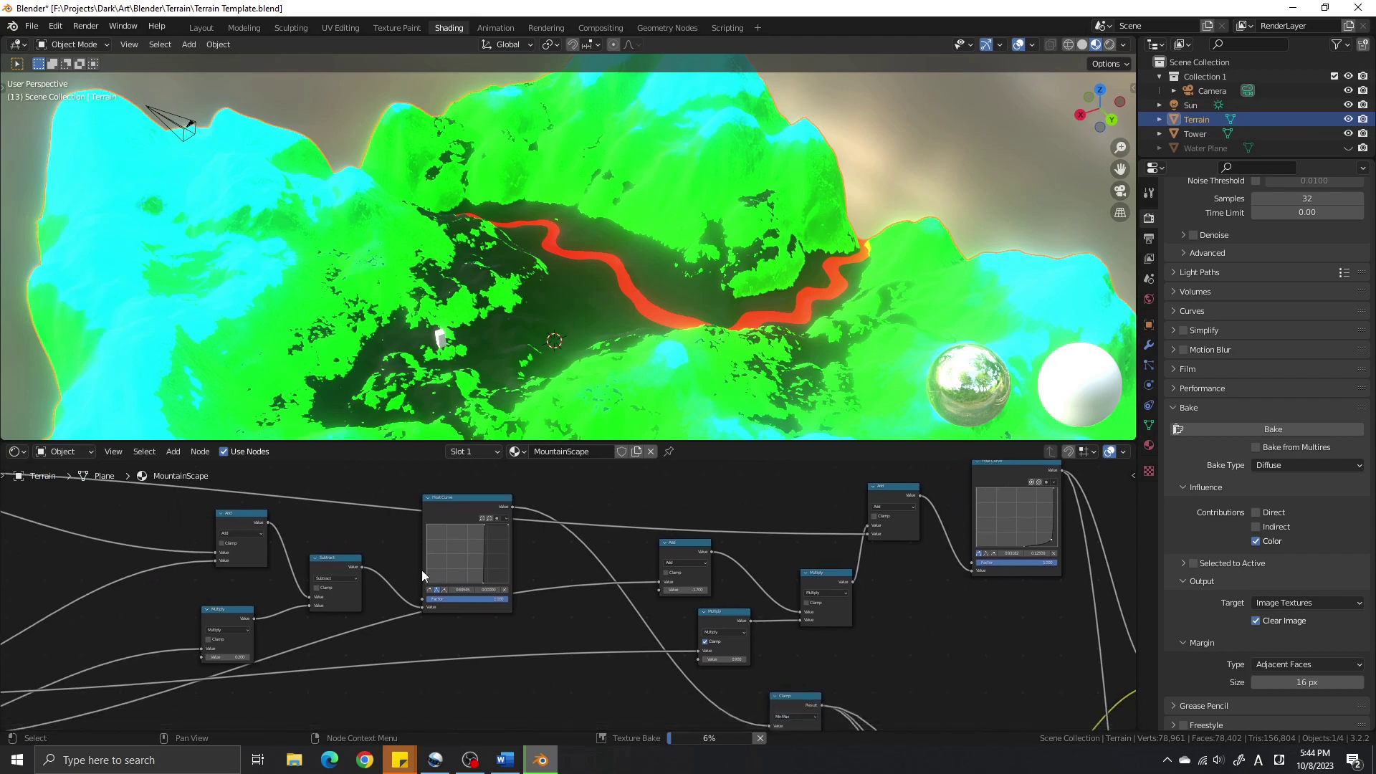
pyautogui.moveTo(926, 629); pyautogui.dragTo(574, 501, button='middle')
pyautogui.scroll(-4, 616, 518)
pyautogui.scroll(-3, 673, 578)
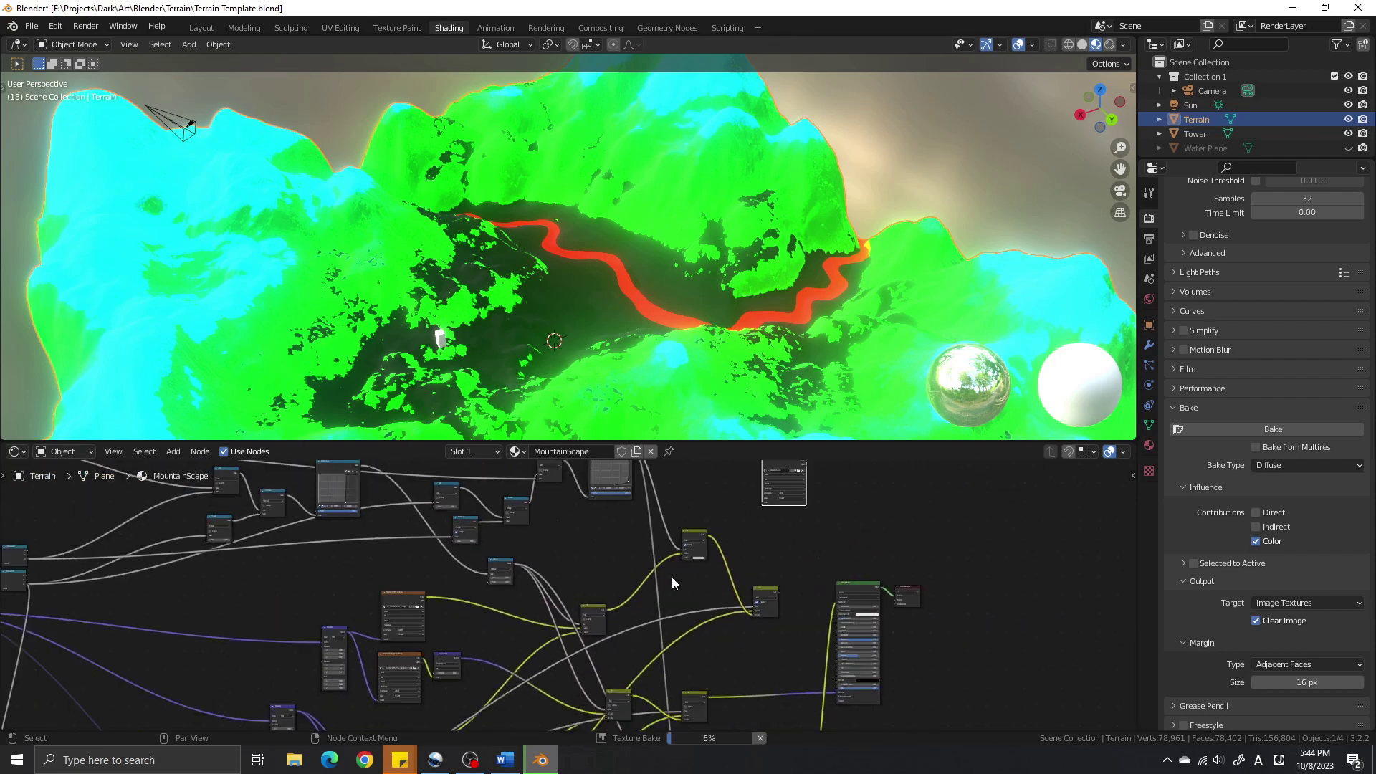
pyautogui.moveTo(672, 578); pyautogui.dragTo(602, 724, button='middle')
pyautogui.scroll(4, 591, 552)
pyautogui.moveTo(623, 558); pyautogui.dragTo(681, 609, button='middle')
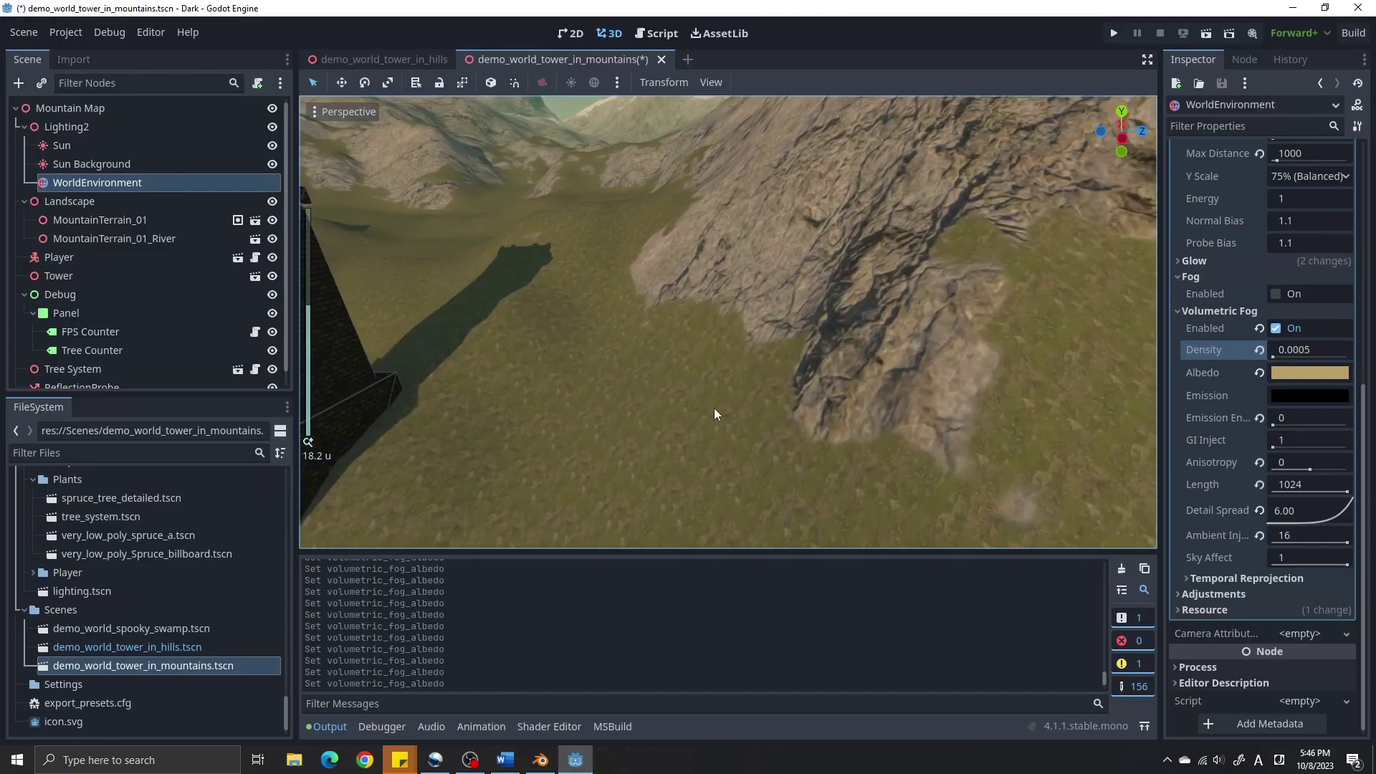
# Switch to the Godot mountain project, open the MyTerrainShader02.tres visual shader and enlarge the shader editor.
pyautogui.keyDown('shift'); pyautogui.moveTo(715, 409); pyautogui.dragTo(795, 427, button='middle'); pyautogui.keyUp('shift')
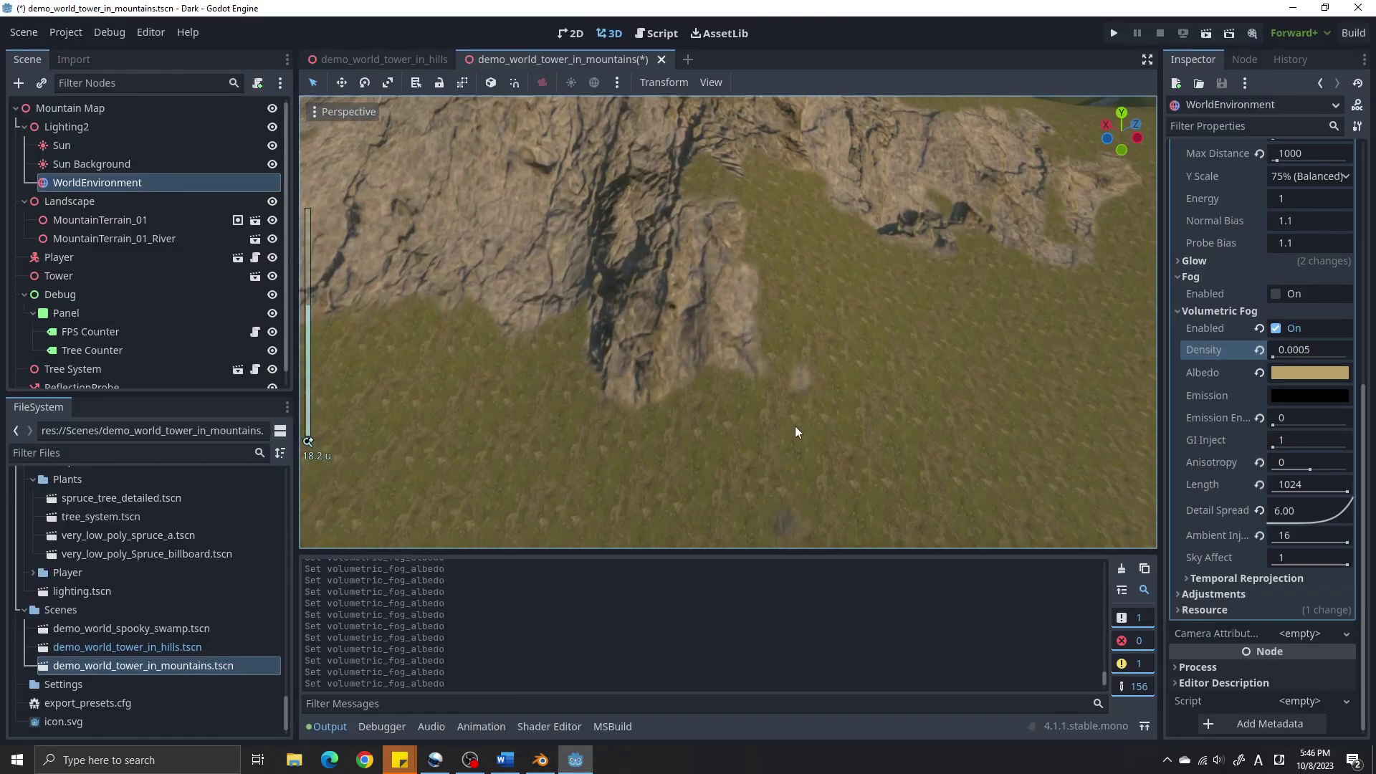
pyautogui.scroll(-6, 795, 427)
pyautogui.scroll(-16, 797, 359)
pyautogui.moveTo(794, 374); pyautogui.dragTo(680, 373, button='middle')
pyautogui.scroll(4, 836, 356)
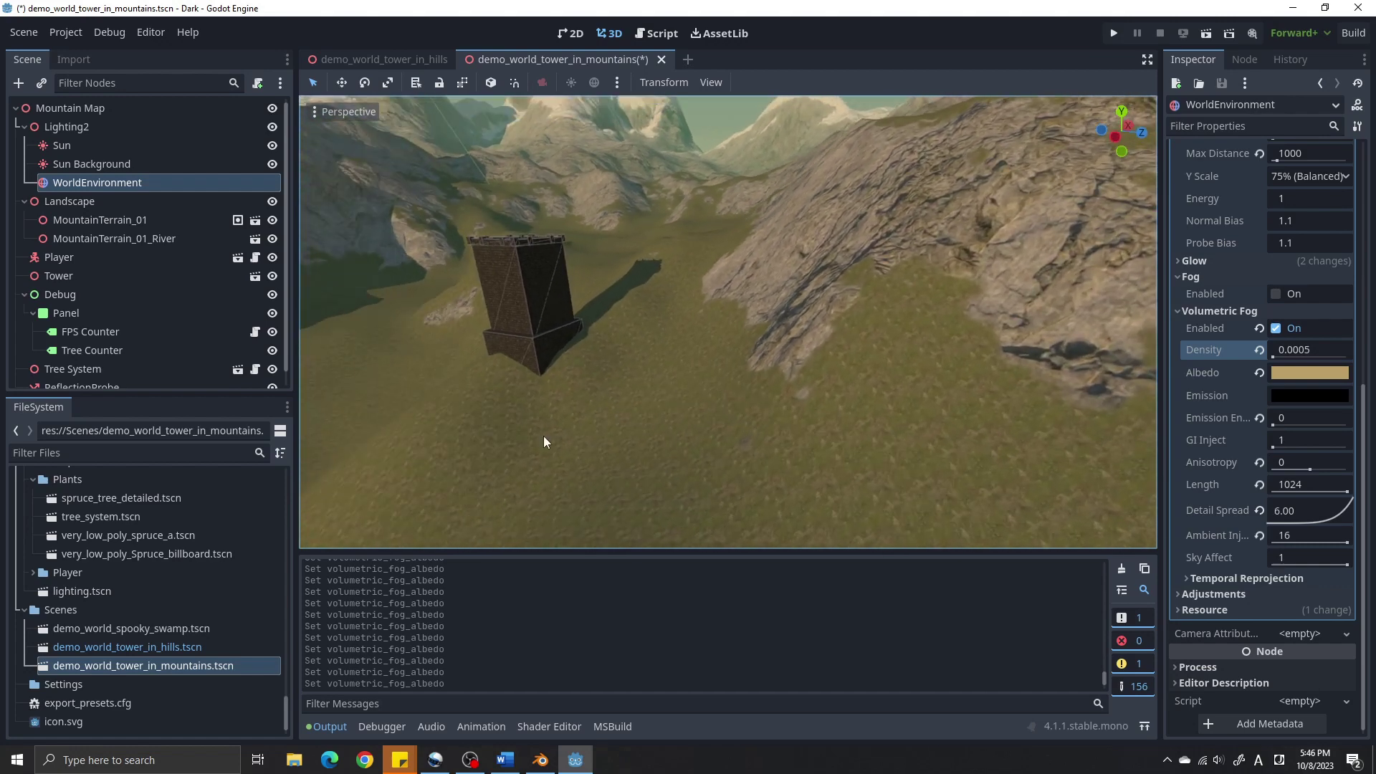
pyautogui.scroll(5, 162, 630)
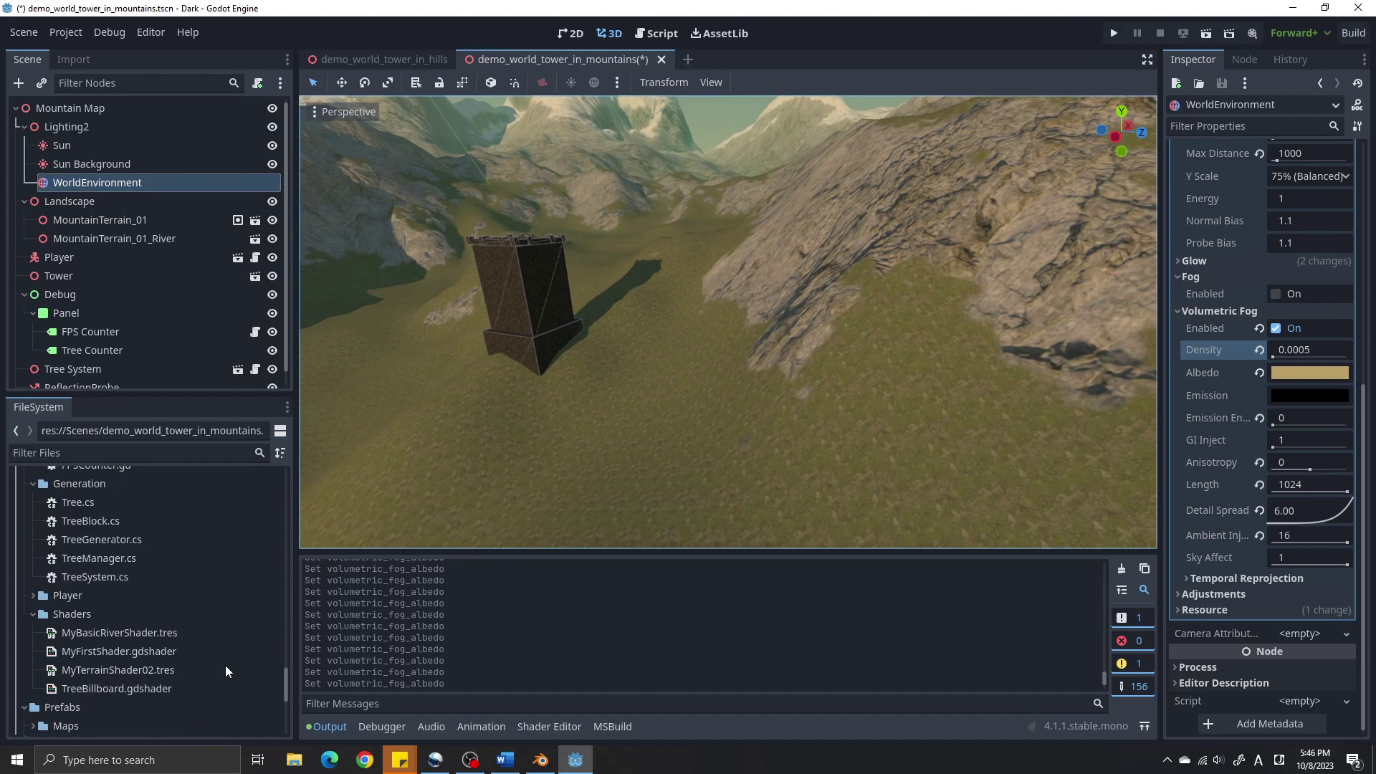
pyautogui.doubleClick(158, 669)
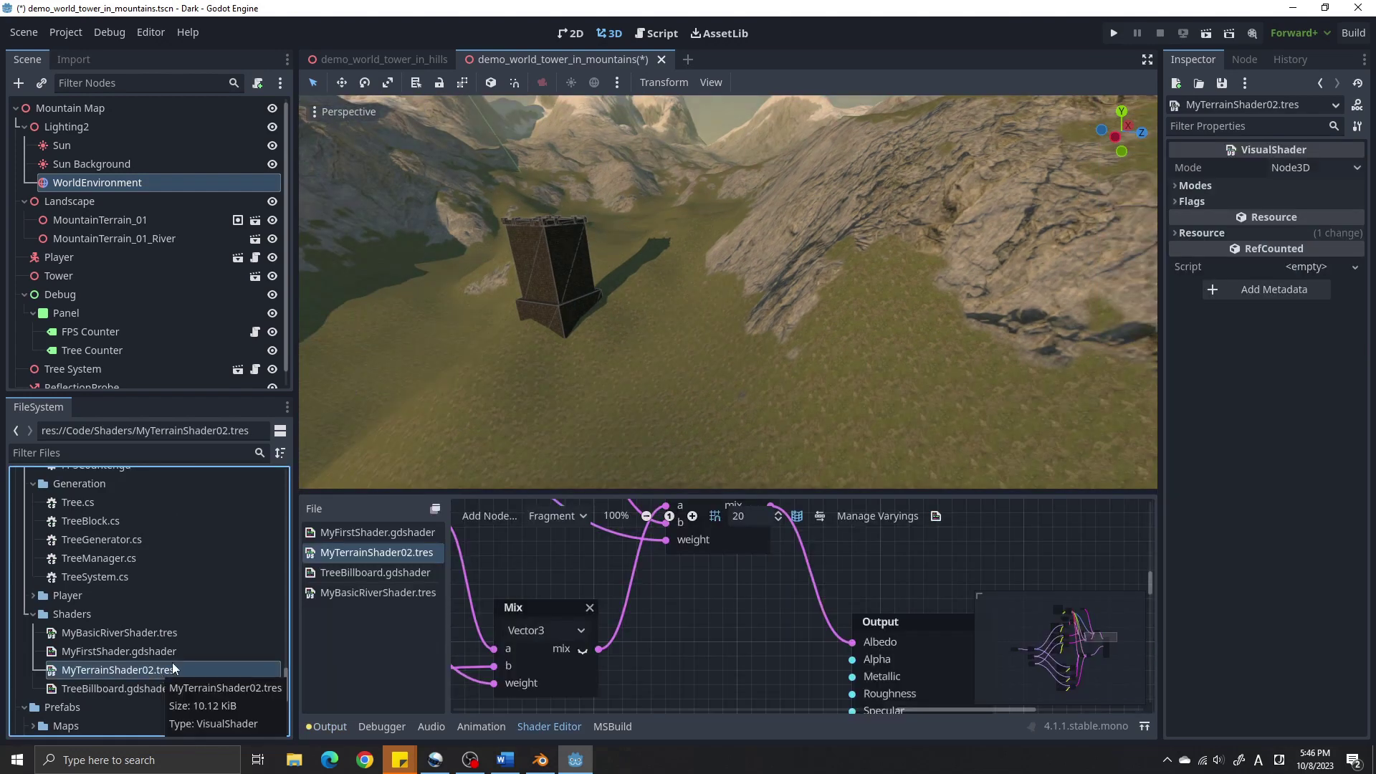
pyautogui.moveTo(757, 487); pyautogui.dragTo(698, 154)
# Examine the shader graph's TextureMappingTexture parameter and the red, green and blue outputs of its Texture2D node.
pyautogui.scroll(-8, 664, 420)
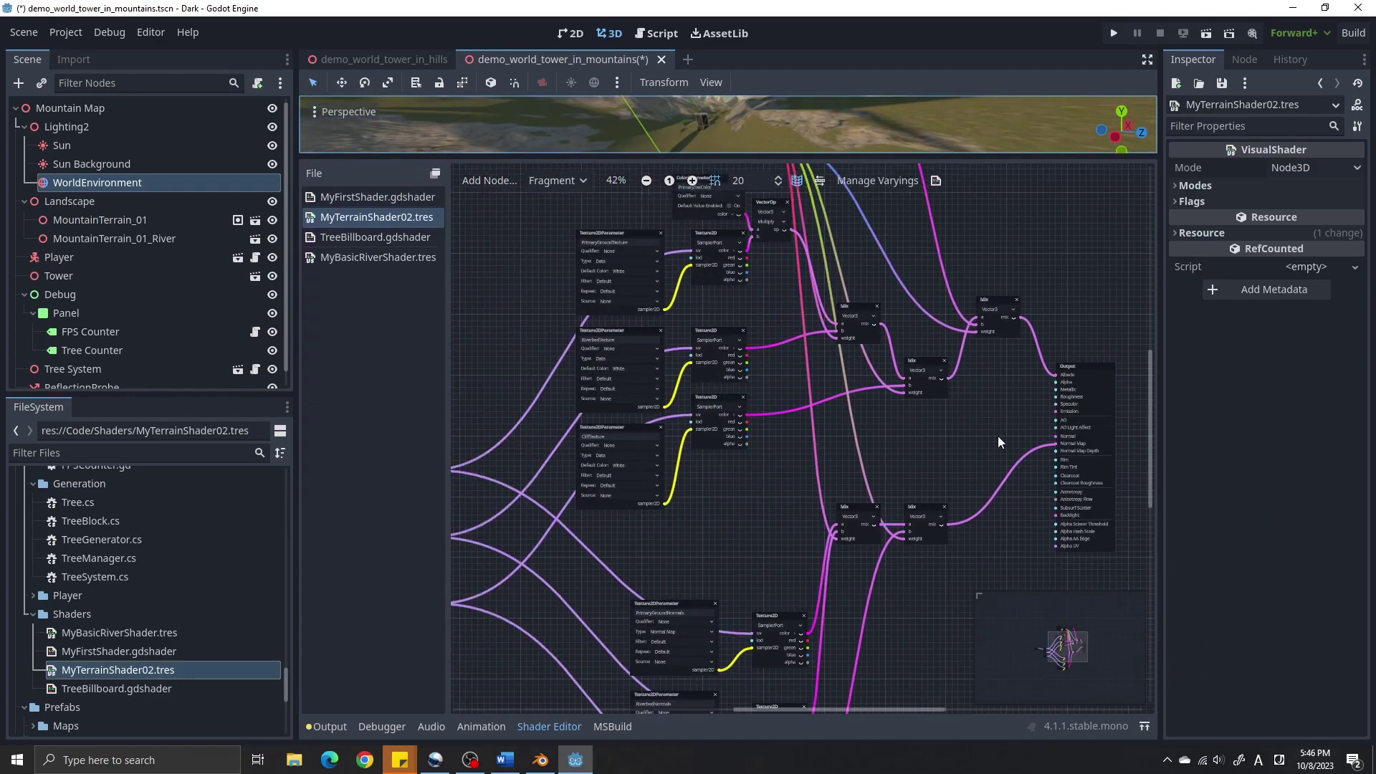
pyautogui.moveTo(848, 463); pyautogui.dragTo(797, 486, button='middle')
pyautogui.scroll(3, 796, 480)
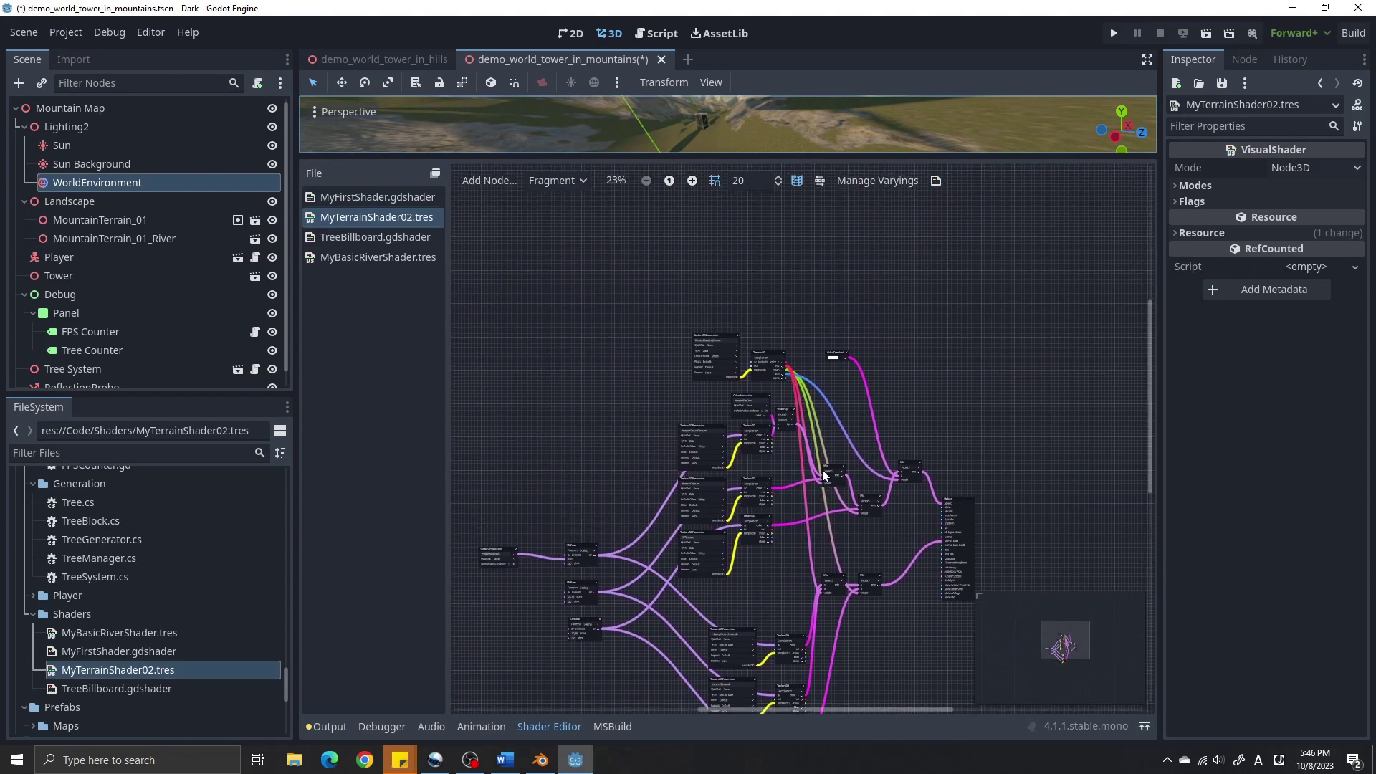
pyautogui.moveTo(777, 432); pyautogui.dragTo(859, 484, button='middle')
pyautogui.scroll(2, 859, 484)
pyautogui.moveTo(585, 371); pyautogui.dragTo(654, 438, button='middle')
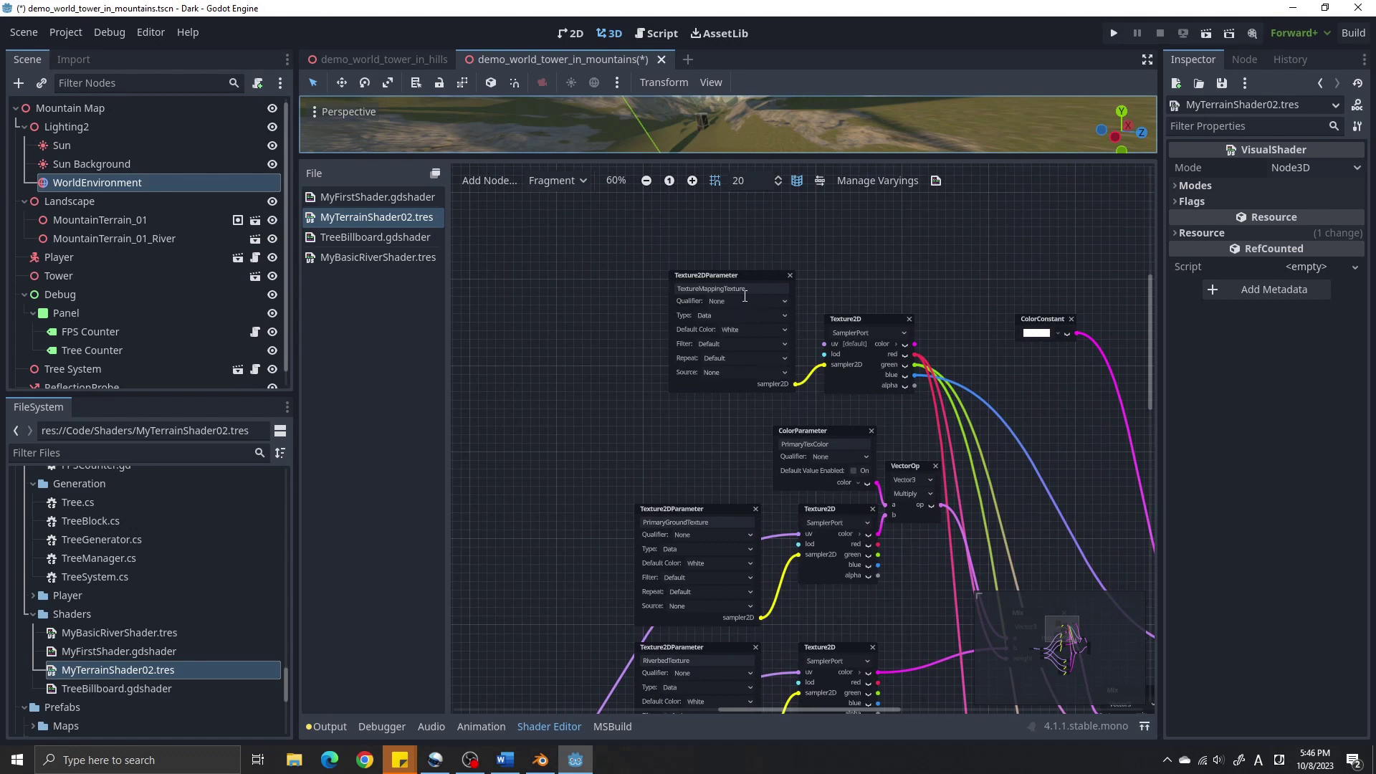
pyautogui.moveTo(575, 317); pyautogui.dragTo(522, 402, button='middle')
pyautogui.scroll(3, 612, 385)
pyautogui.moveTo(766, 406); pyautogui.dragTo(559, 354, button='middle')
pyautogui.scroll(4, 766, 397)
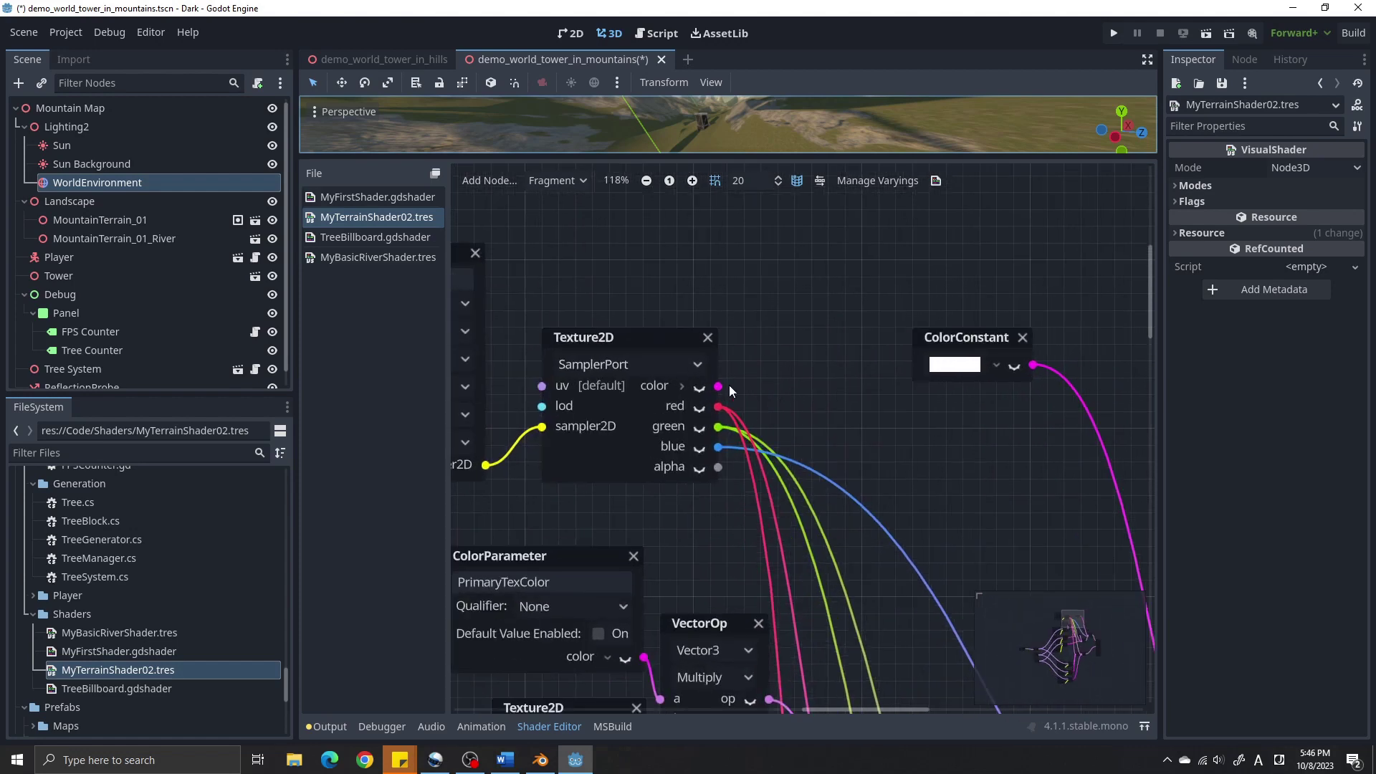
# Examine the ground, riverbed and cliff texture parameters together with their UVFunc scaling, normal map and Mix nodes.
pyautogui.scroll(-5, 738, 390)
pyautogui.moveTo(745, 437); pyautogui.dragTo(693, 301, button='middle')
pyautogui.moveTo(623, 462); pyautogui.dragTo(995, 466, button='middle')
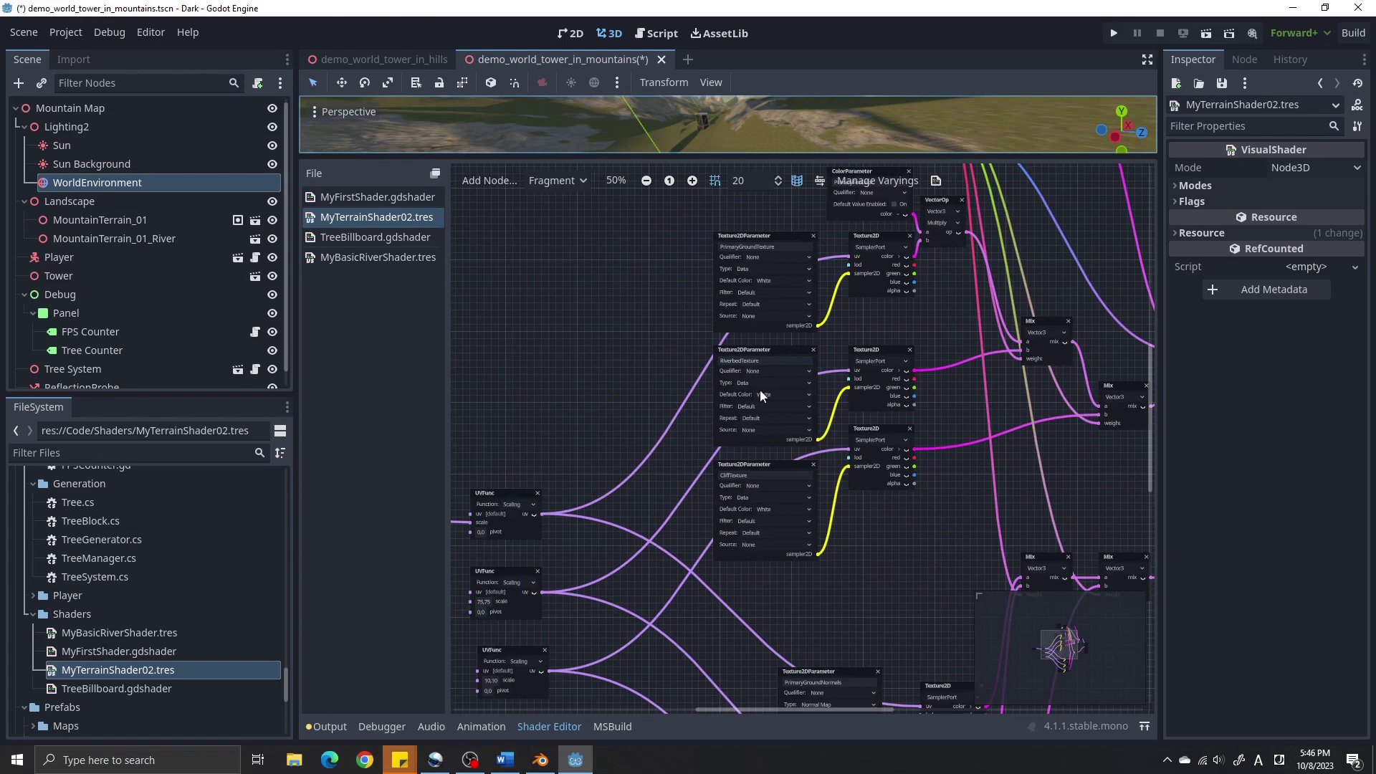
pyautogui.scroll(-6, 723, 498)
pyautogui.moveTo(696, 562); pyautogui.dragTo(620, 391, button='middle')
pyautogui.moveTo(804, 410); pyautogui.dragTo(642, 505, button='middle')
pyautogui.scroll(4, 728, 455)
pyautogui.moveTo(836, 397); pyautogui.dragTo(960, 515, button='middle')
pyautogui.scroll(-3, 712, 425)
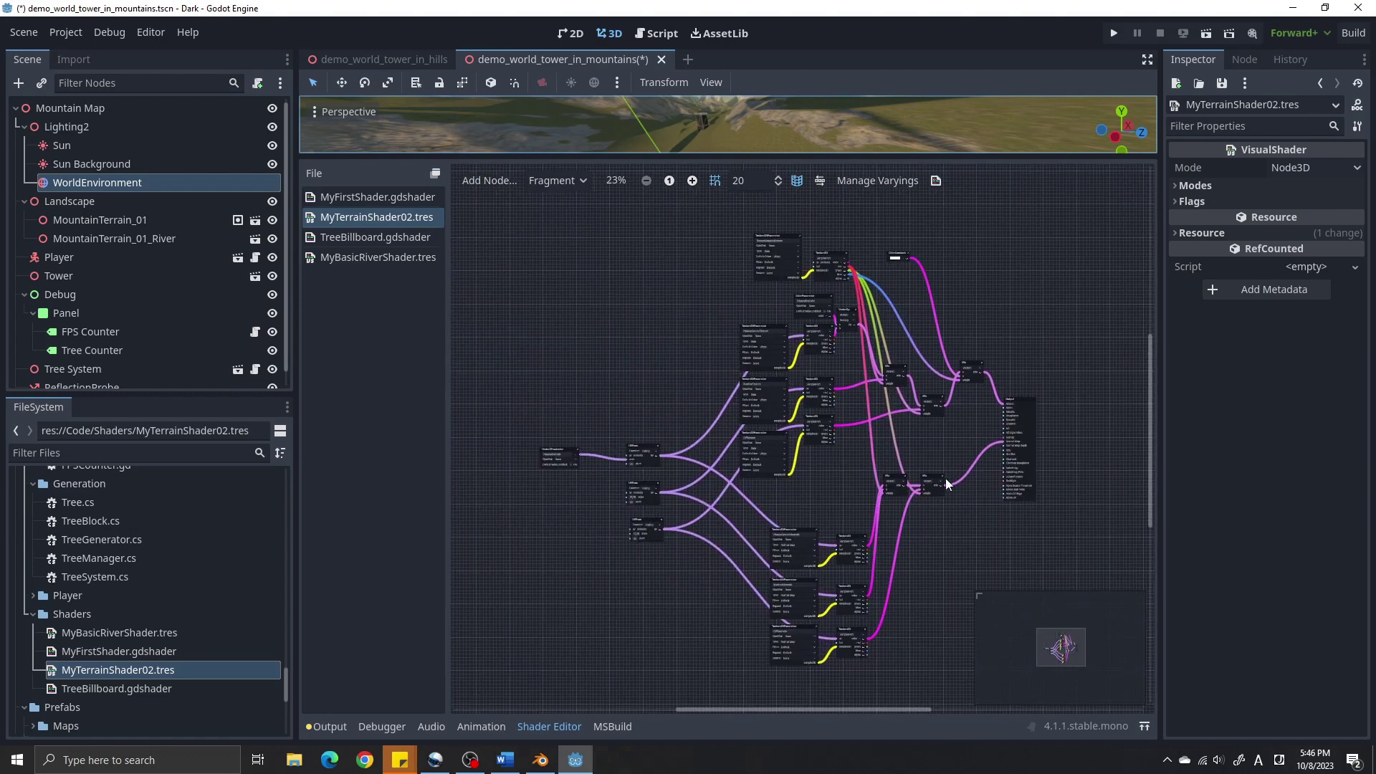
pyautogui.moveTo(979, 296)
pyautogui.mouseDown(button='middle')
pyautogui.moveTo(867, 274)
pyautogui.moveTo(996, 300)
pyautogui.mouseUp(button='middle')
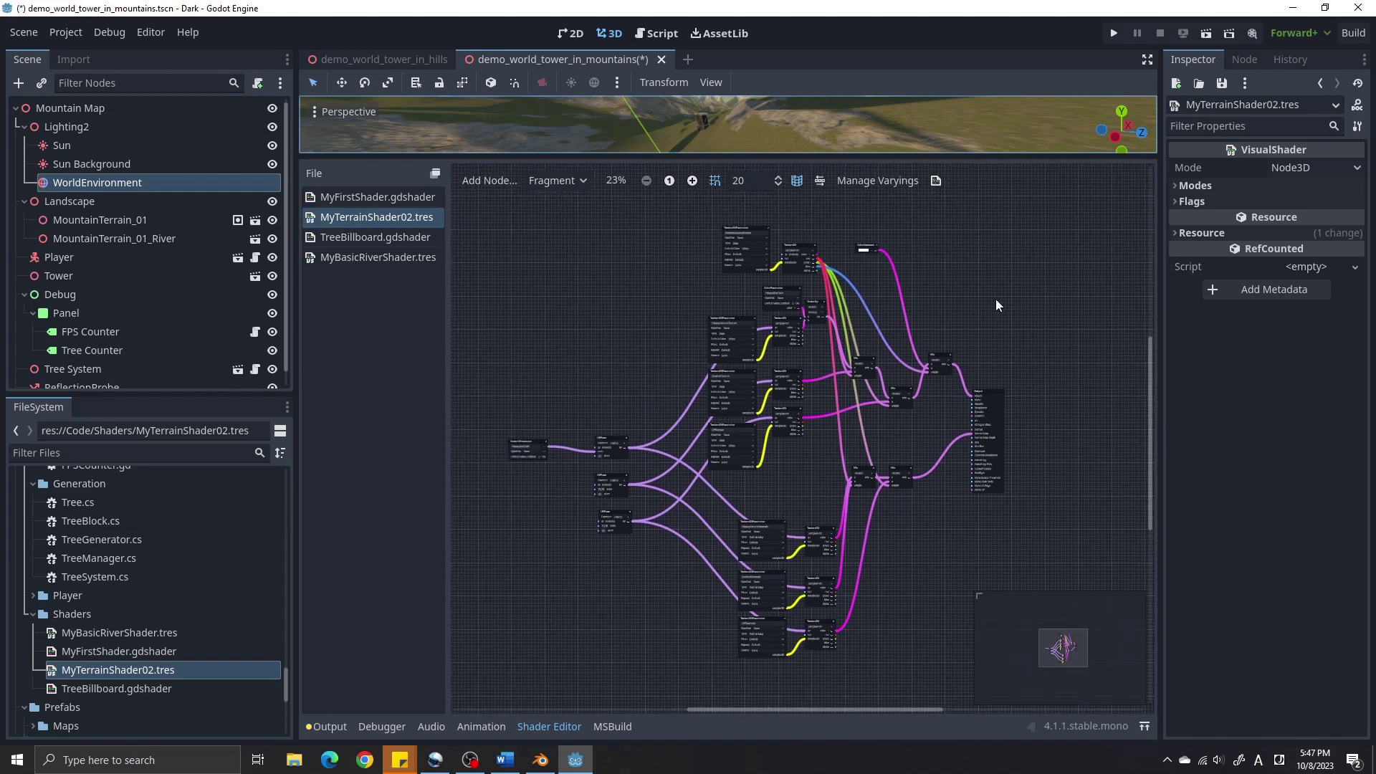
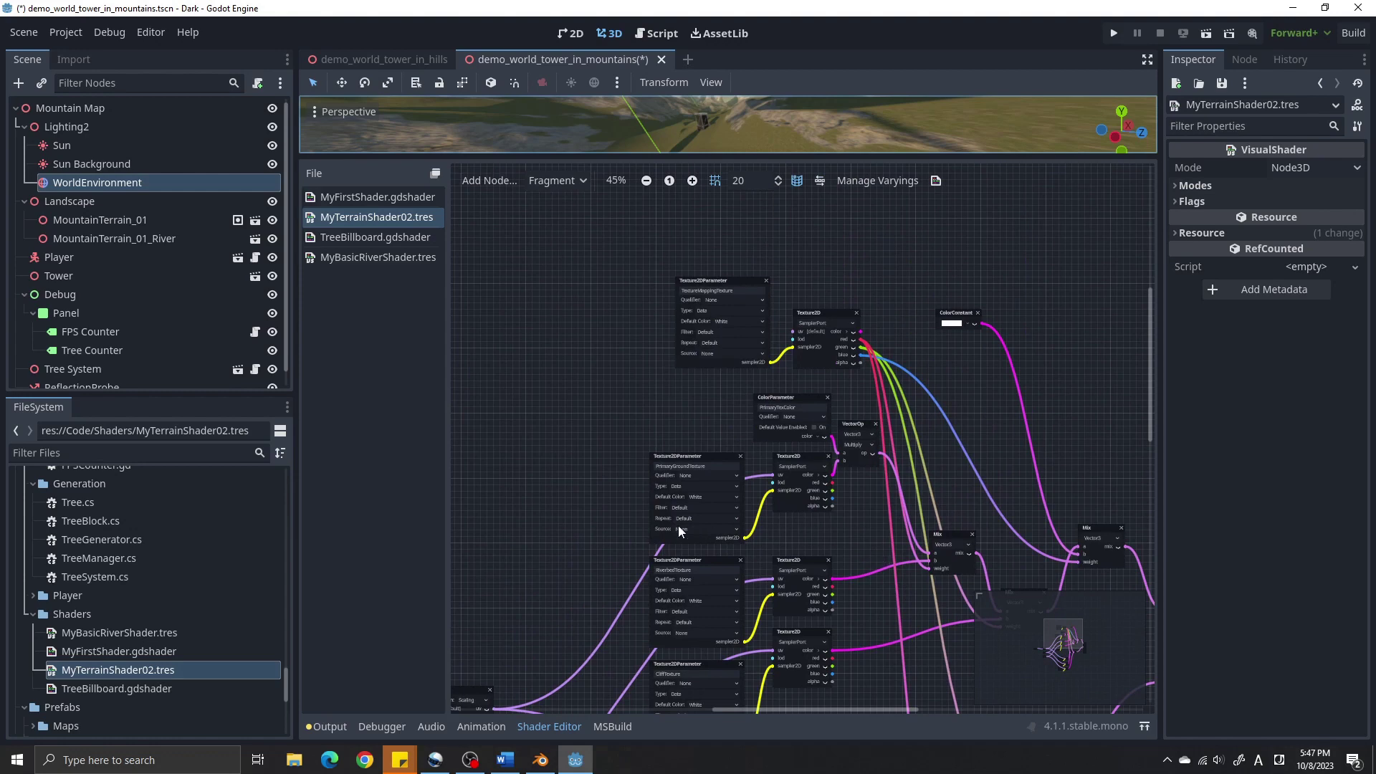
pyautogui.moveTo(514, 588); pyautogui.dragTo(731, 418, button='middle')
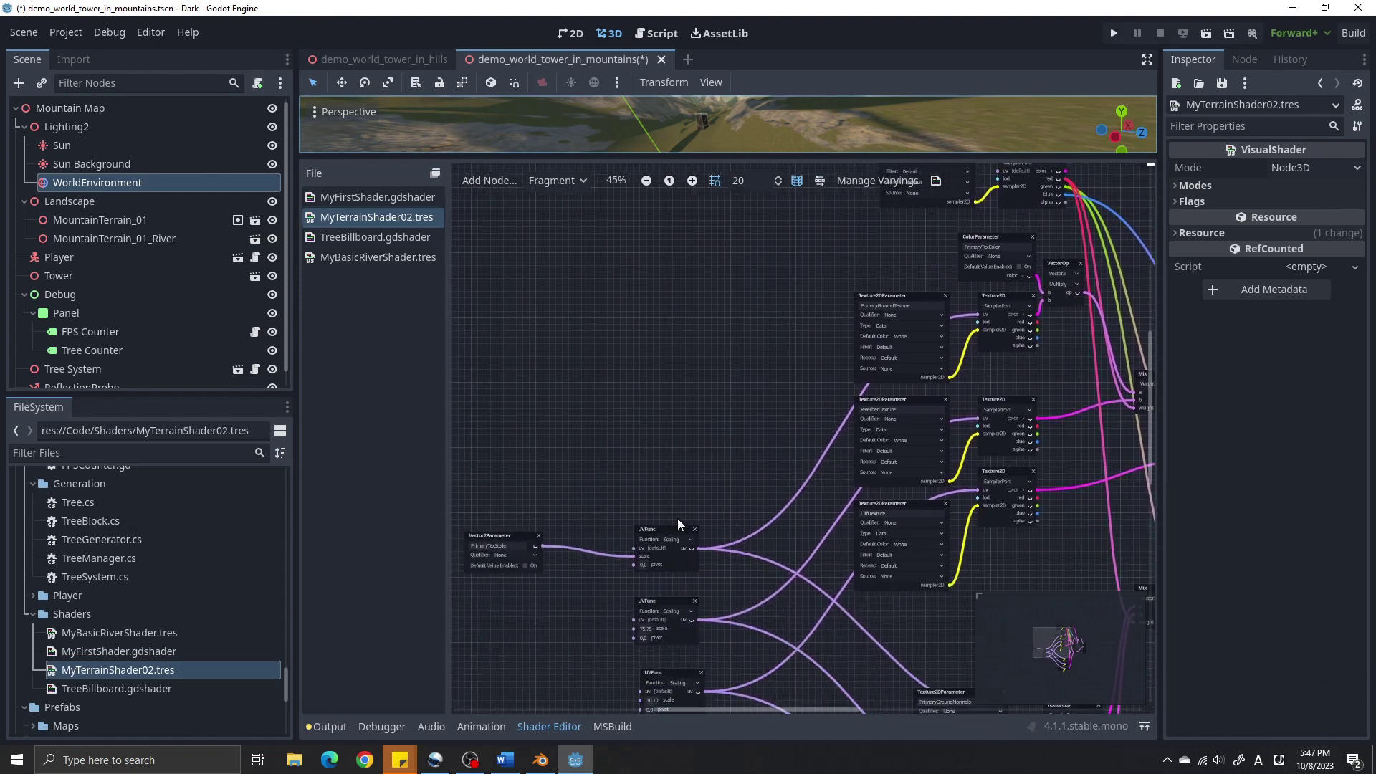
# Examine the PrimaryGroundNormals, RiverbedNormals and CliffNormals texture parameters, their UVFunc connections and the Mix nodes that combine them.
pyautogui.moveTo(662, 527); pyautogui.dragTo(727, 407, button='middle')
pyautogui.scroll(1, 742, 485)
pyautogui.moveTo(842, 587); pyautogui.dragTo(636, 379, button='middle')
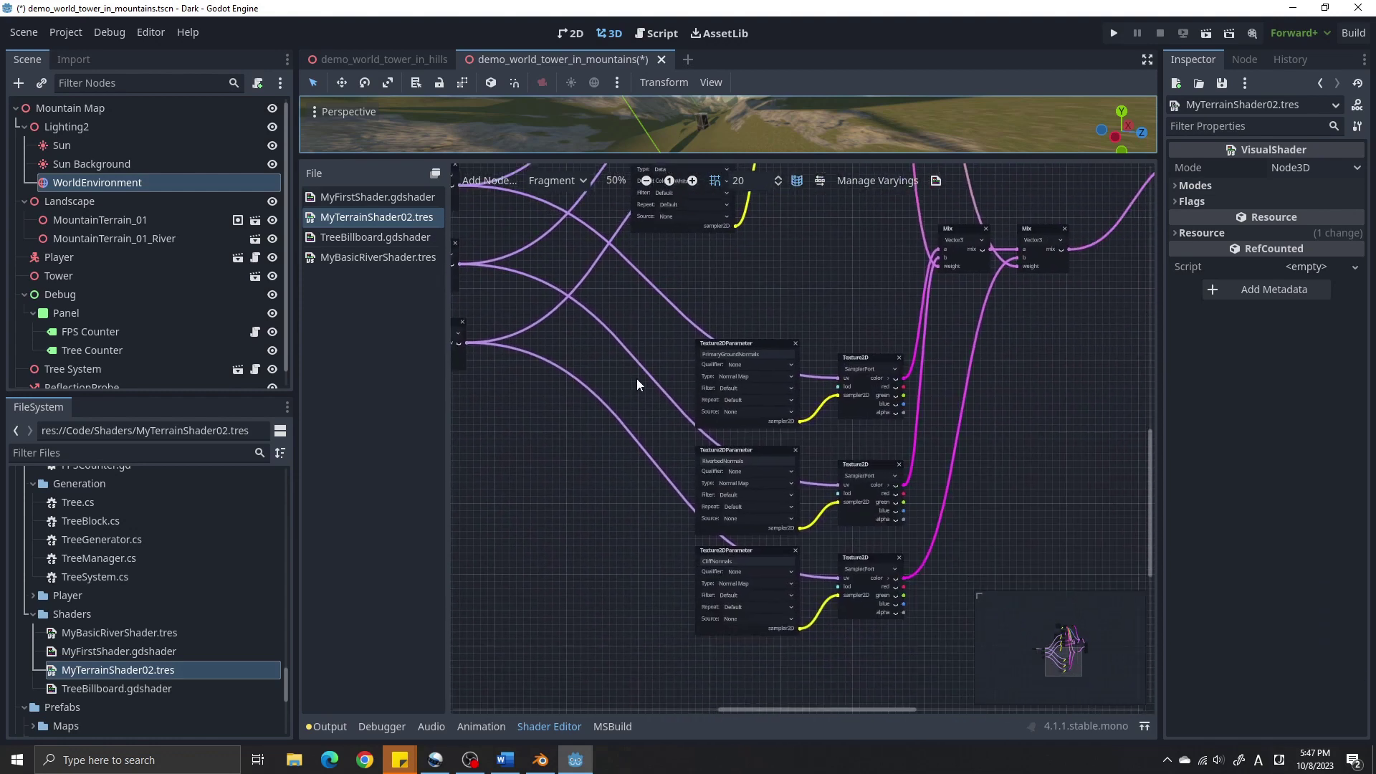
pyautogui.moveTo(1053, 405); pyautogui.dragTo(851, 525, button='middle')
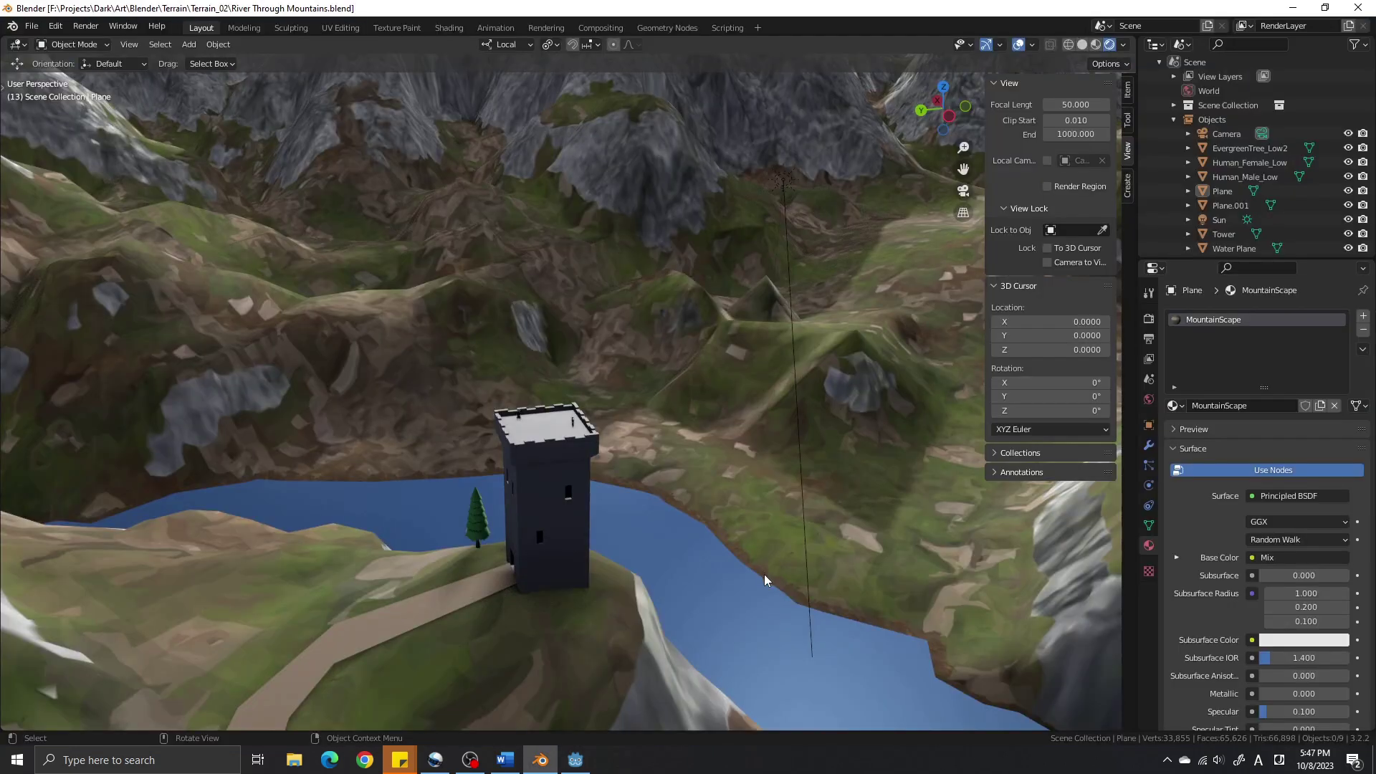
# In Blender's River Through Mountains scene, examine the terrain around the tower up close and the whole mountain range from afar.
pyautogui.moveTo(764, 574); pyautogui.dragTo(625, 527, button='middle')
pyautogui.scroll(5, 625, 527)
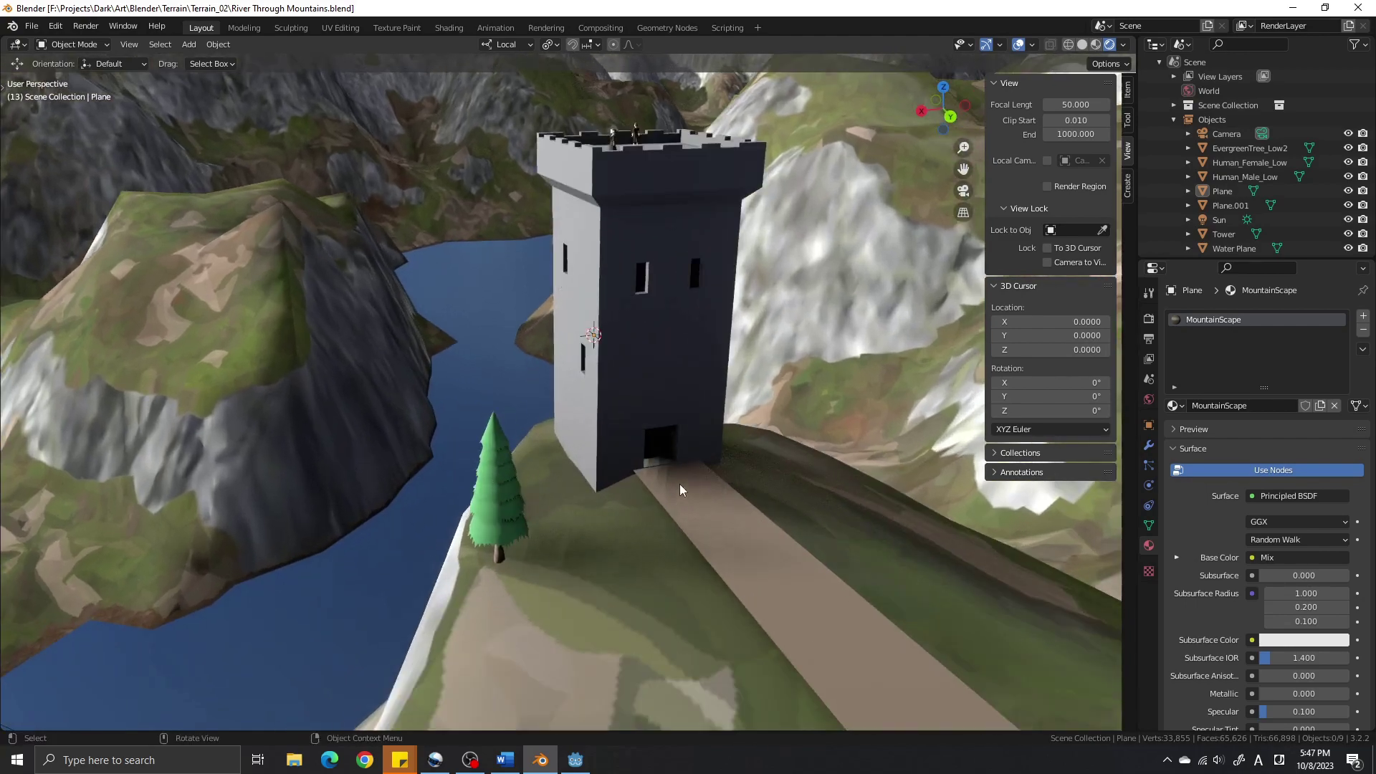
pyautogui.moveTo(680, 484); pyautogui.dragTo(679, 577, button='middle')
pyautogui.scroll(-18, 674, 572)
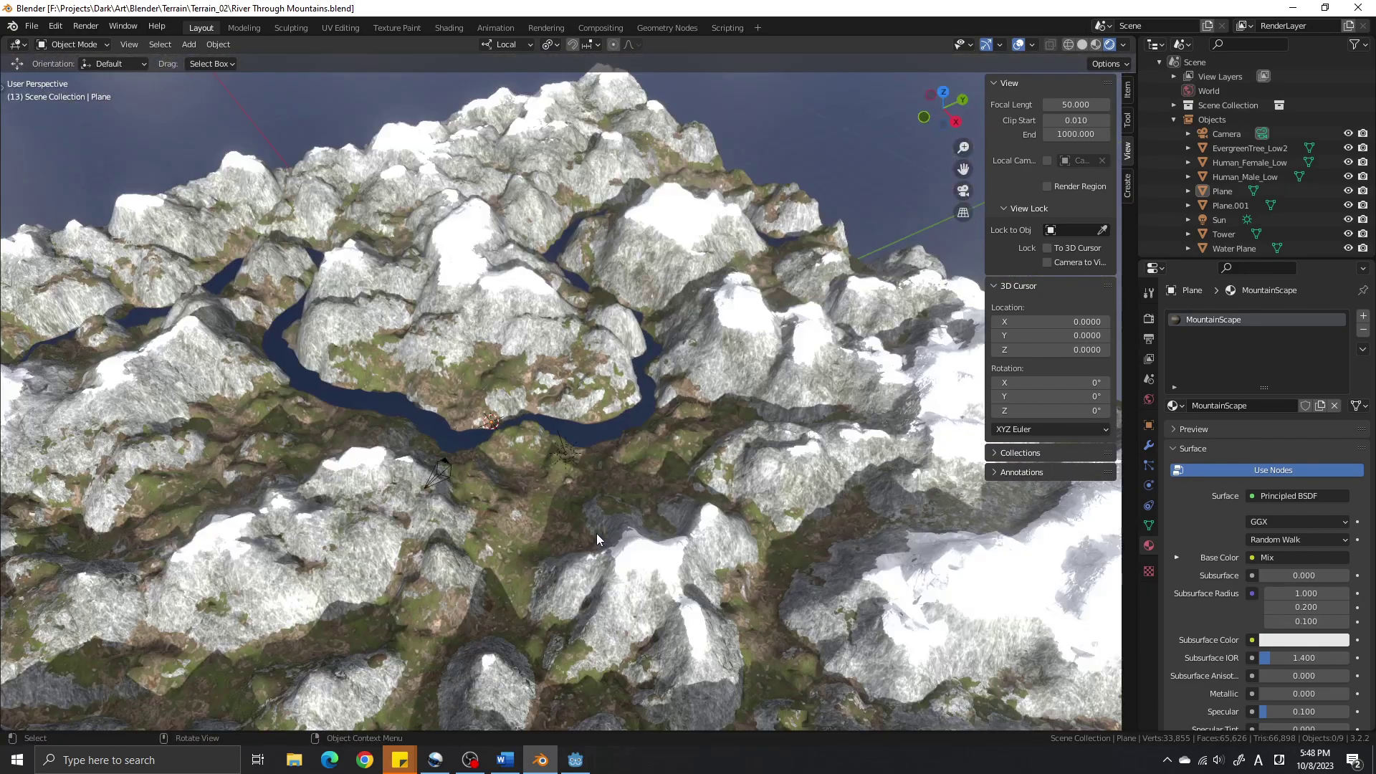
pyautogui.scroll(-8, 597, 533)
pyautogui.moveTo(626, 540); pyautogui.dragTo(580, 480, button='middle')
pyautogui.scroll(6, 580, 480)
# Select the mountain terrain plane and put it into Edit Mode.
pyautogui.click(443, 242)
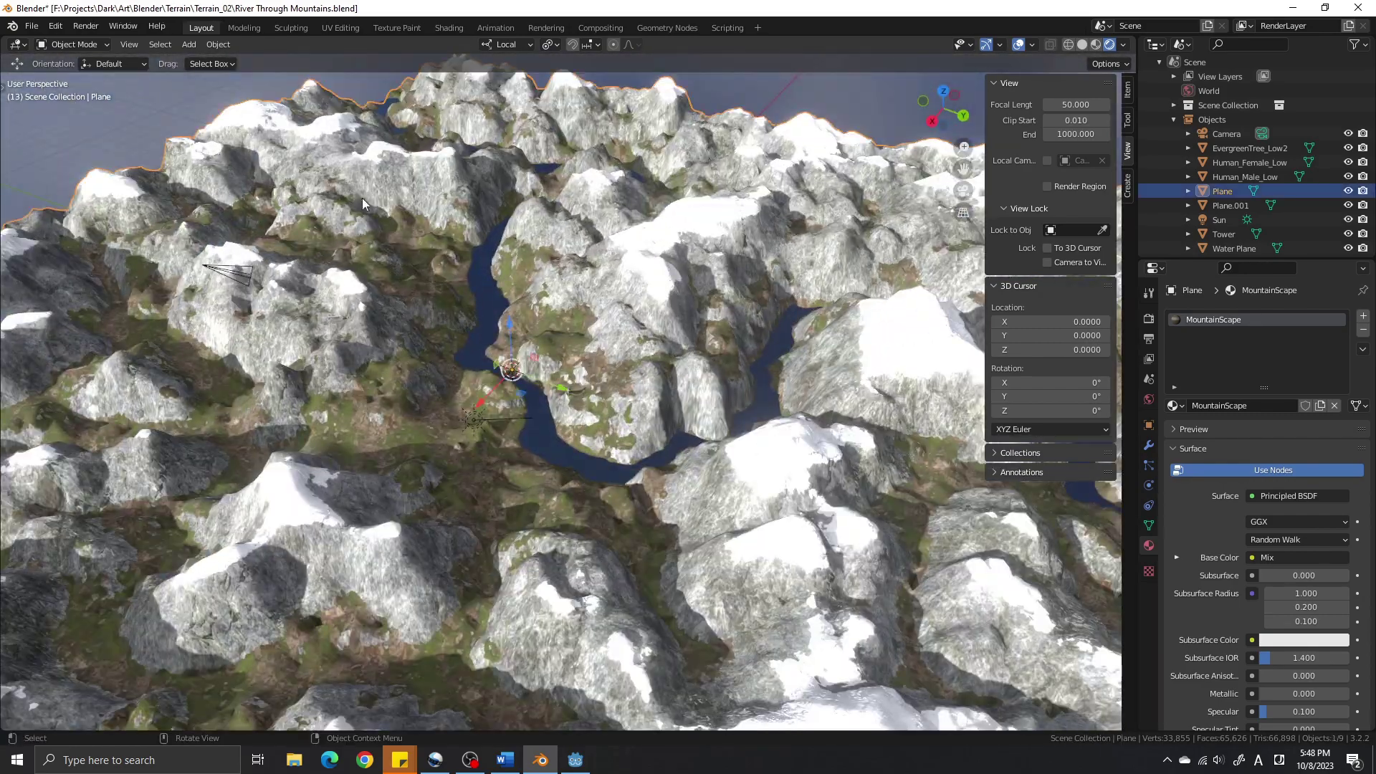
pyautogui.click(84, 46)
pyautogui.click(79, 79)
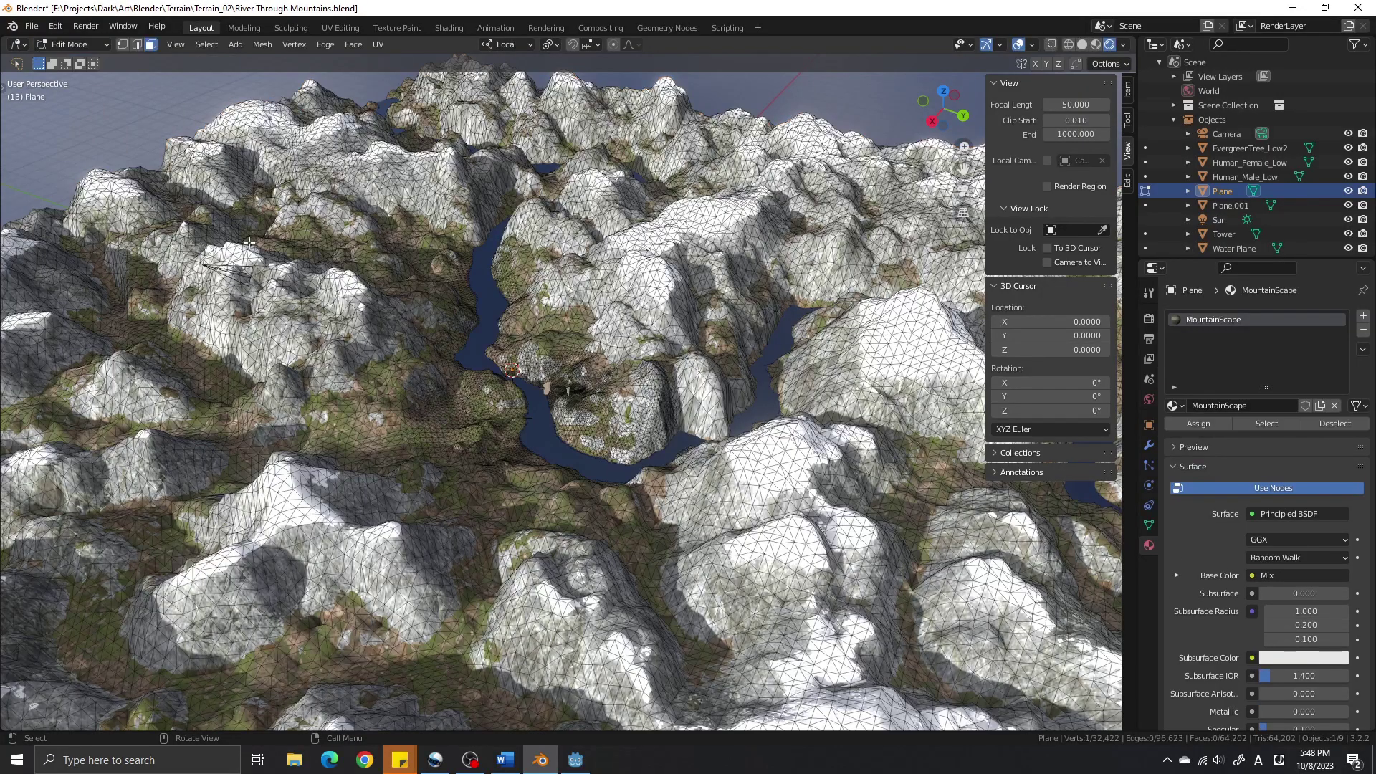
# Examine how the terrain's mesh density varies between the tower and path area and the distant mountains.
pyautogui.scroll(-4, 525, 453)
pyautogui.moveTo(525, 453); pyautogui.dragTo(572, 343, button='middle')
pyautogui.scroll(10, 630, 475)
pyautogui.scroll(4, 630, 474)
pyautogui.moveTo(643, 387); pyautogui.dragTo(526, 471, button='middle')
pyautogui.scroll(-9, 672, 487)
pyautogui.scroll(-1, 672, 487)
pyautogui.keyDown('shift'); pyautogui.moveTo(488, 624); pyautogui.dragTo(544, 494, button='middle'); pyautogui.keyUp('shift')
pyautogui.scroll(10, 670, 559)
pyautogui.scroll(1, 545, 493)
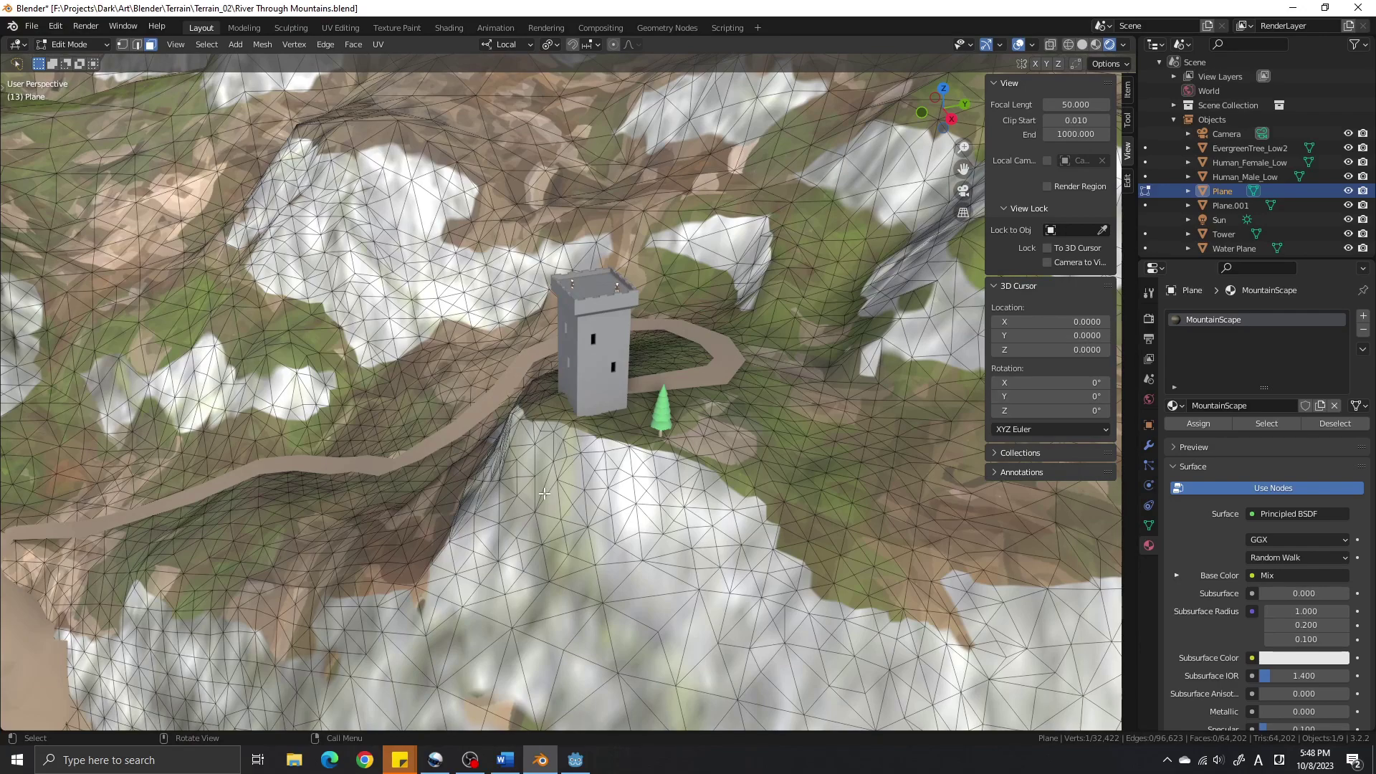
pyautogui.scroll(-5, 544, 493)
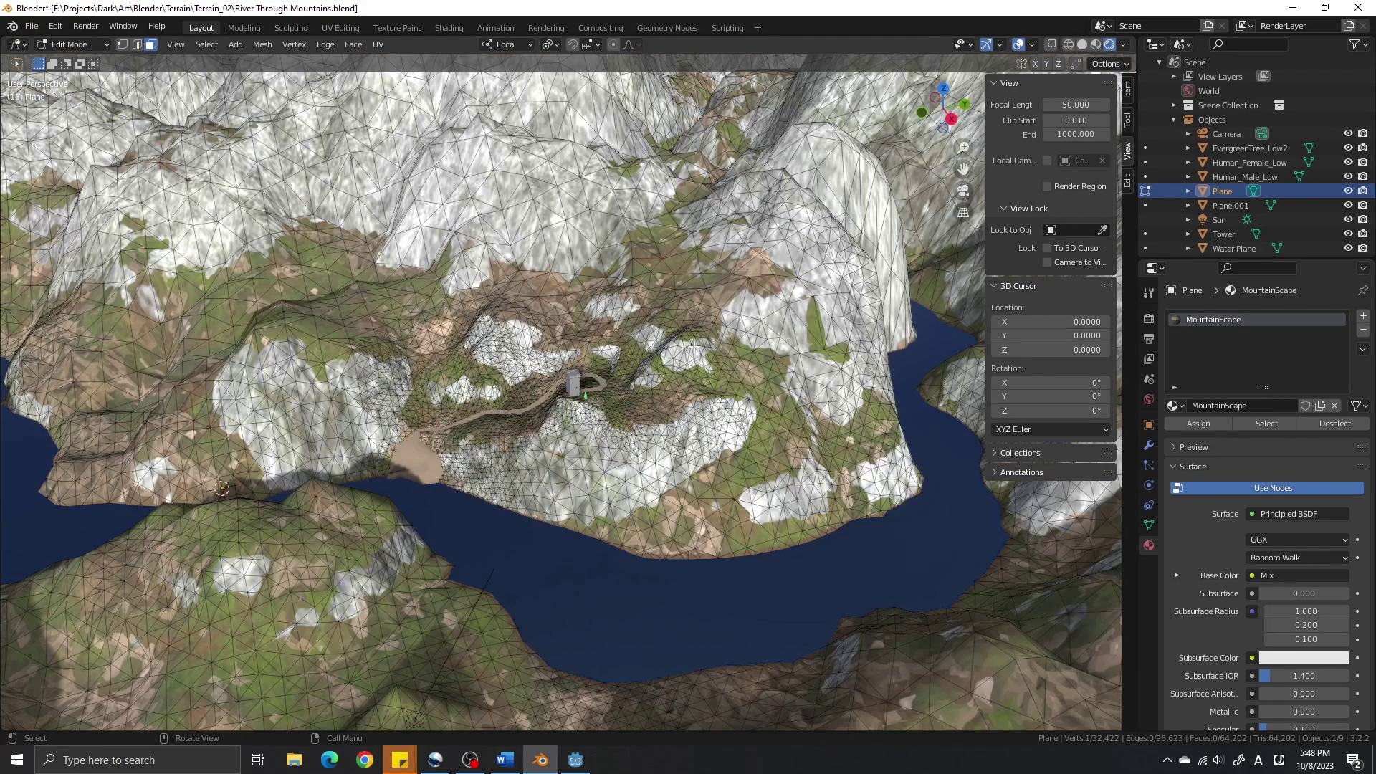
pyautogui.scroll(-4, 718, 340)
# Switch the terrain to Sculpt Mode and enable Dyntopo, accepting the vertex data warning.
pyautogui.click(88, 47)
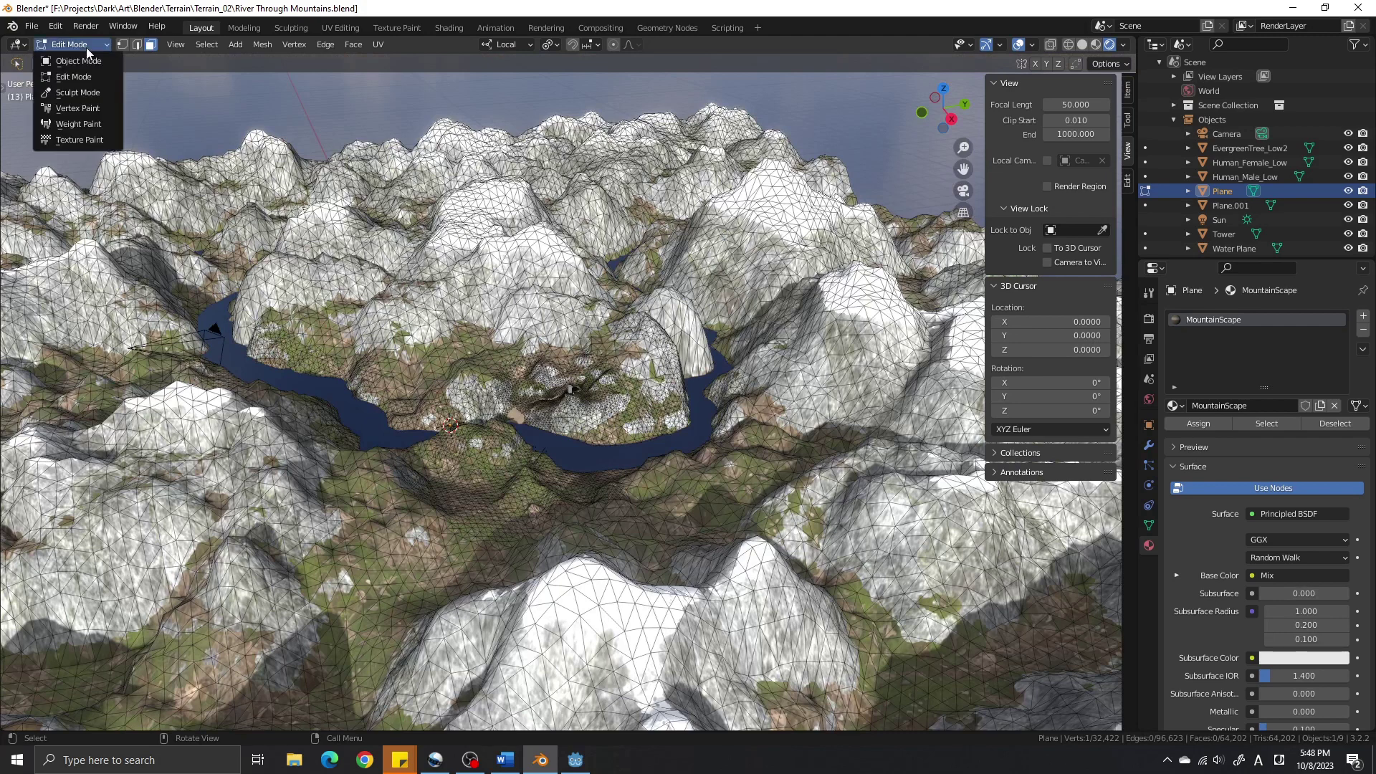
pyautogui.click(78, 93)
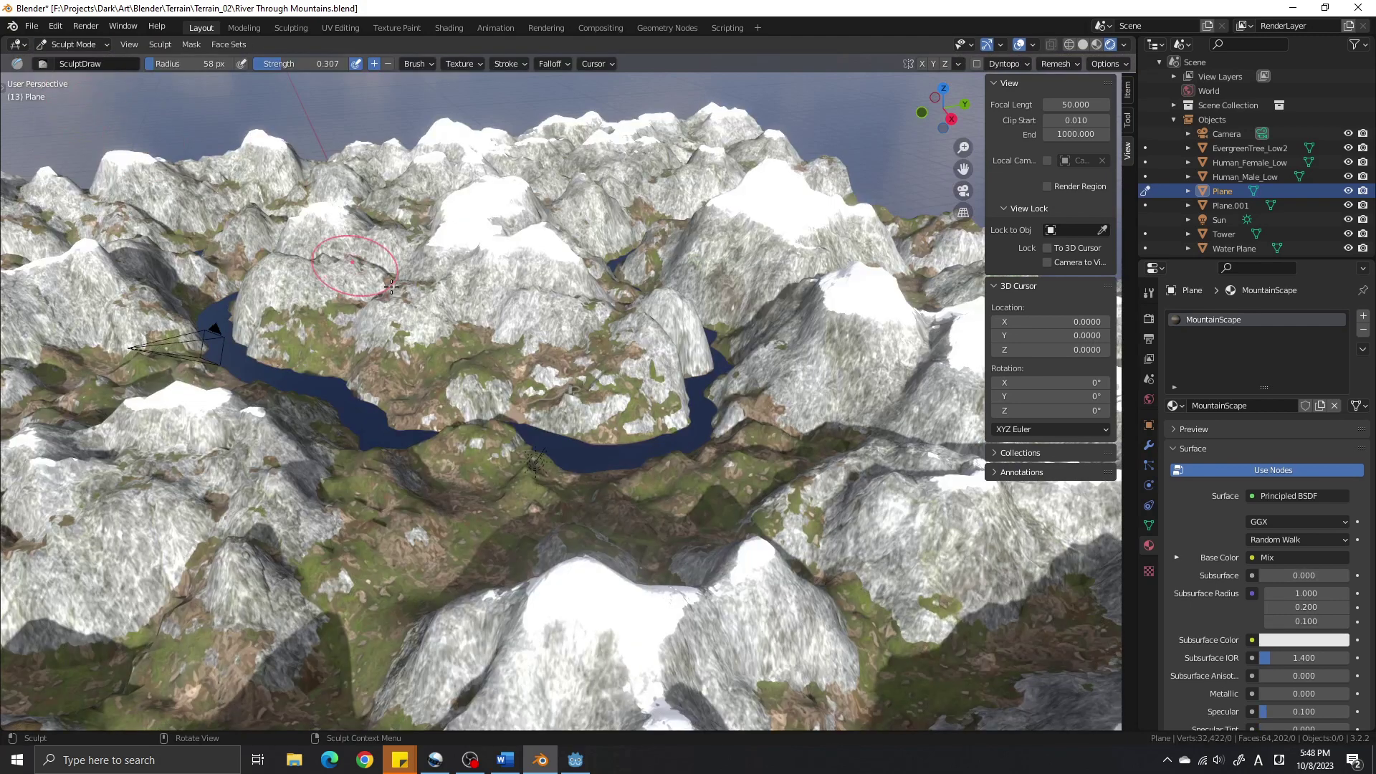
pyautogui.click(978, 64)
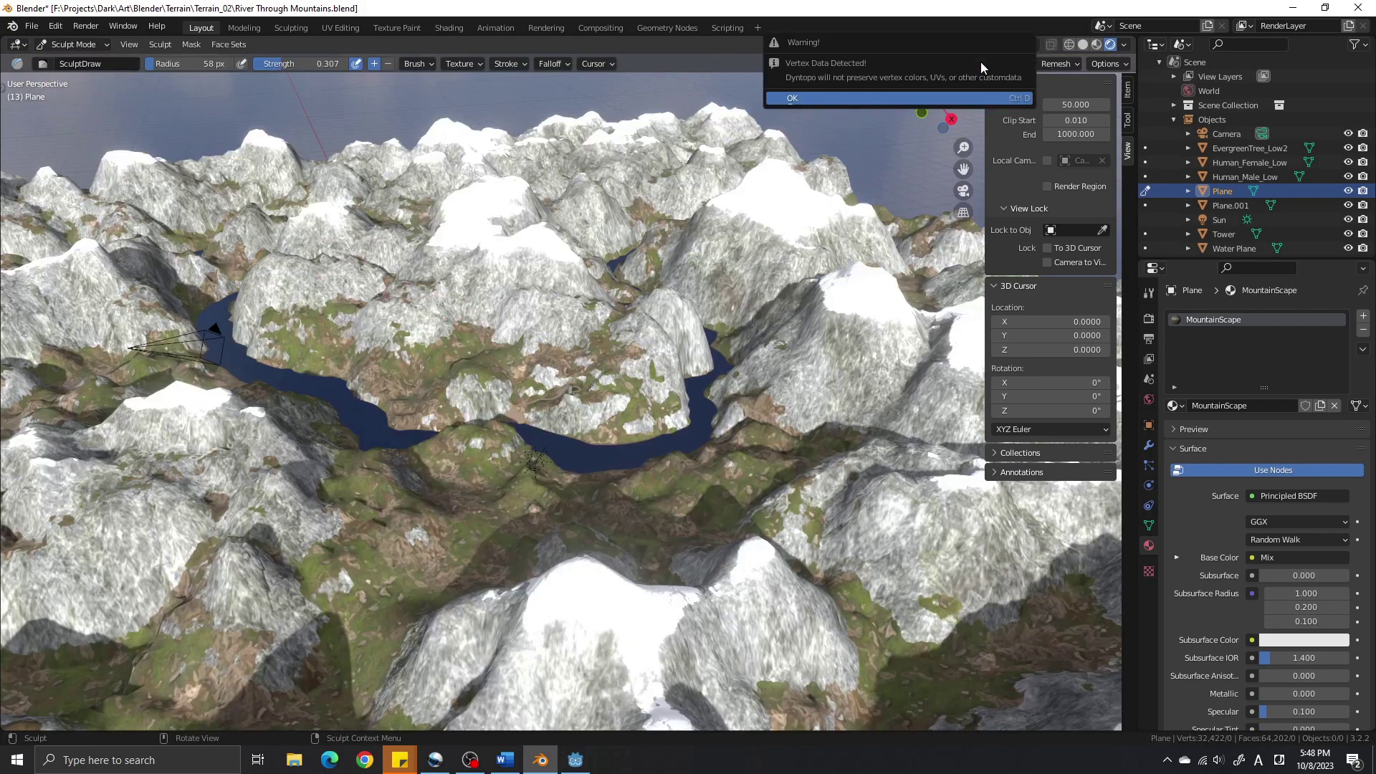
pyautogui.click(880, 99)
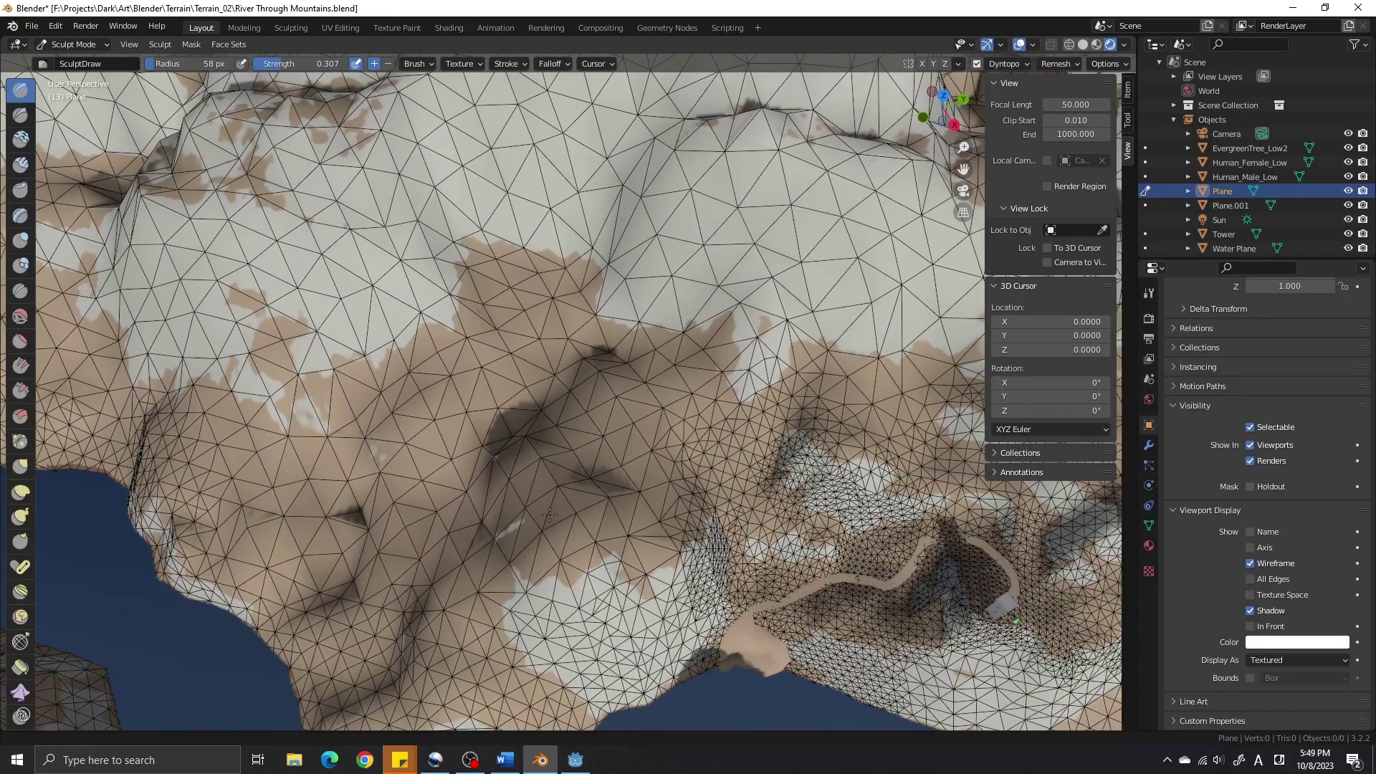
# Sculpt a SculptDraw stroke across the cliff beside the end of the path, adding finer mesh detail there.
pyautogui.scroll(3, 686, 452)
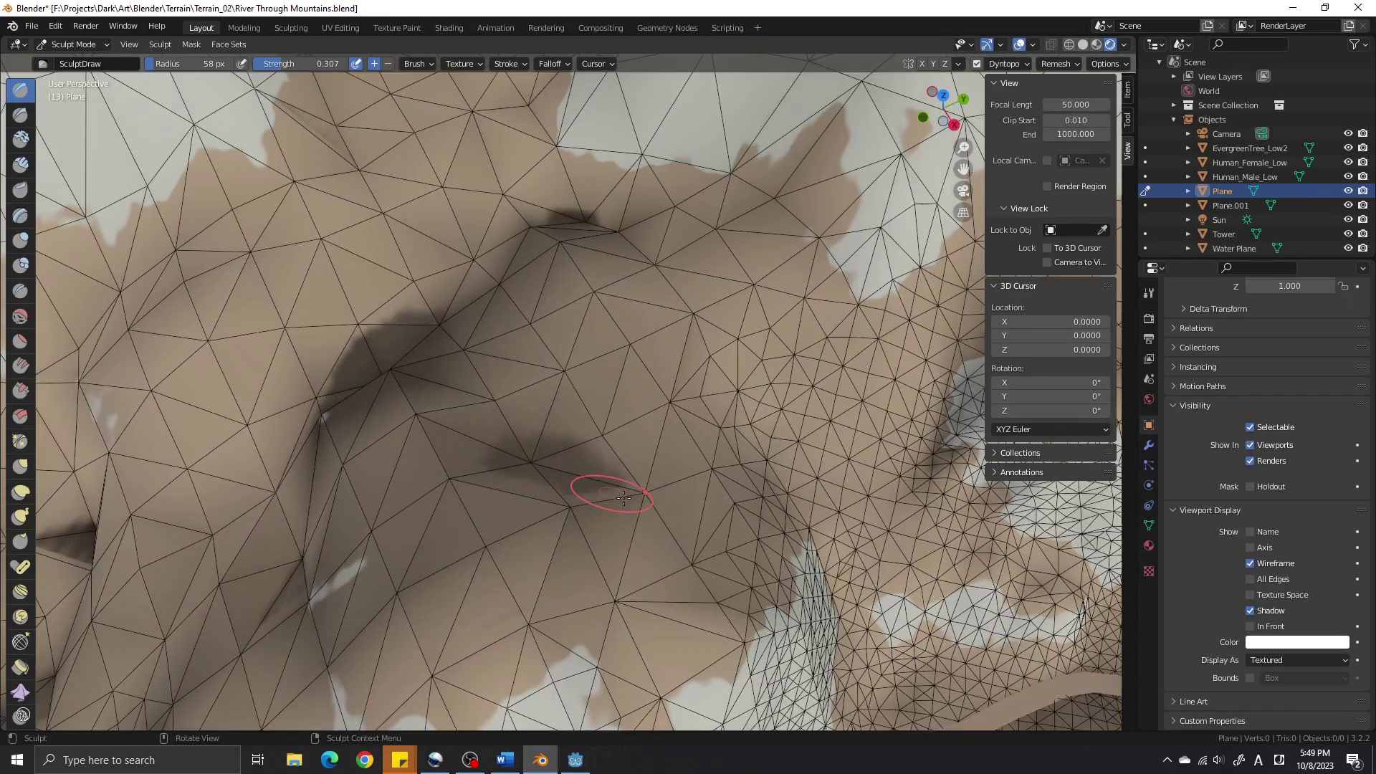
pyautogui.scroll(-2, 686, 451)
pyautogui.scroll(2, 700, 428)
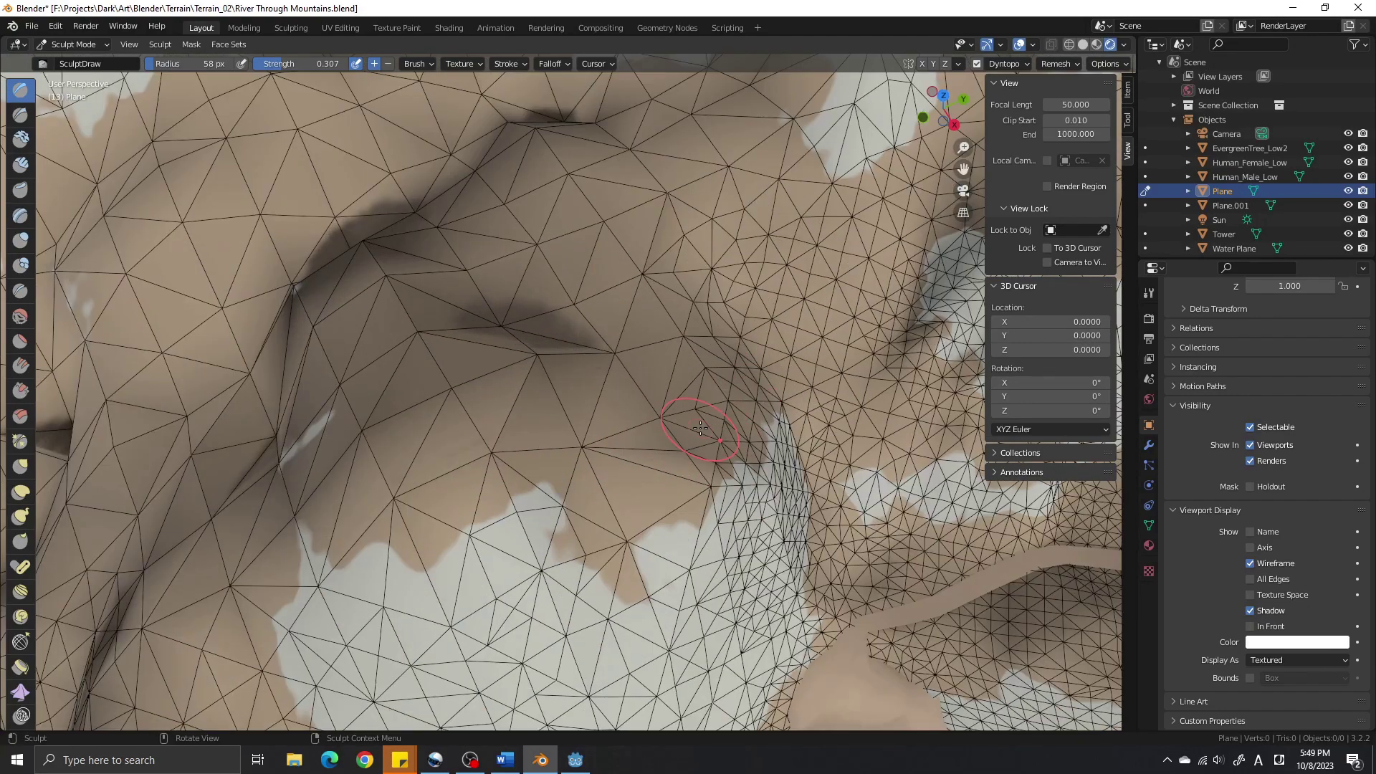
pyautogui.moveTo(768, 425)
pyautogui.mouseDown()
pyautogui.moveTo(588, 516)
pyautogui.moveTo(436, 543)
pyautogui.mouseUp()
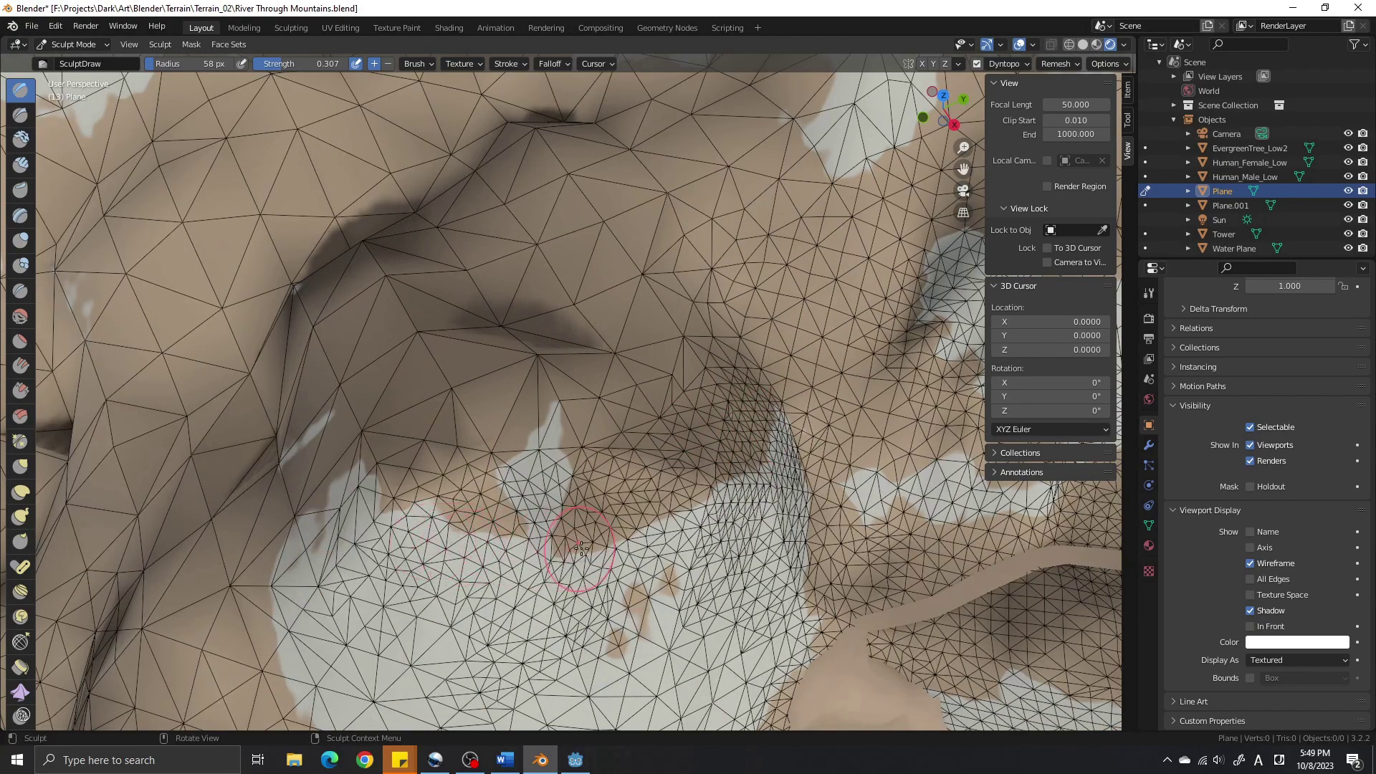
# Turn off Dyntopo and inspect the texturing of the newly sculpted cliff.
pyautogui.scroll(-2, 581, 548)
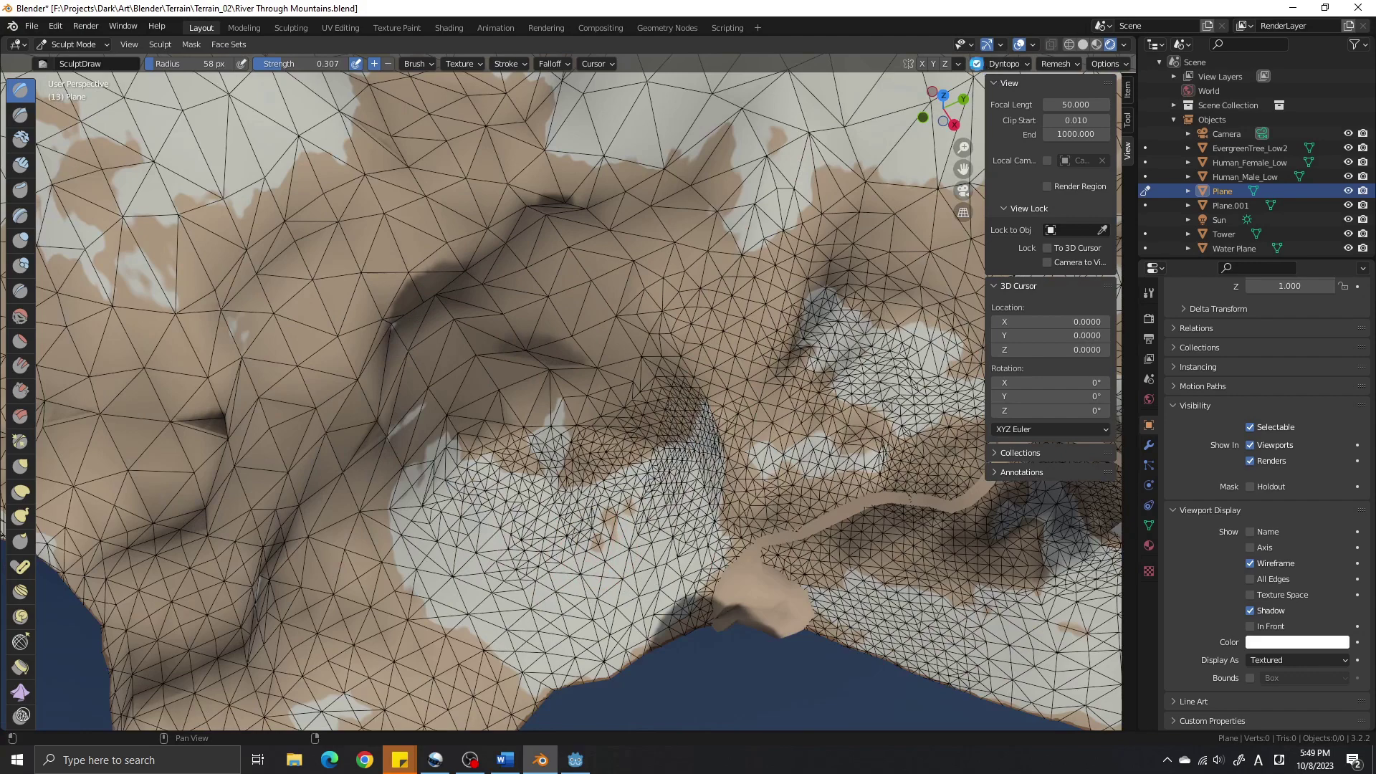
pyautogui.hotkey('ctrl', 'd')
pyautogui.scroll(2, 664, 436)
pyautogui.moveTo(664, 437)
pyautogui.mouseDown(button='middle')
pyautogui.moveTo(764, 439)
pyautogui.moveTo(671, 438)
pyautogui.mouseUp(button='middle')
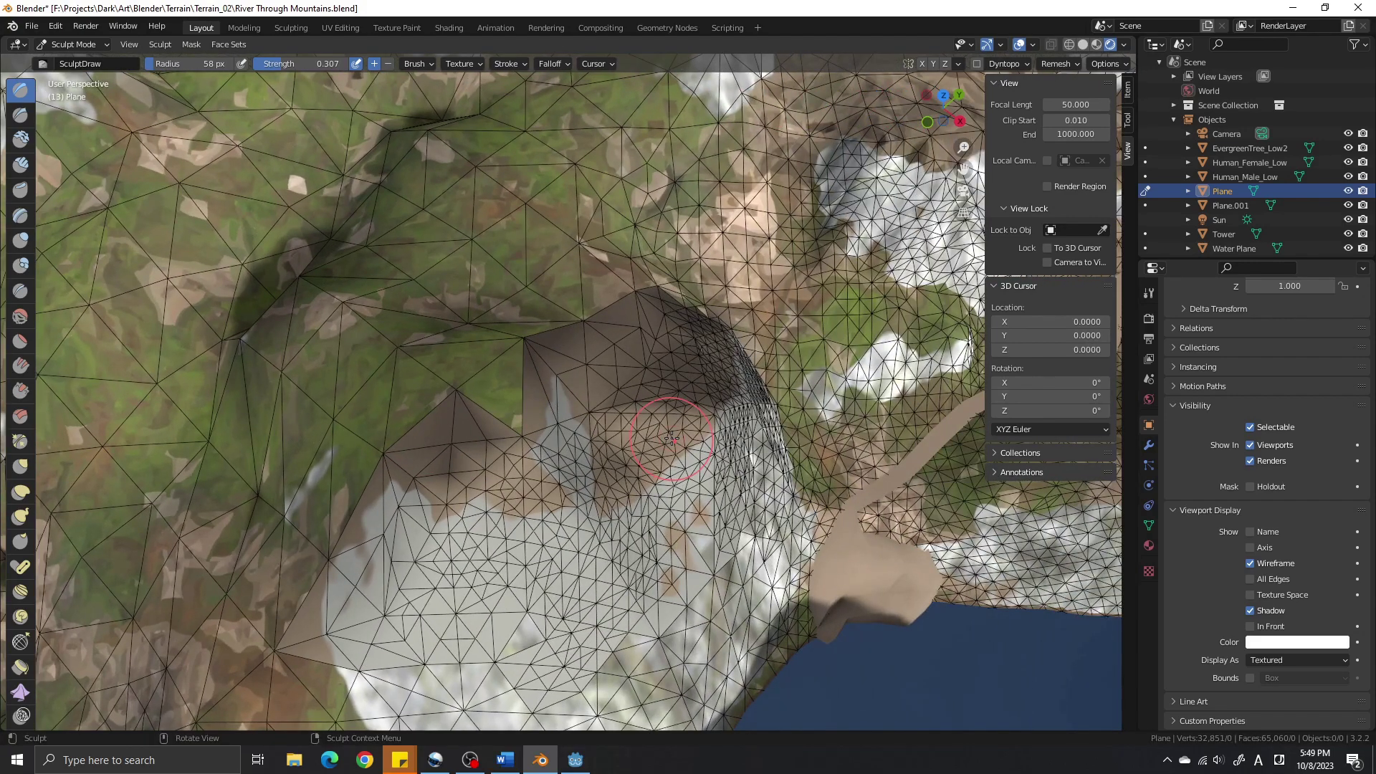
# Open the terrain mesh in the UV Editing workspace and examine the UV layout around the sculpted area.
pyautogui.press('Tab')
pyautogui.click(340, 29)
pyautogui.scroll(7, 310, 470)
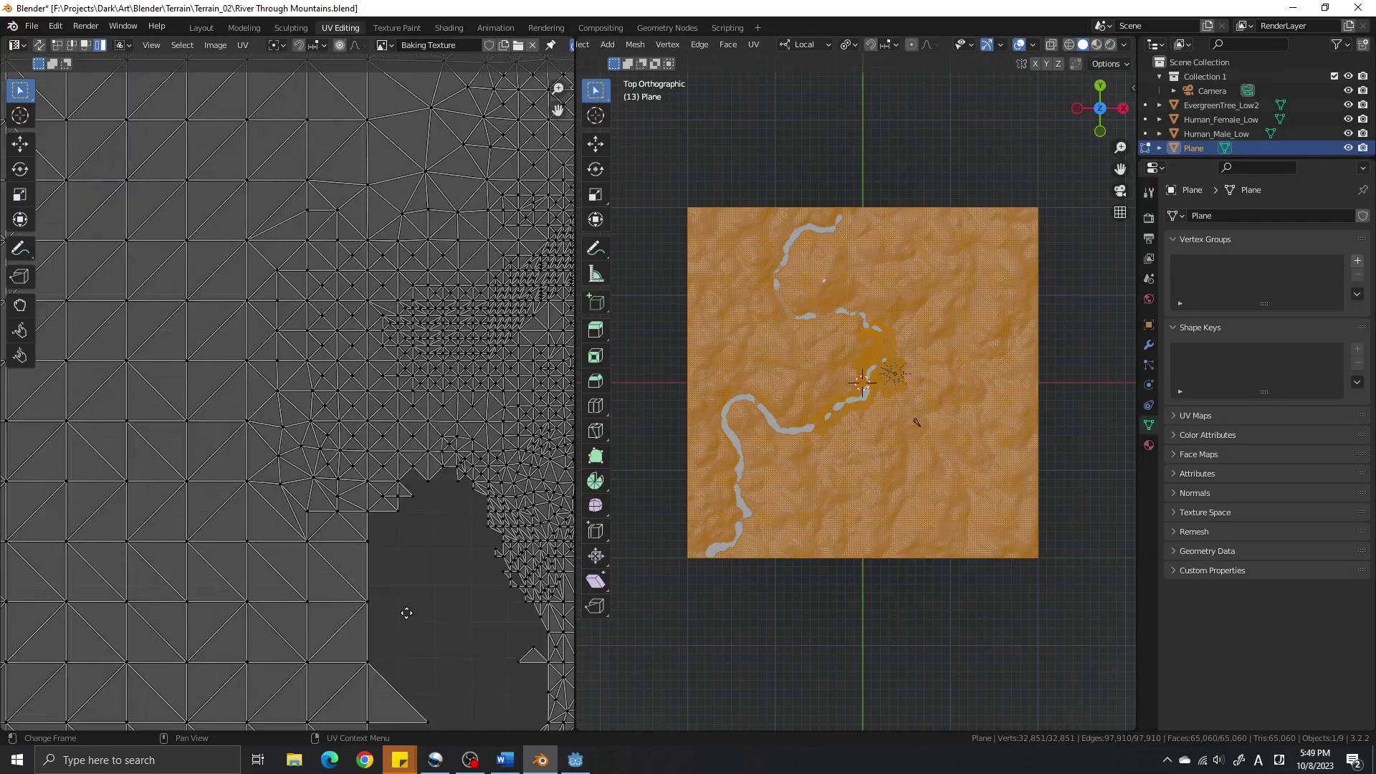
pyautogui.scroll(2, 387, 579)
pyautogui.scroll(12, 767, 430)
pyautogui.moveTo(878, 472); pyautogui.dragTo(810, 403, button='middle')
pyautogui.moveTo(878, 445); pyautogui.dragTo(829, 446, button='middle')
pyautogui.scroll(3, 904, 418)
pyautogui.scroll(3, 738, 432)
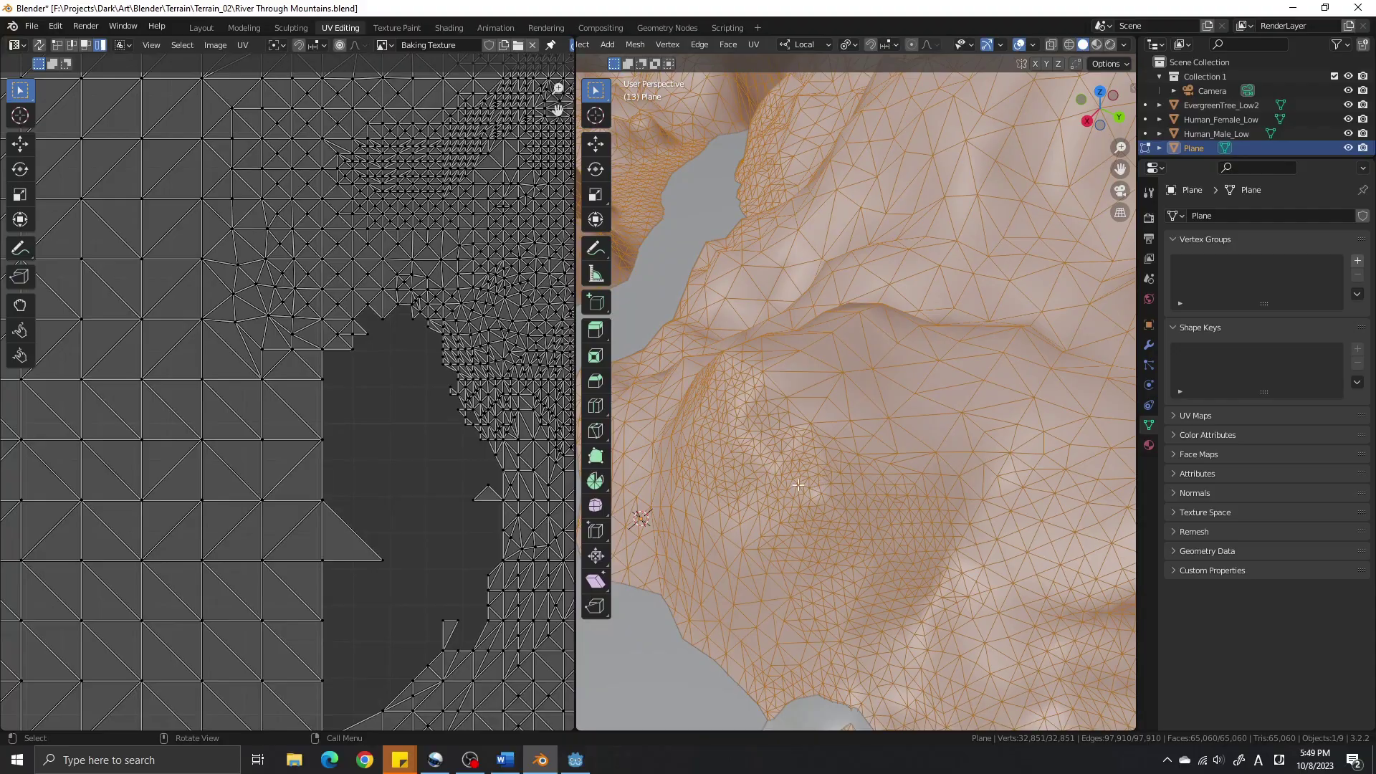
pyautogui.scroll(-3, 519, 525)
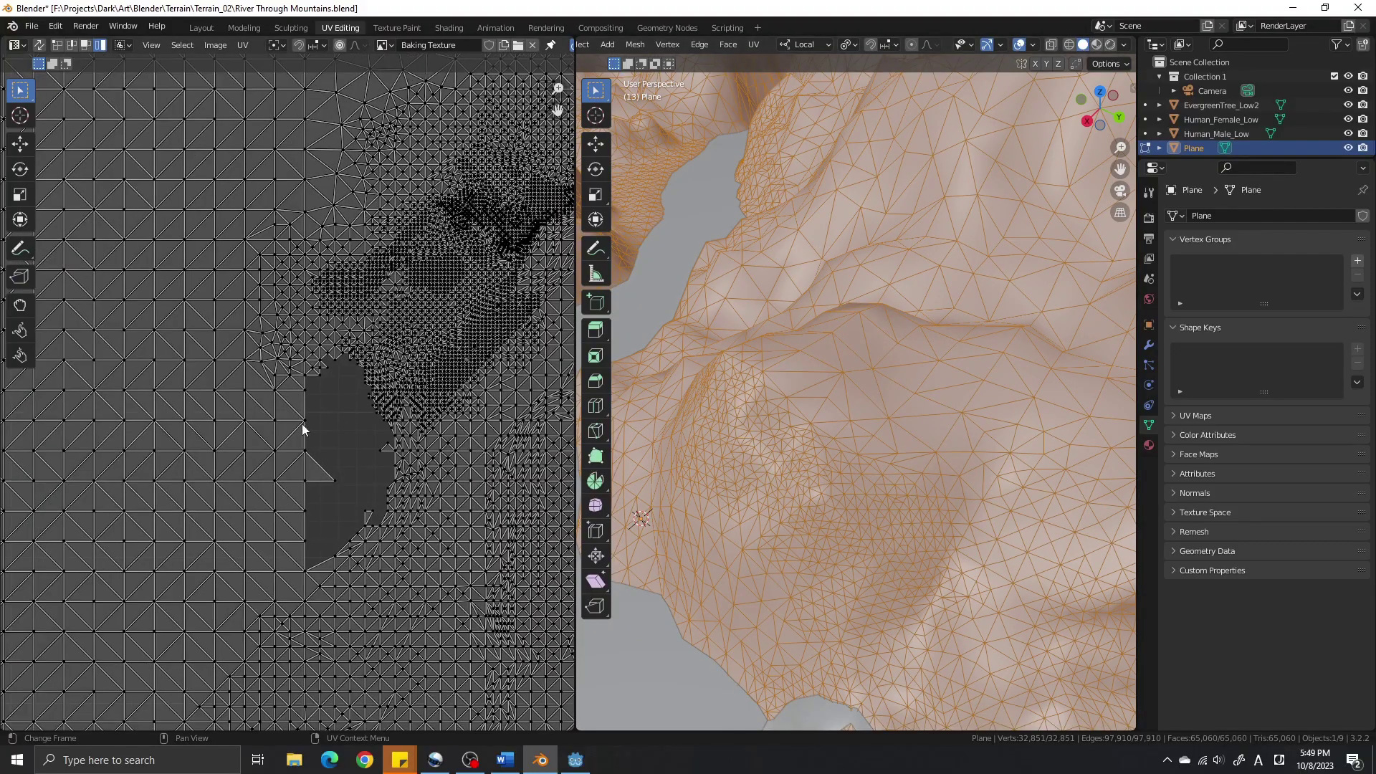
pyautogui.scroll(-5, 363, 424)
pyautogui.scroll(4, 363, 424)
# Unwrap the whole terrain mesh from the top orthographic view using Project from View, and check the new UV layout.
pyautogui.press('KP_7')
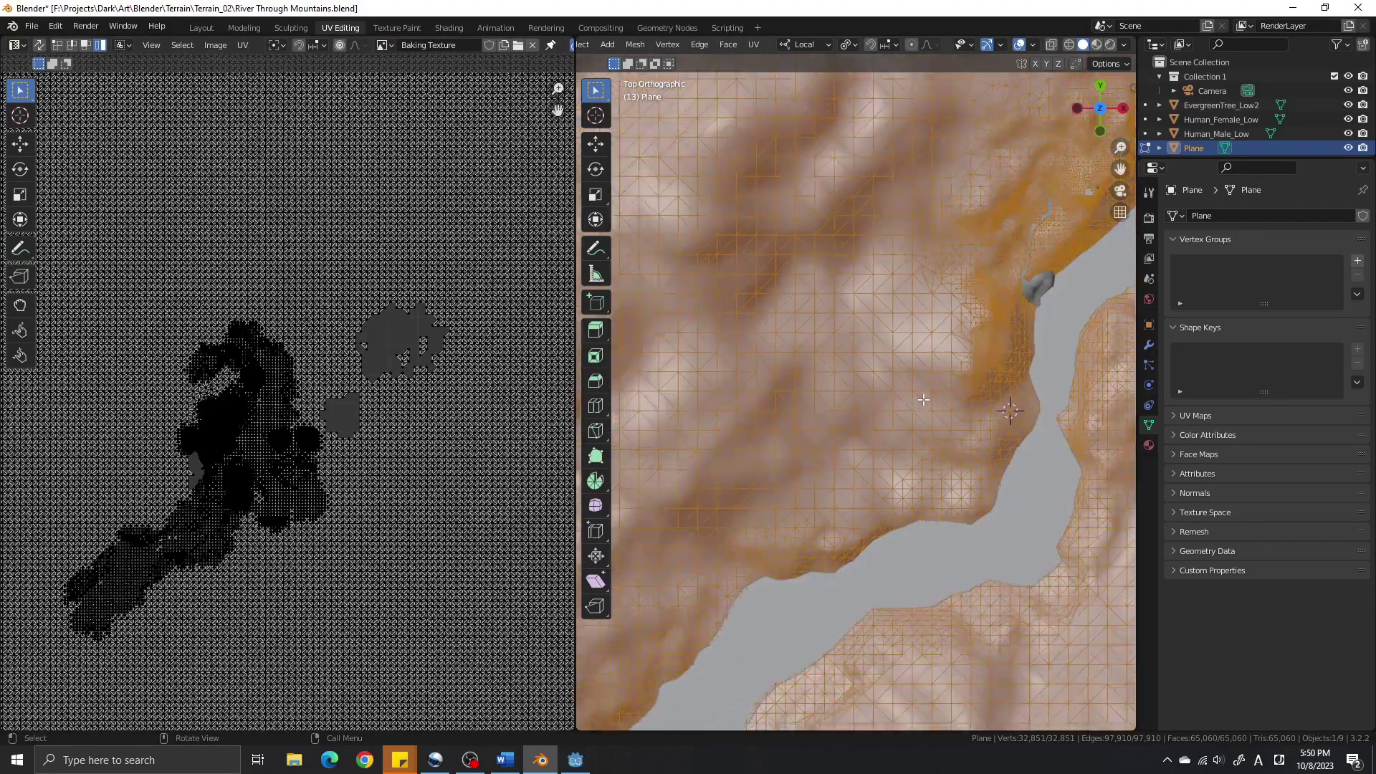
pyautogui.scroll(-11, 922, 400)
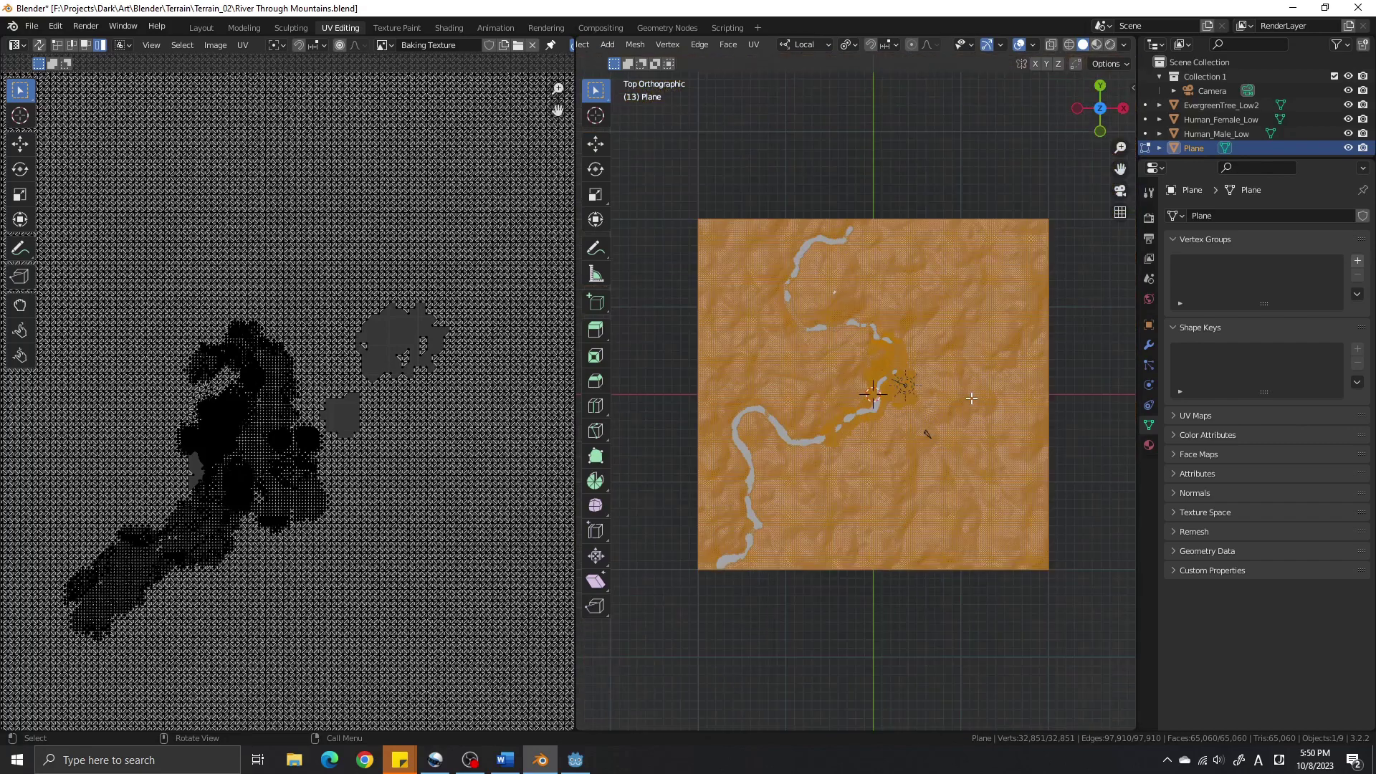
pyautogui.scroll(2, 971, 398)
pyautogui.press('u')
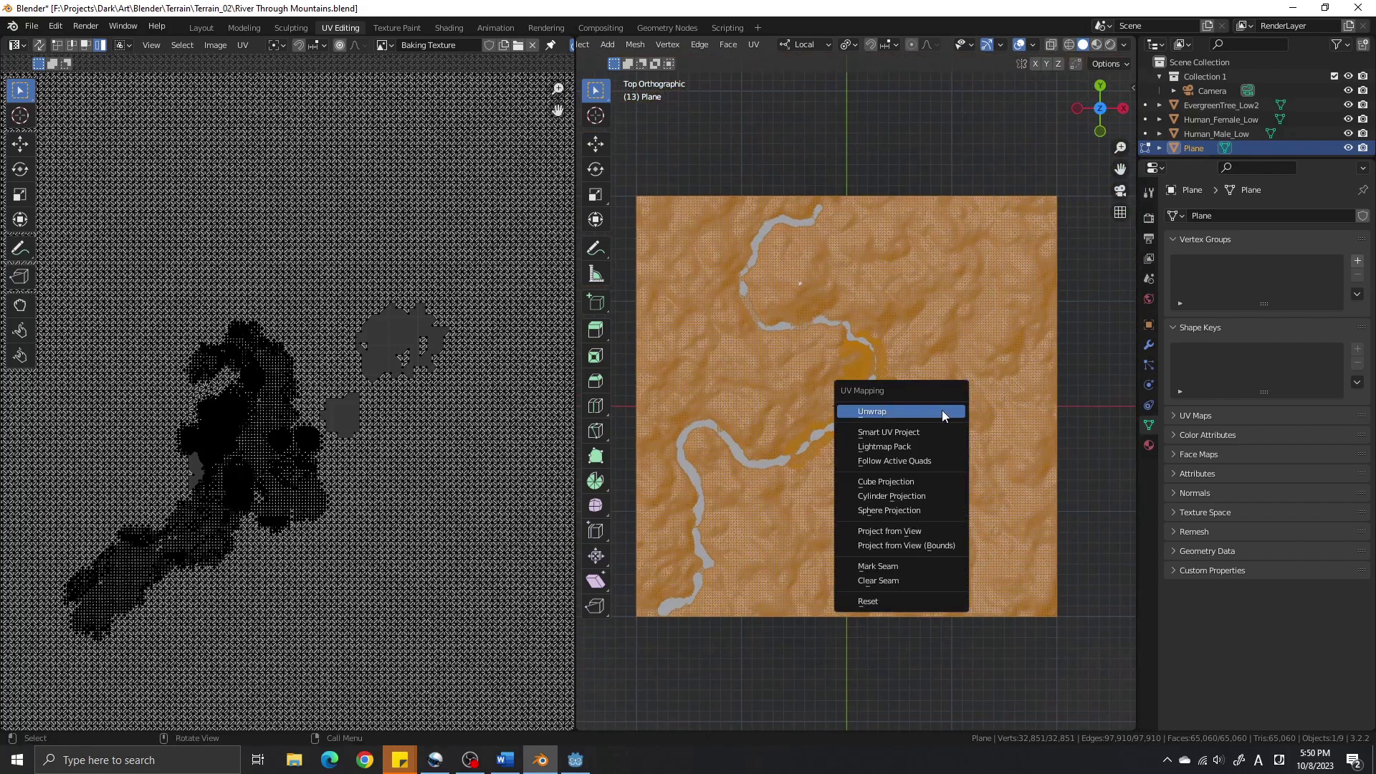
pyautogui.click(897, 531)
pyautogui.scroll(-5, 410, 423)
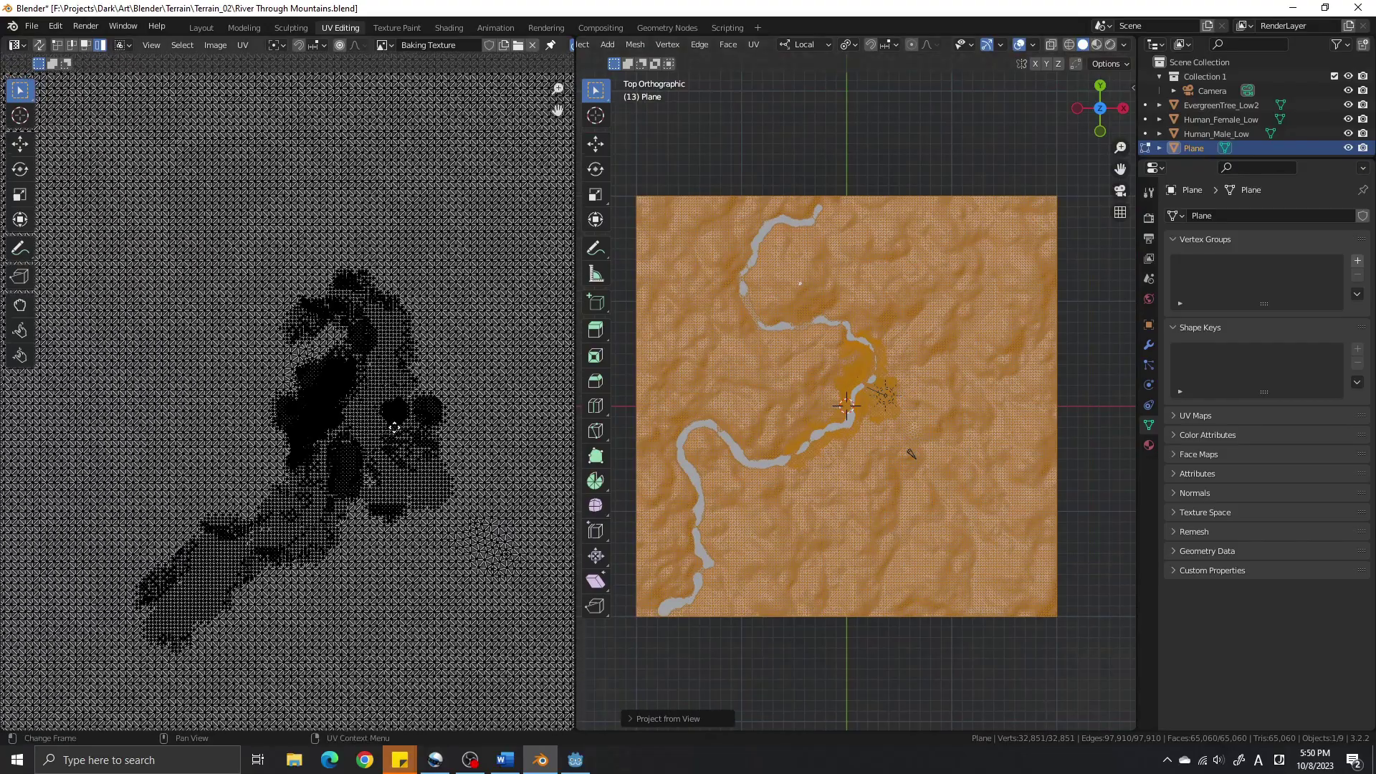
pyautogui.scroll(6, 320, 432)
pyautogui.scroll(-3, 320, 431)
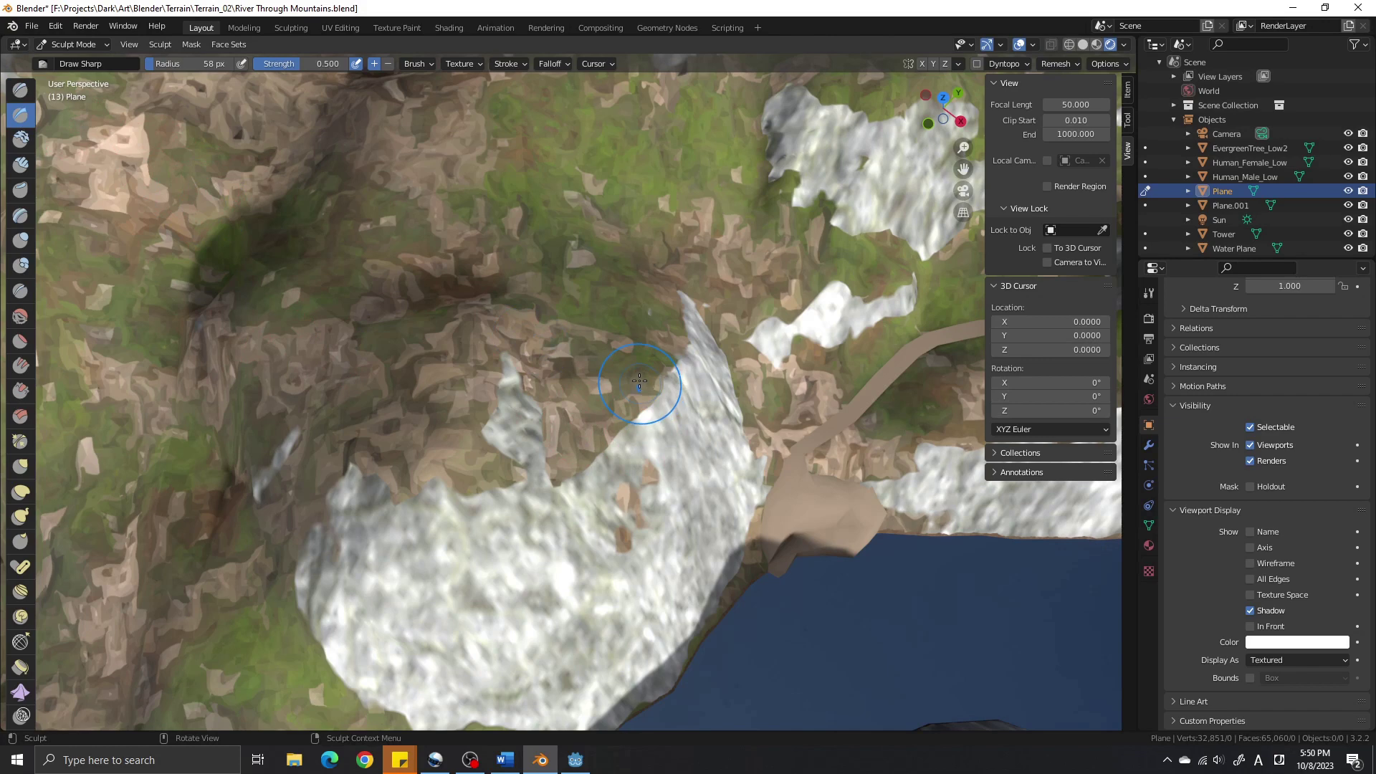
# Sculpt Draw Sharp strokes at strength 0.500 along the rocky cliff edge above the river, checking it from several angles.
pyautogui.click(415, 65)
pyautogui.scroll(2, 670, 340)
pyautogui.moveTo(760, 319); pyautogui.dragTo(744, 368)
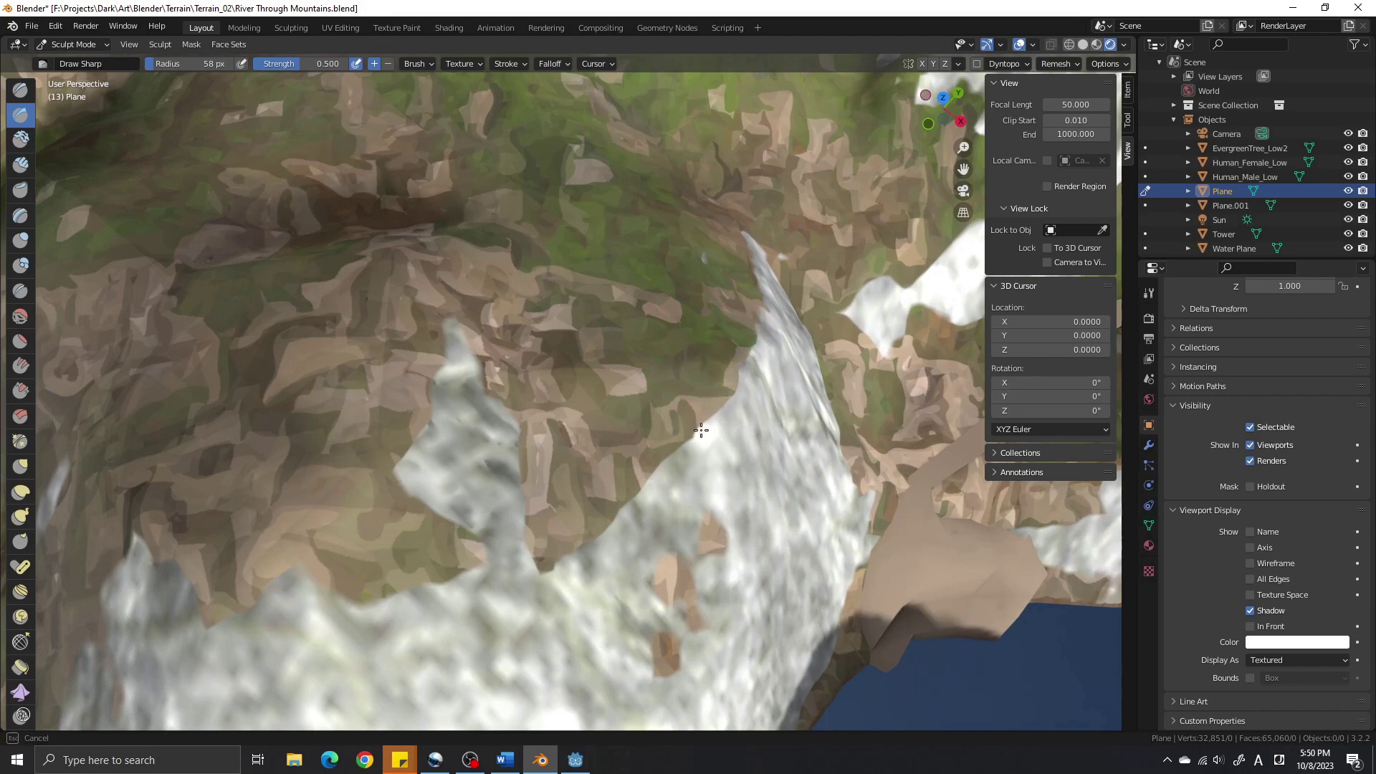
pyautogui.moveTo(589, 546); pyautogui.dragTo(691, 440)
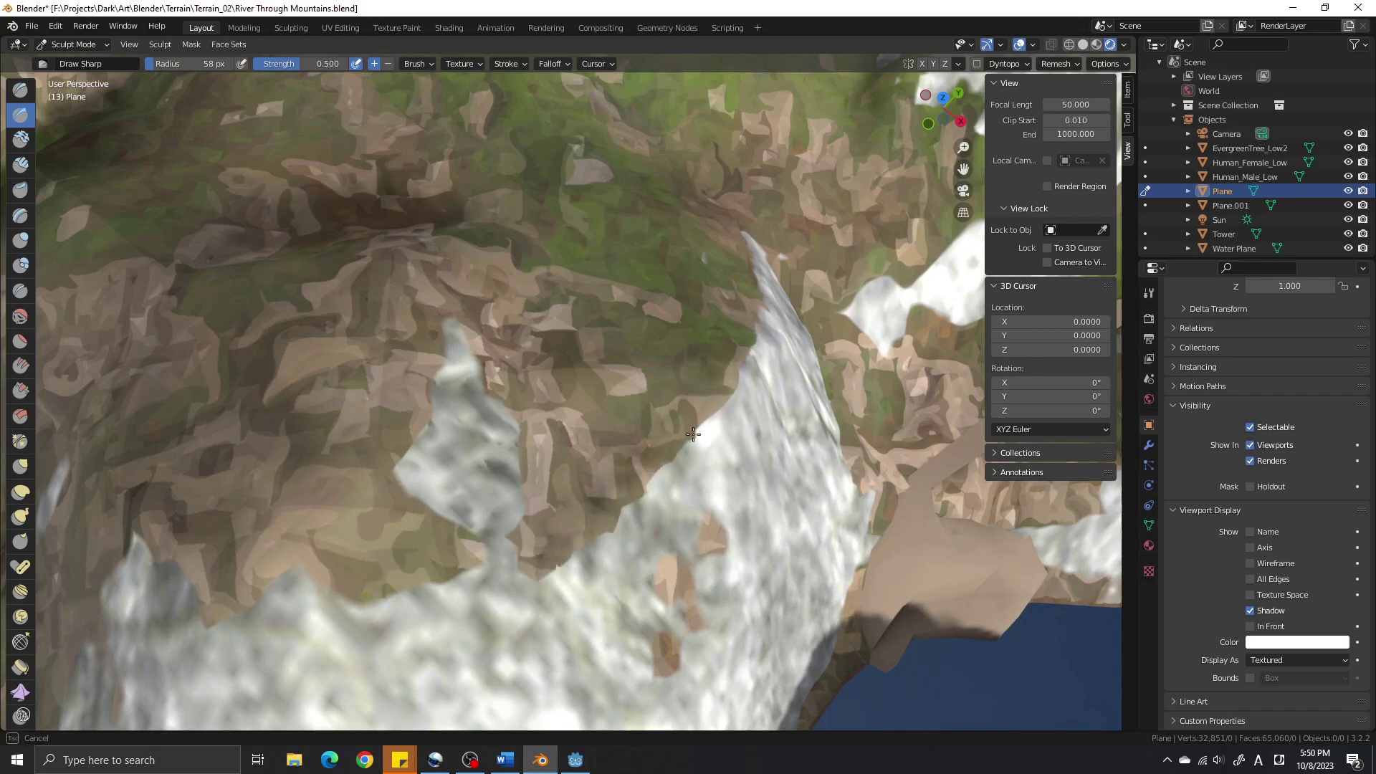
pyautogui.moveTo(733, 368)
pyautogui.mouseDown(button='middle')
pyautogui.moveTo(599, 446)
pyautogui.moveTo(433, 375)
pyautogui.moveTo(605, 507)
pyautogui.moveTo(561, 391)
pyautogui.mouseUp(button='middle')
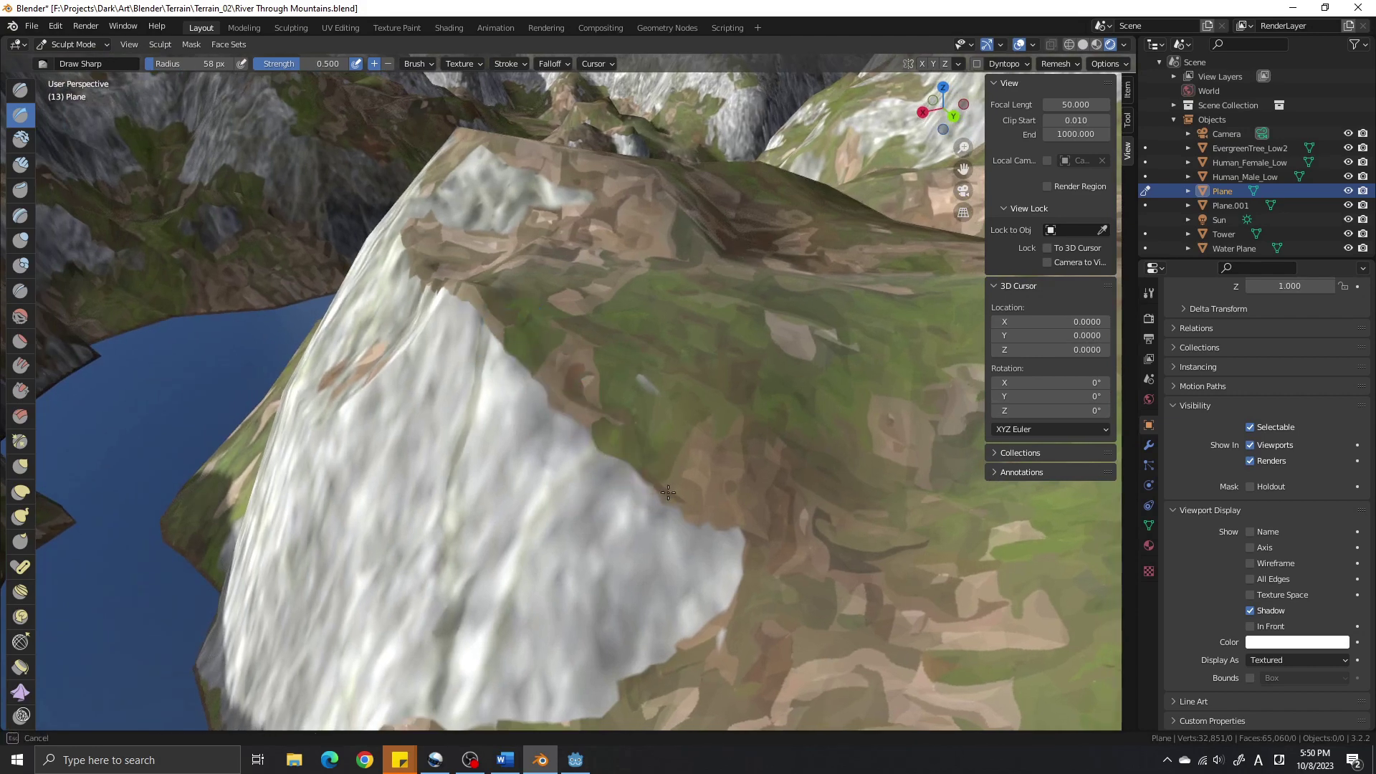
pyautogui.moveTo(784, 567); pyautogui.dragTo(492, 430, button='middle')
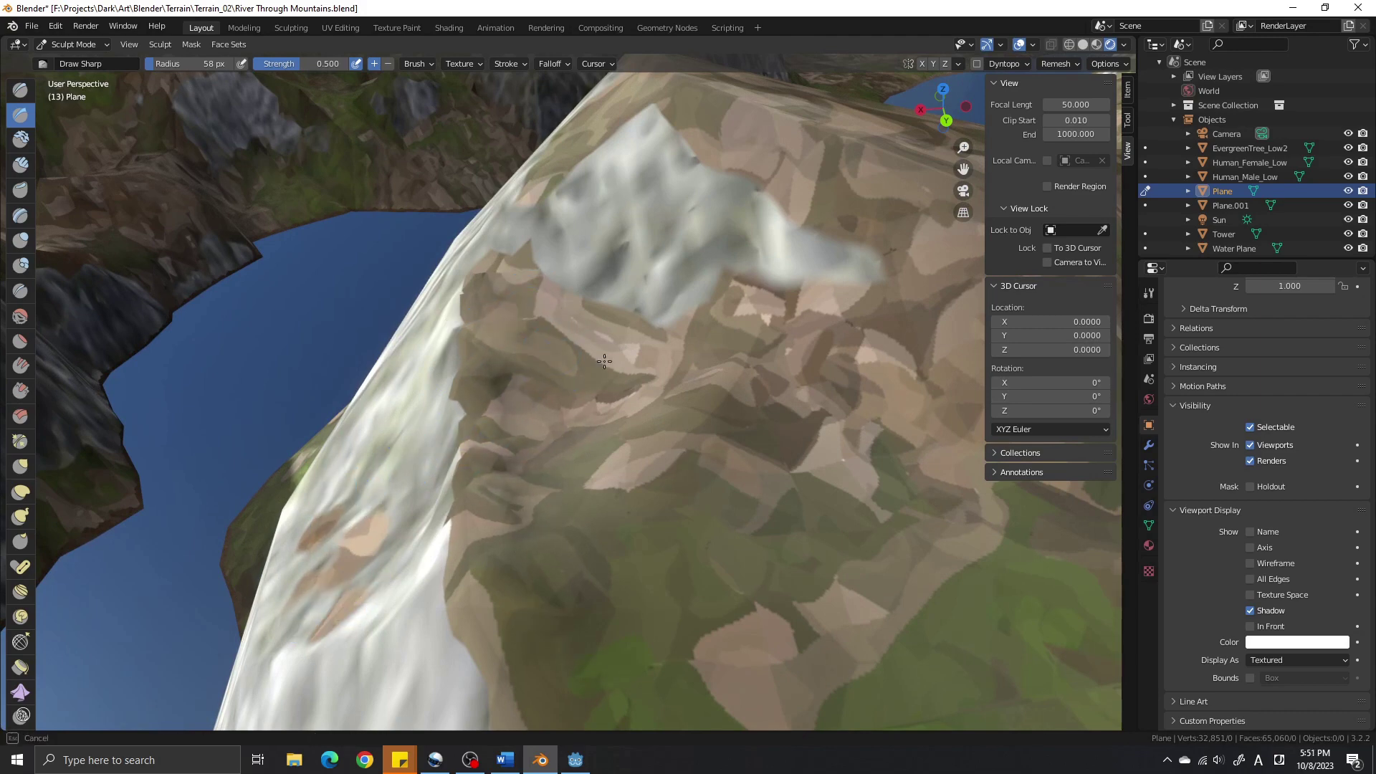
pyautogui.moveTo(633, 300); pyautogui.dragTo(215, 201, button='middle')
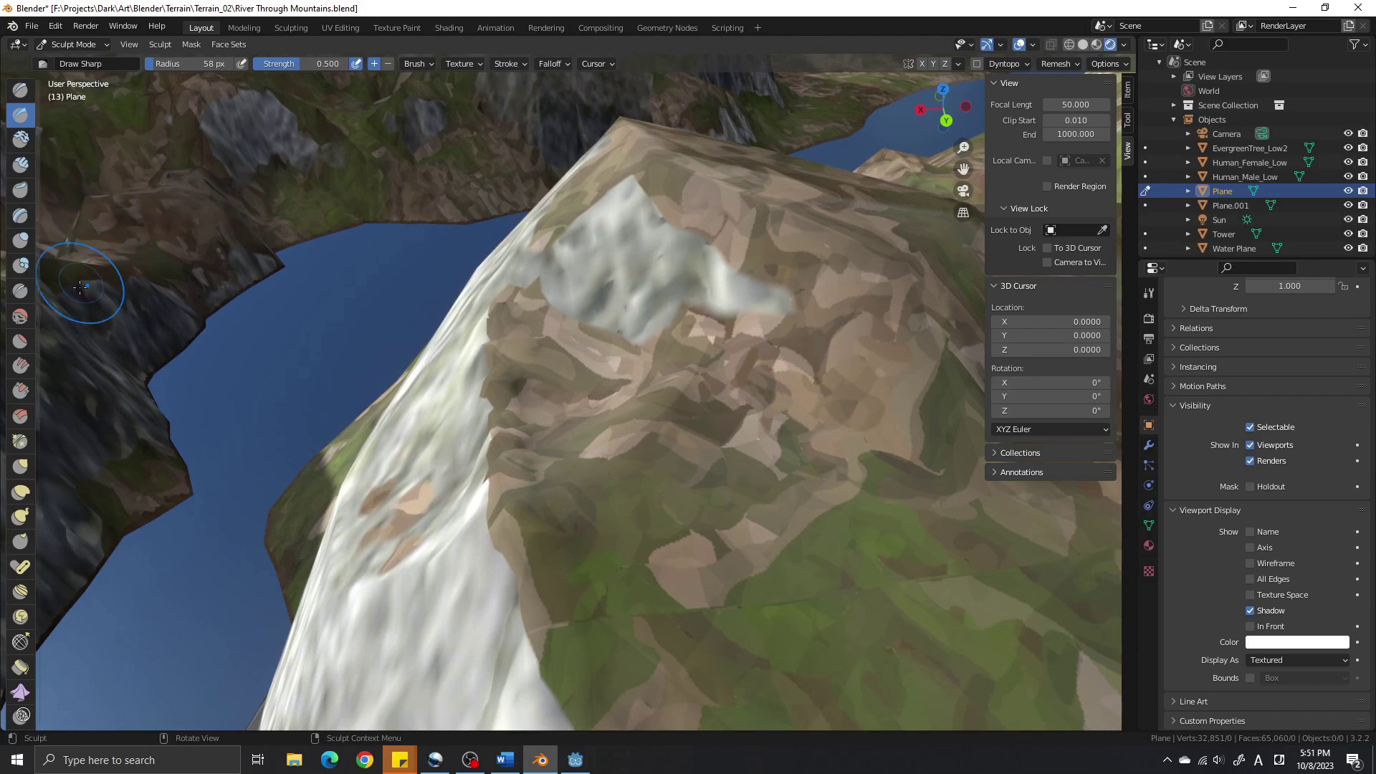
# Smooth the hillside beside the cliff with the Smooth brush and look over the reshaped slope.
pyautogui.click(20, 316)
pyautogui.moveTo(554, 381); pyautogui.dragTo(562, 363)
pyautogui.scroll(-1, 562, 363)
pyautogui.moveTo(562, 363); pyautogui.dragTo(565, 447, button='middle')
pyautogui.moveTo(668, 606)
pyautogui.mouseDown(button='middle')
pyautogui.moveTo(664, 506)
pyautogui.moveTo(746, 437)
pyautogui.moveTo(620, 466)
pyautogui.moveTo(805, 455)
pyautogui.moveTo(716, 485)
pyautogui.moveTo(586, 471)
pyautogui.moveTo(528, 561)
pyautogui.moveTo(736, 478)
pyautogui.mouseUp(button='middle')
pyautogui.moveTo(733, 414); pyautogui.dragTo(552, 484, button='middle')
# Raise the distant mountain into a tall peak using the SculptDraw brush with a 343 px radius, and inspect the riverside hill.
pyautogui.click(24, 98)
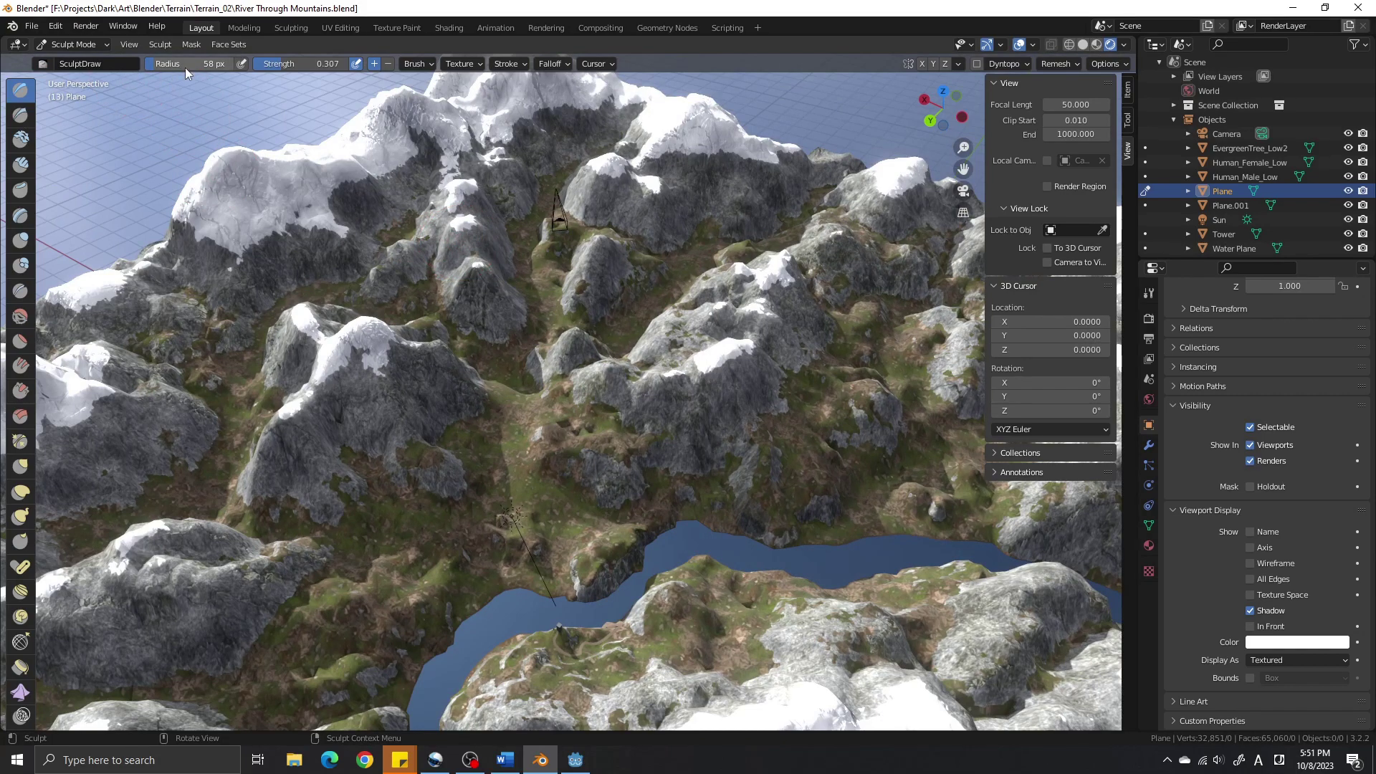
pyautogui.moveTo(185, 67); pyautogui.dragTo(236, 68)
pyautogui.scroll(-2, 561, 160)
pyautogui.moveTo(537, 199); pyautogui.dragTo(536, 202)
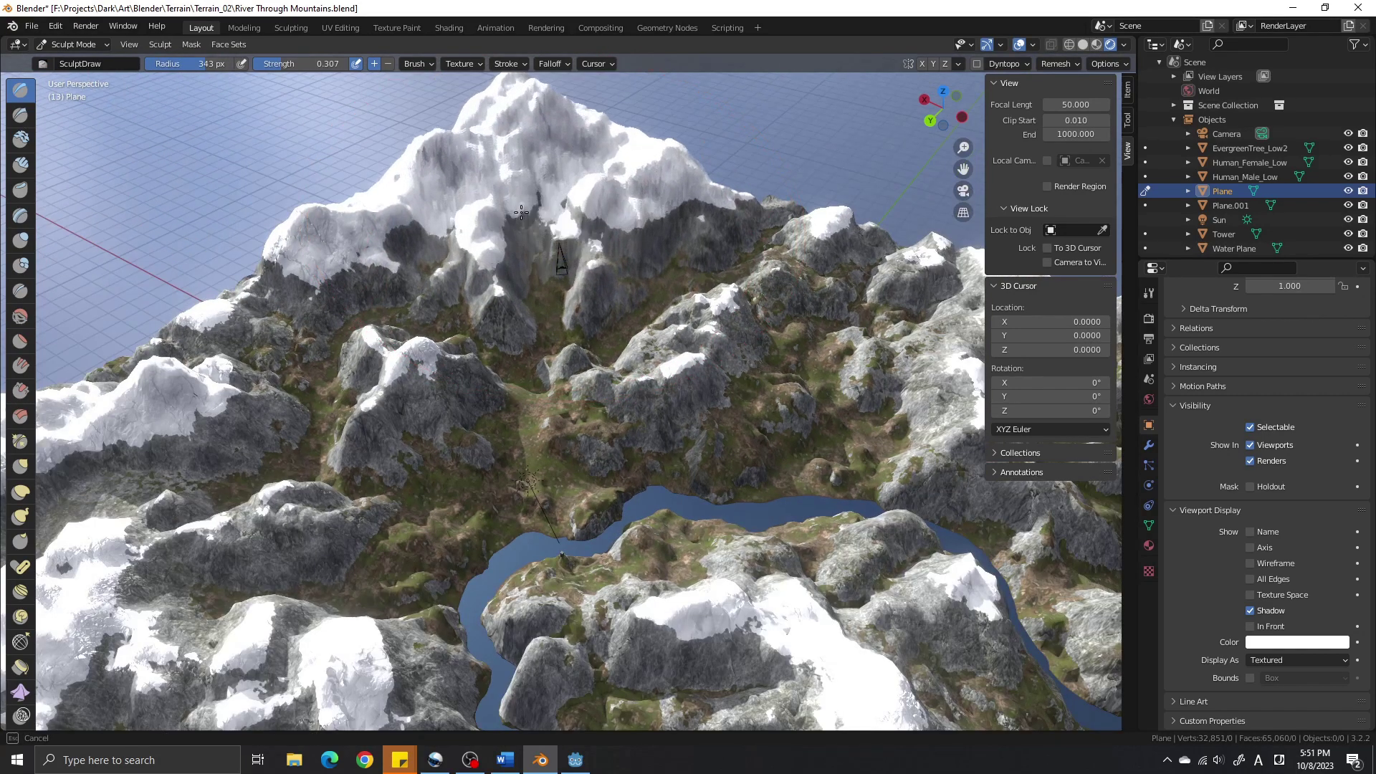
pyautogui.moveTo(542, 224); pyautogui.dragTo(543, 230)
pyautogui.moveTo(556, 437)
pyautogui.keyDown('shift'); pyautogui.mouseDown(button='middle')
pyautogui.moveTo(558, 344)
pyautogui.moveTo(577, 294)
pyautogui.moveTo(595, 369)
pyautogui.moveTo(574, 415)
pyautogui.moveTo(596, 403)
pyautogui.mouseUp(button='middle'); pyautogui.keyUp('shift')
pyautogui.scroll(11, 595, 322)
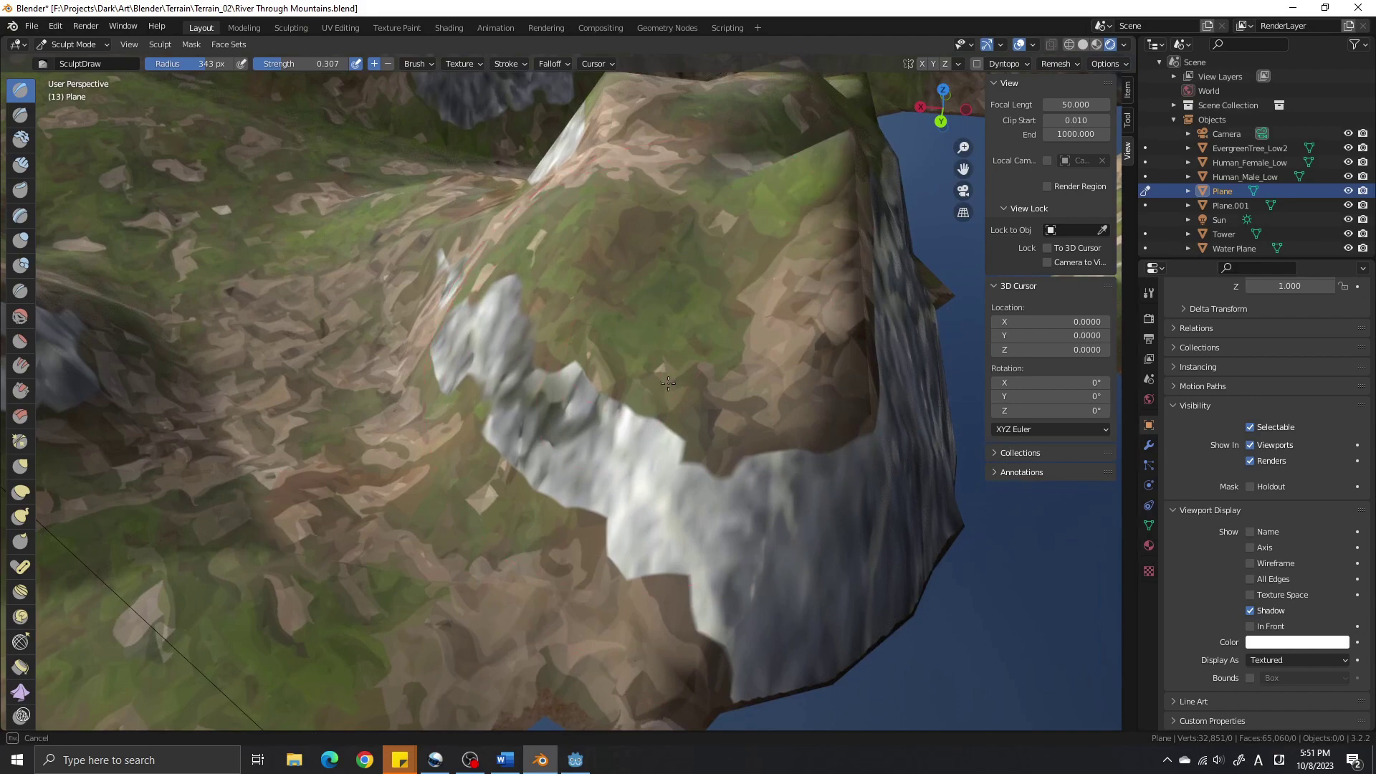
pyautogui.scroll(-10, 771, 357)
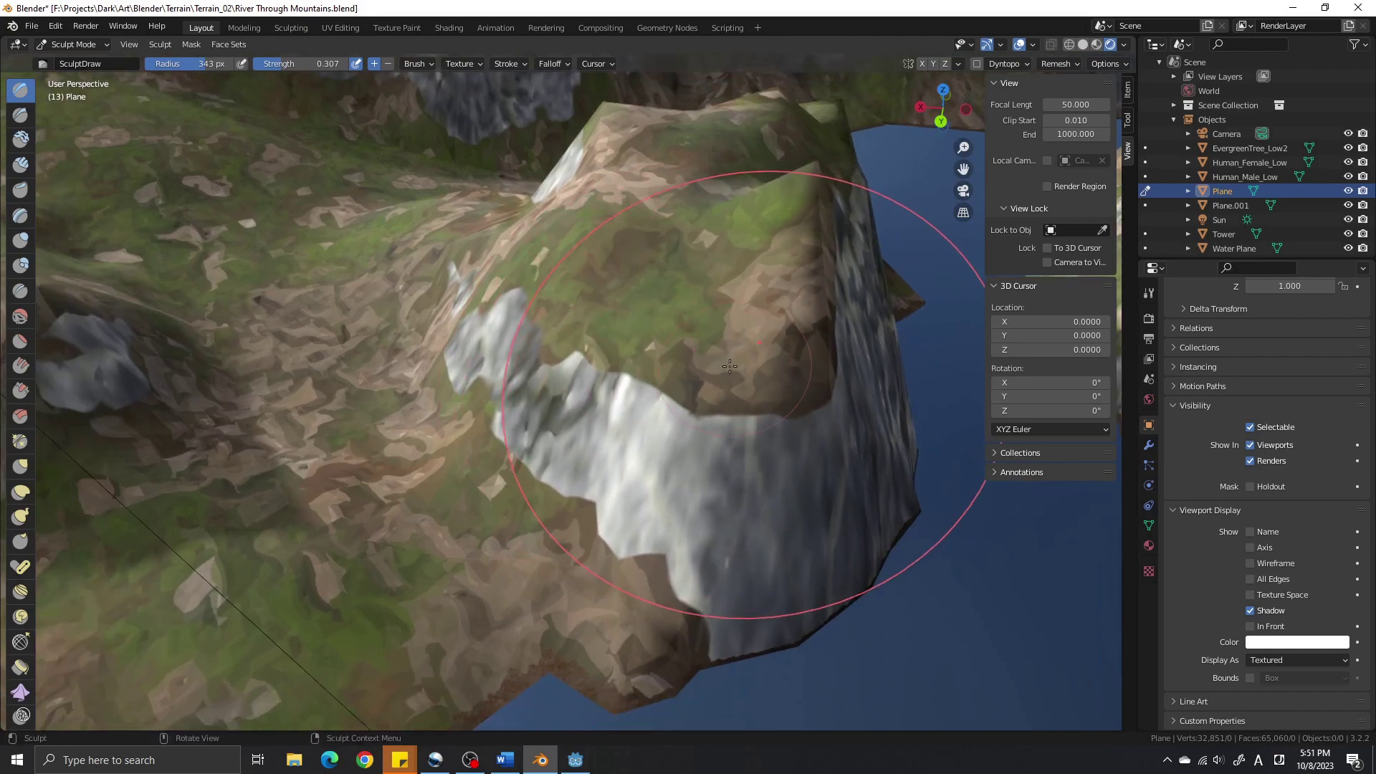